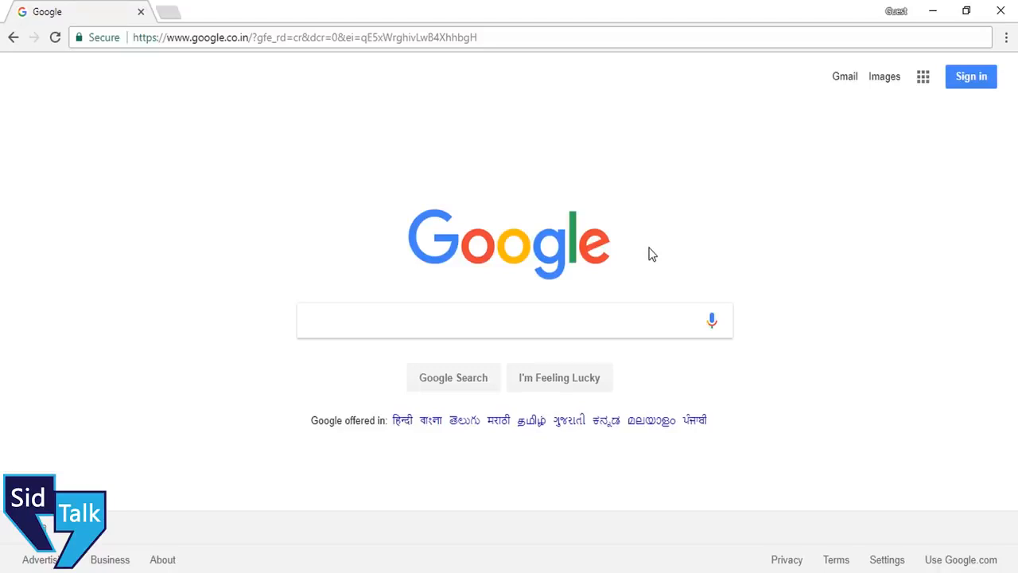
# Search Google for "blog vs website"
pyautogui.click(608, 329)
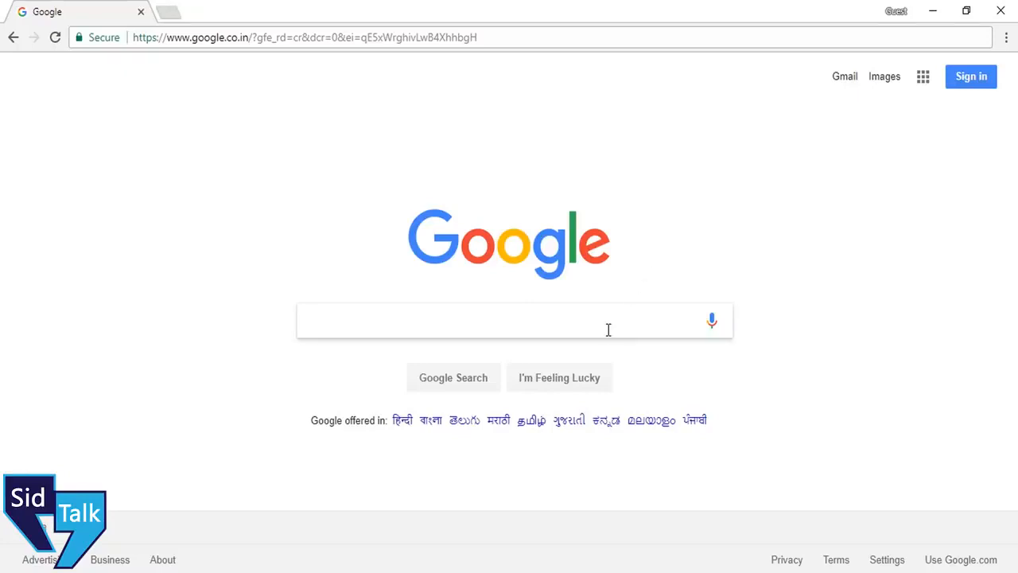
pyautogui.write('blog vs website')
pyautogui.press('Return')
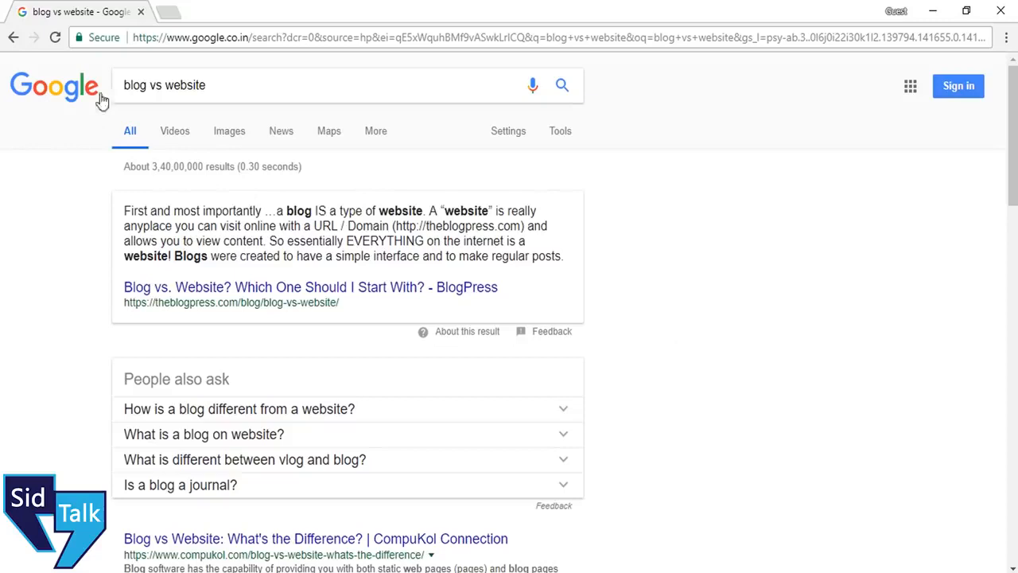
# Examine the featured answer on how a blog relates to a website in the search results
pyautogui.doubleClick(167, 90)
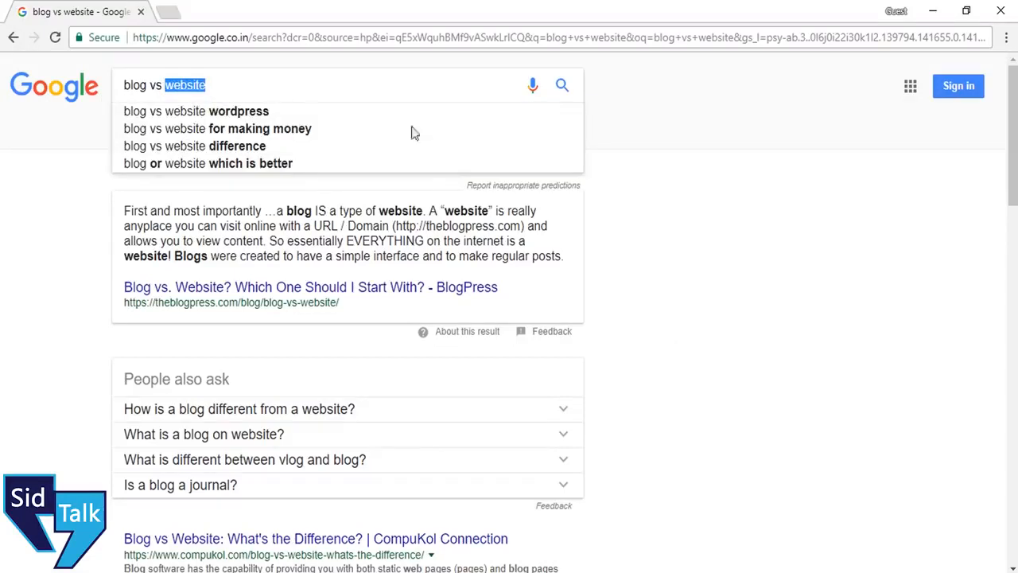
pyautogui.click(688, 231)
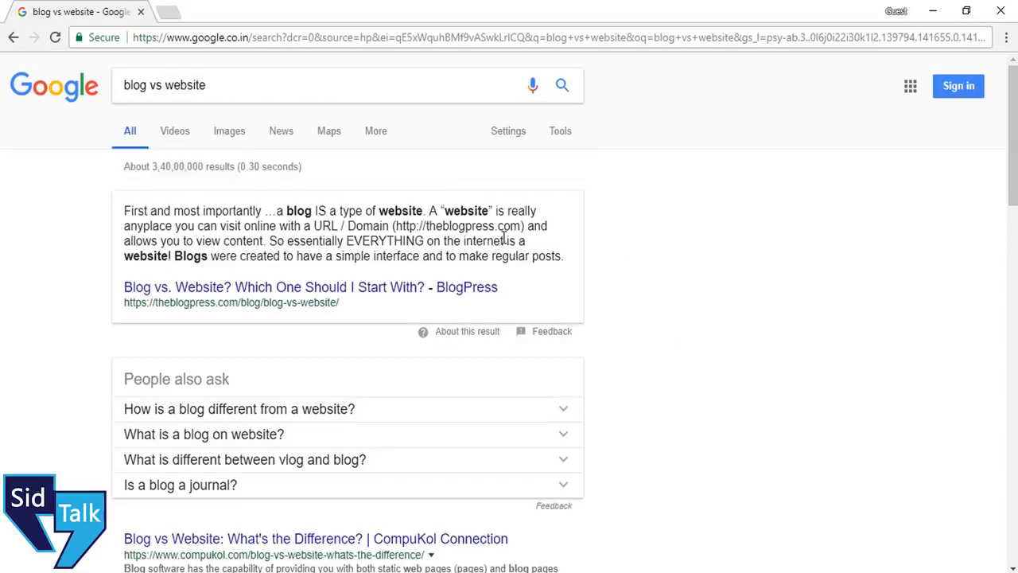
pyautogui.moveTo(149, 85); pyautogui.dragTo(125, 90)
pyautogui.click(220, 237)
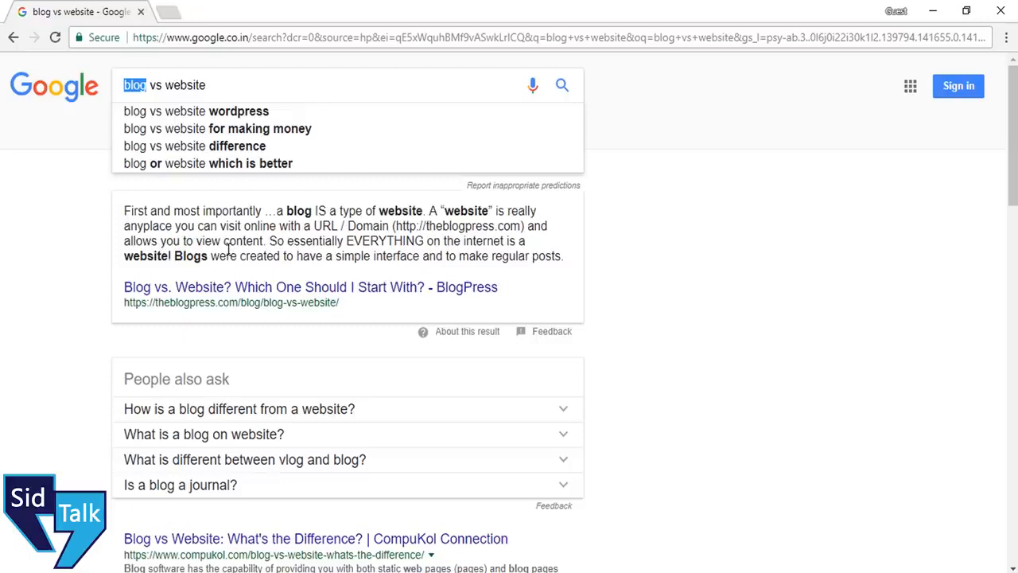
pyautogui.click(339, 253)
pyautogui.doubleClick(463, 210)
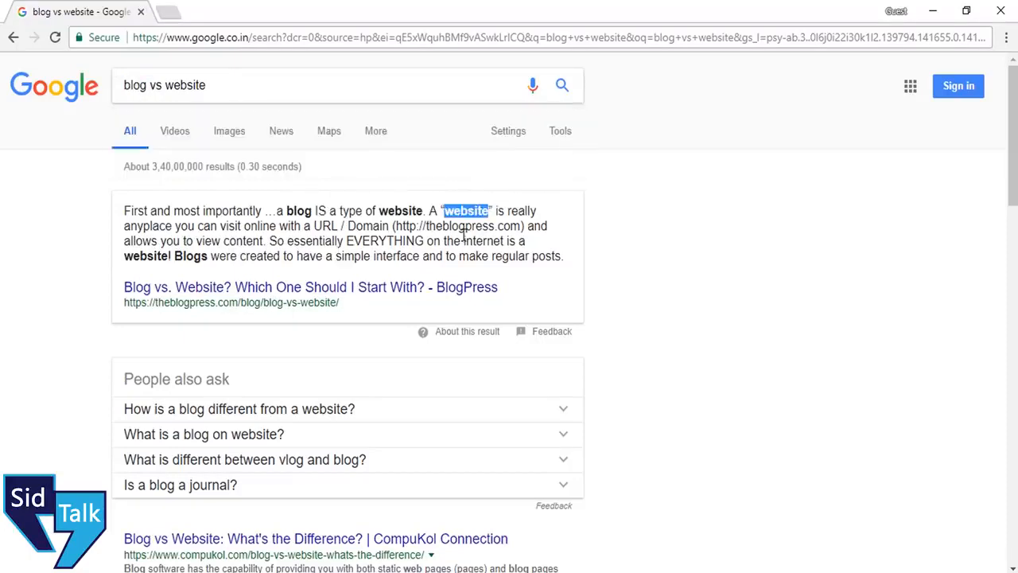
pyautogui.click(464, 236)
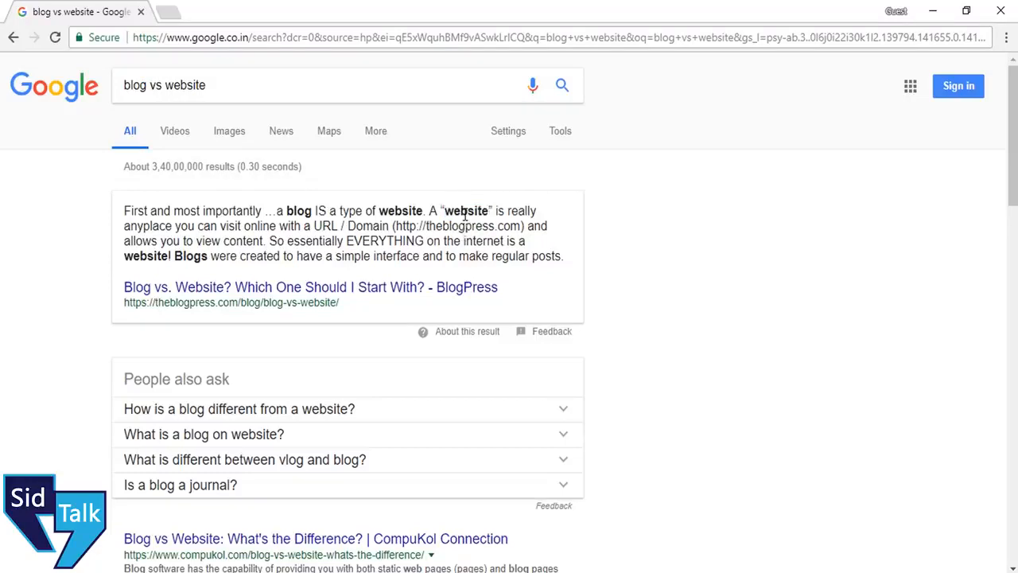
pyautogui.doubleClick(465, 212)
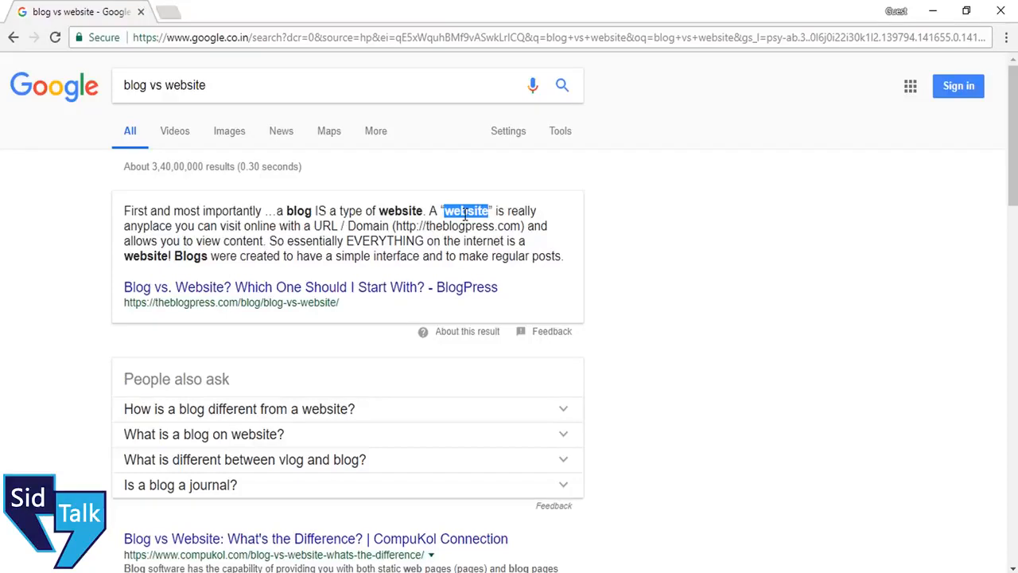
# Expand the related question "How is a blog different from a website?" and read its answer
pyautogui.click(486, 410)
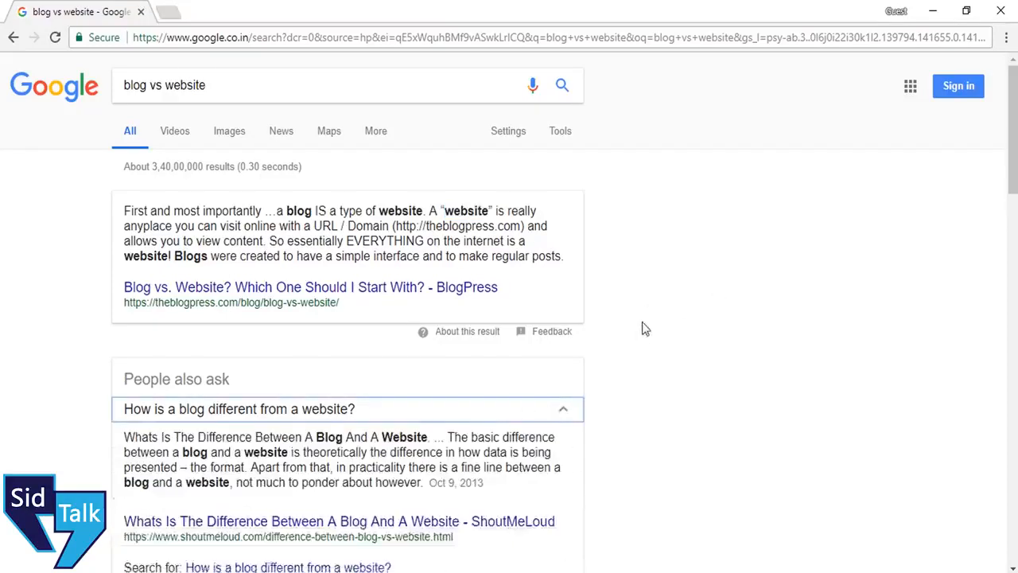
pyautogui.scroll(-1, 644, 328)
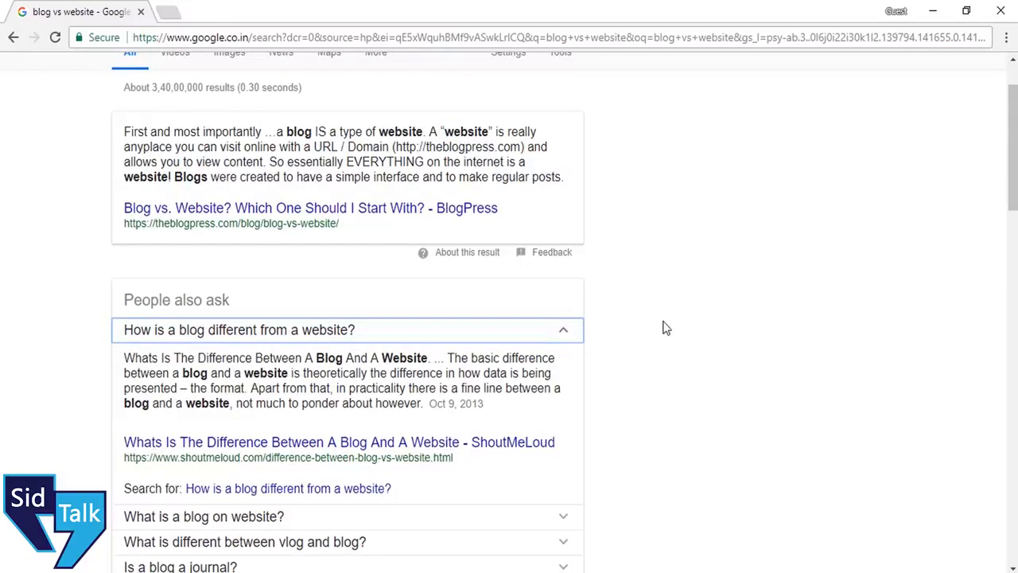
pyautogui.scroll(-1, 667, 328)
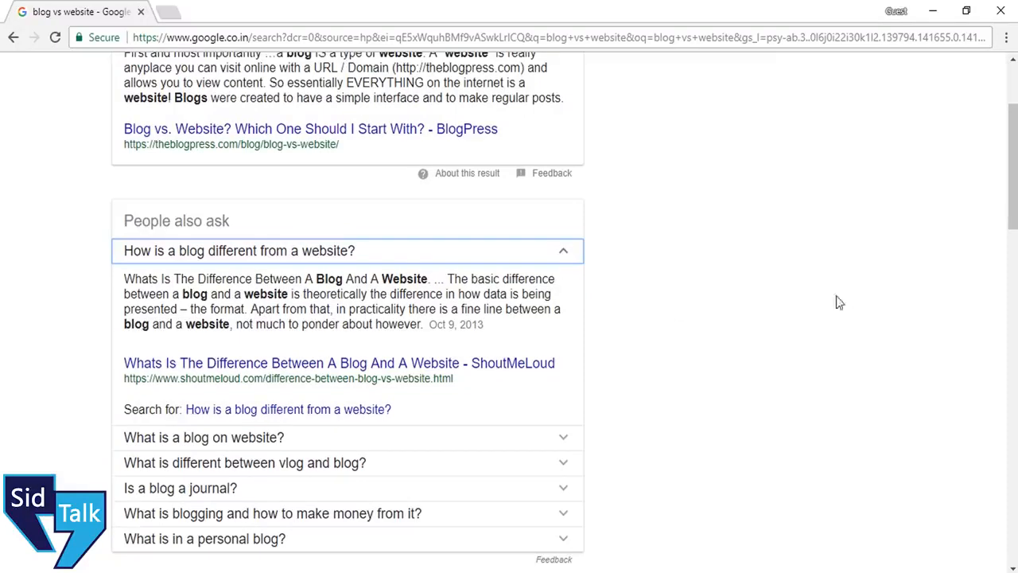
pyautogui.scroll(2, 753, 334)
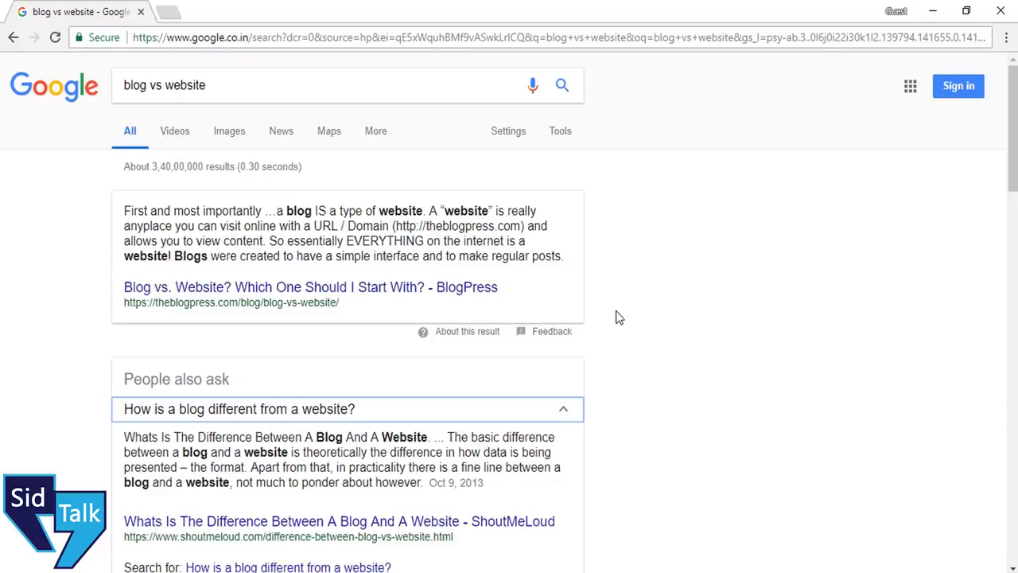
pyautogui.scroll(-1, 644, 296)
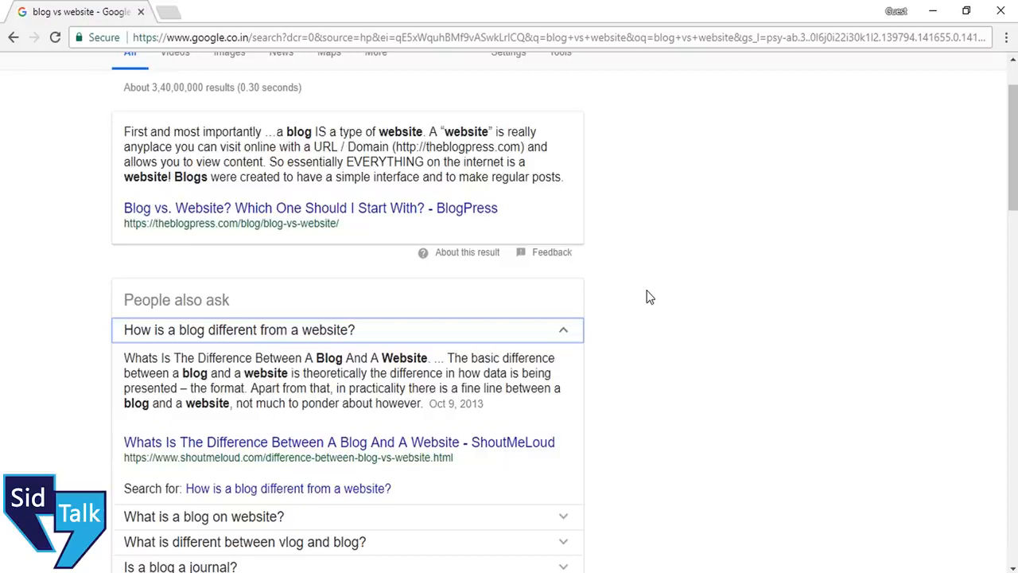
pyautogui.scroll(1, 738, 315)
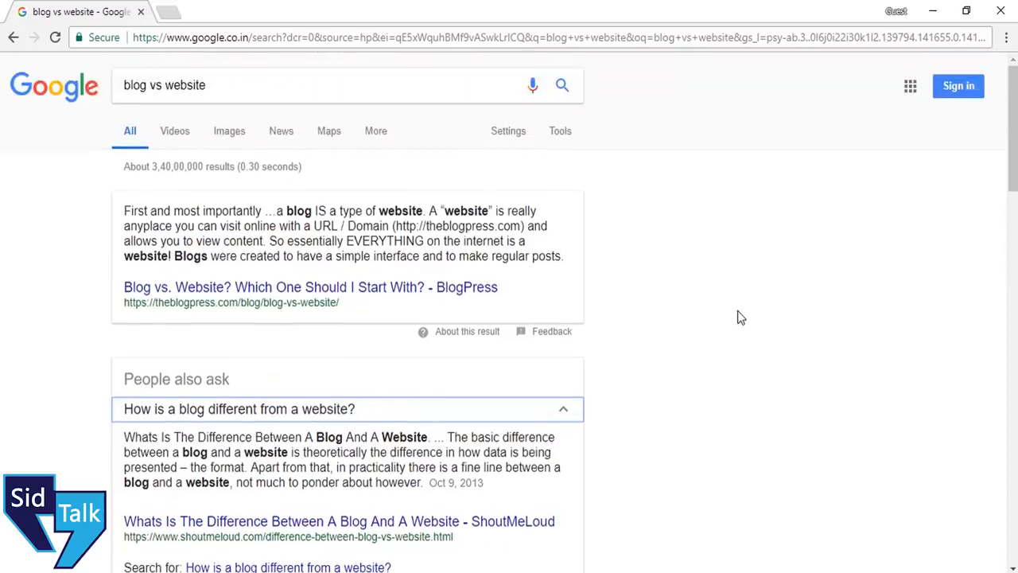
# Search Google for "blogger" and start creating a blog on the Blogger.com site
pyautogui.click(149, 89)
pyautogui.moveTo(149, 89); pyautogui.dragTo(275, 81)
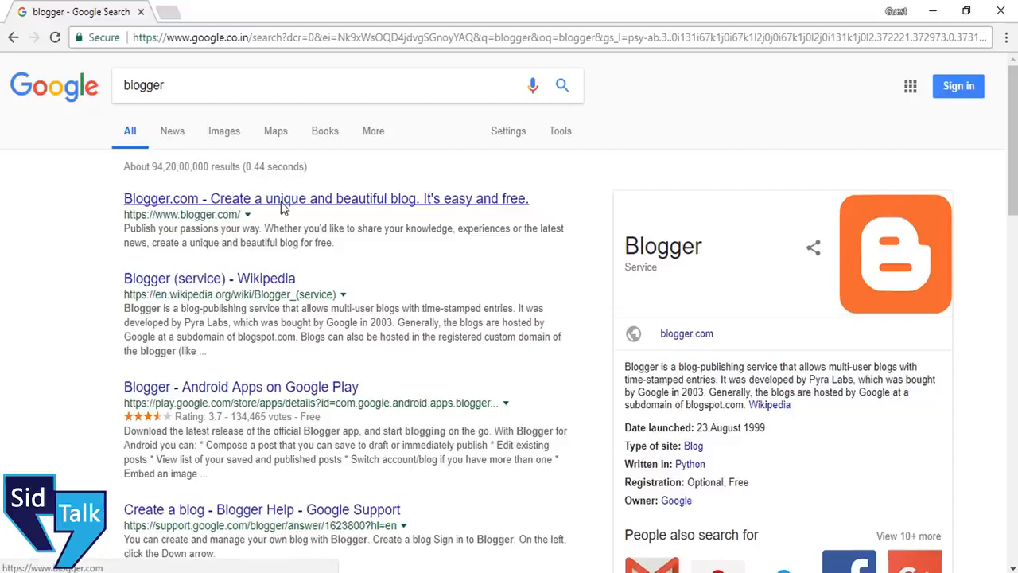
pyautogui.click(222, 205)
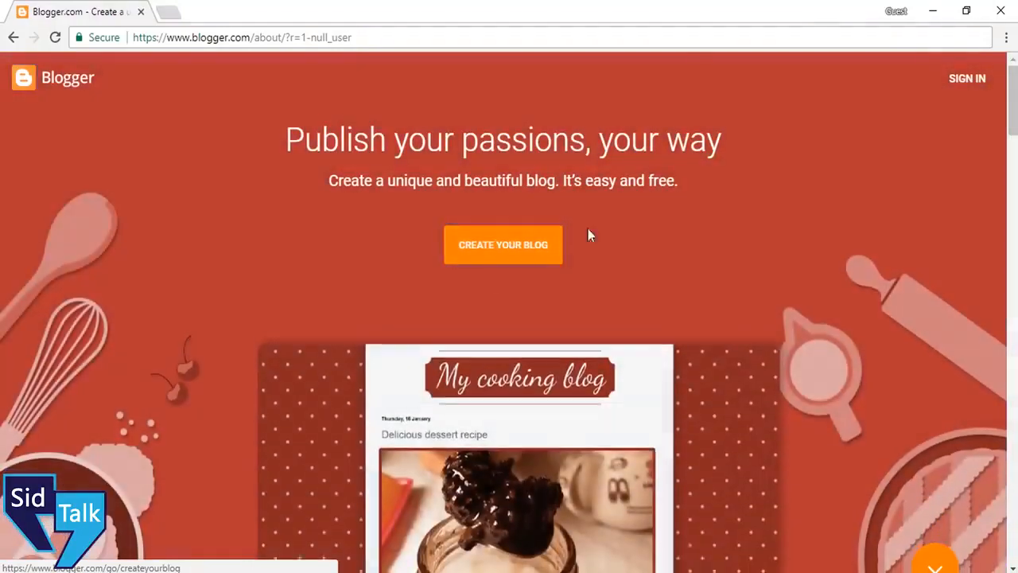
pyautogui.click(504, 254)
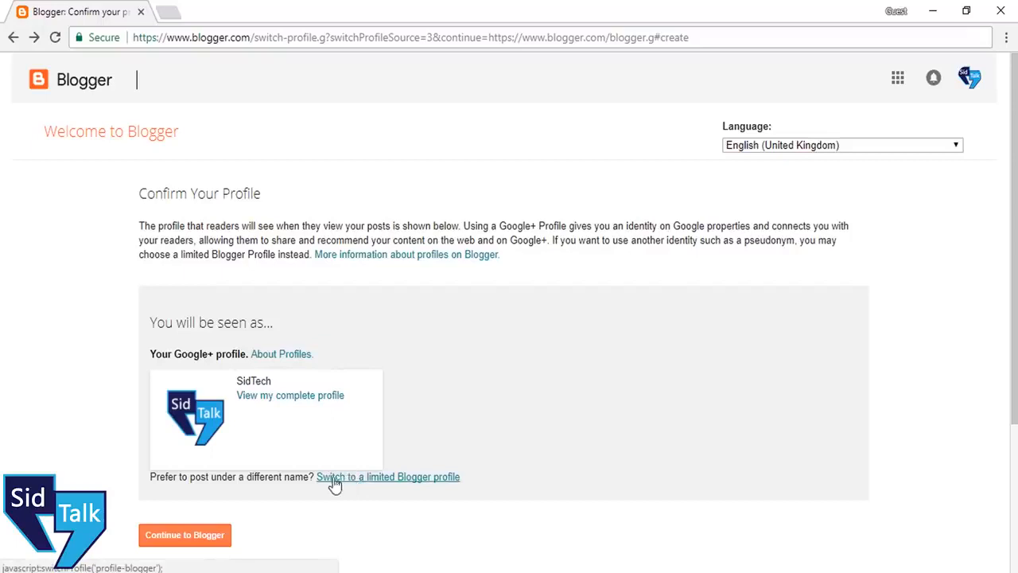
# Try a limited Blogger profile with the author's full name as display name, and switch back to the Google+ profile
pyautogui.click(365, 481)
pyautogui.click(292, 382)
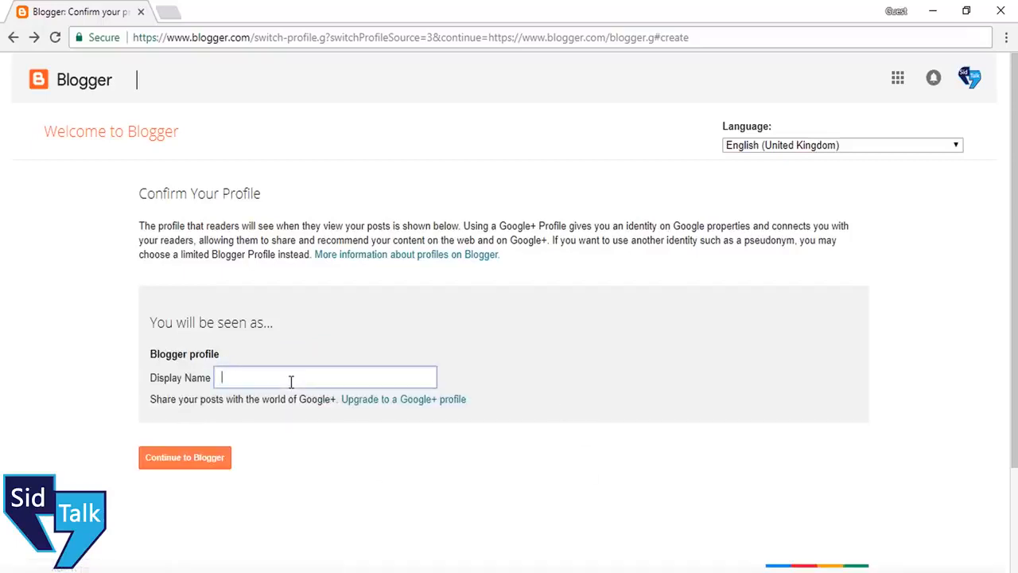
pyautogui.write('Siddhant Jain')
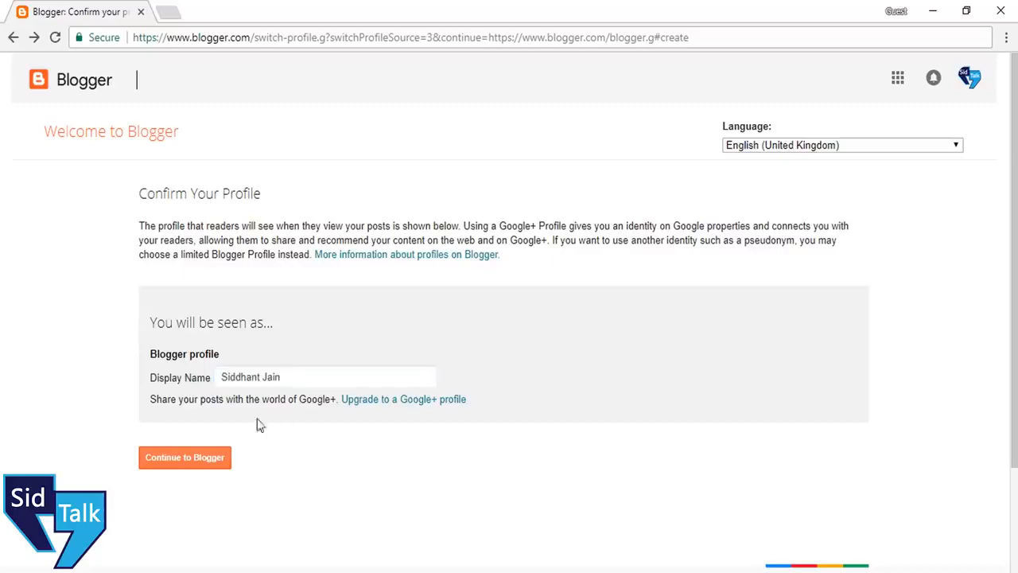
pyautogui.click(238, 379)
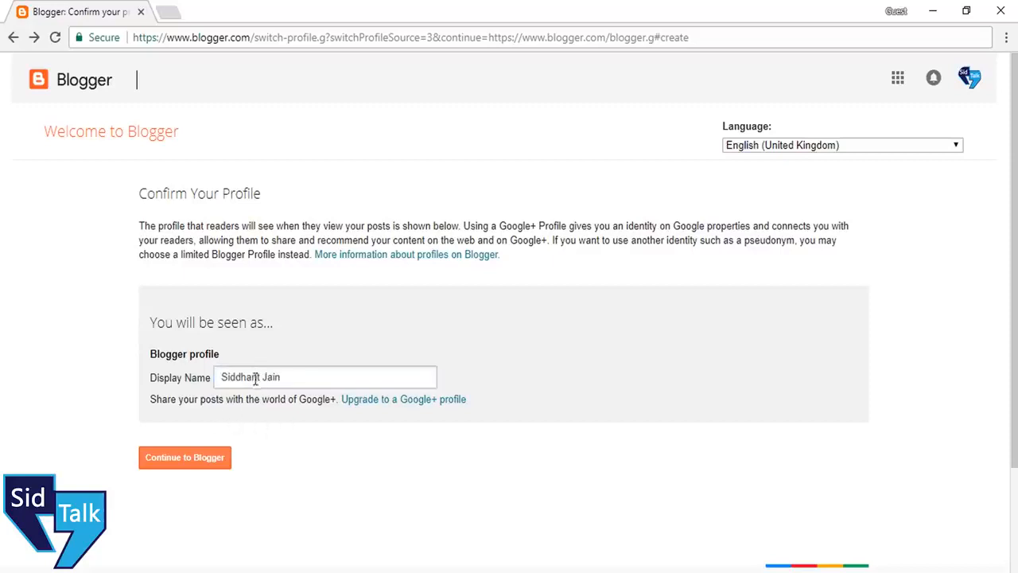
pyautogui.tripleClick(245, 381)
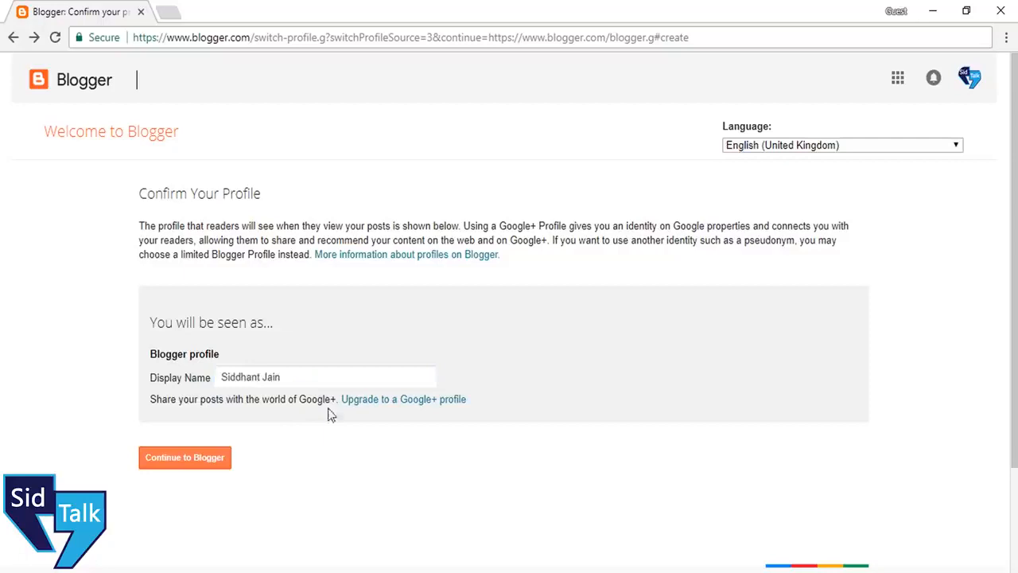
pyautogui.click(374, 400)
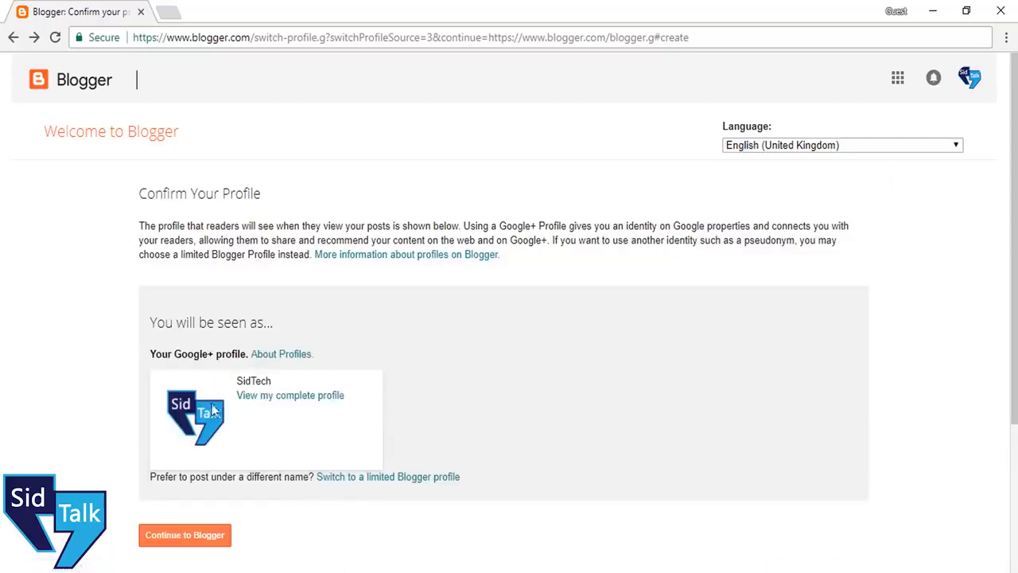
# Continue to Blogger with the Google+ profile and dismiss the European Union cookie notice
pyautogui.click(182, 535)
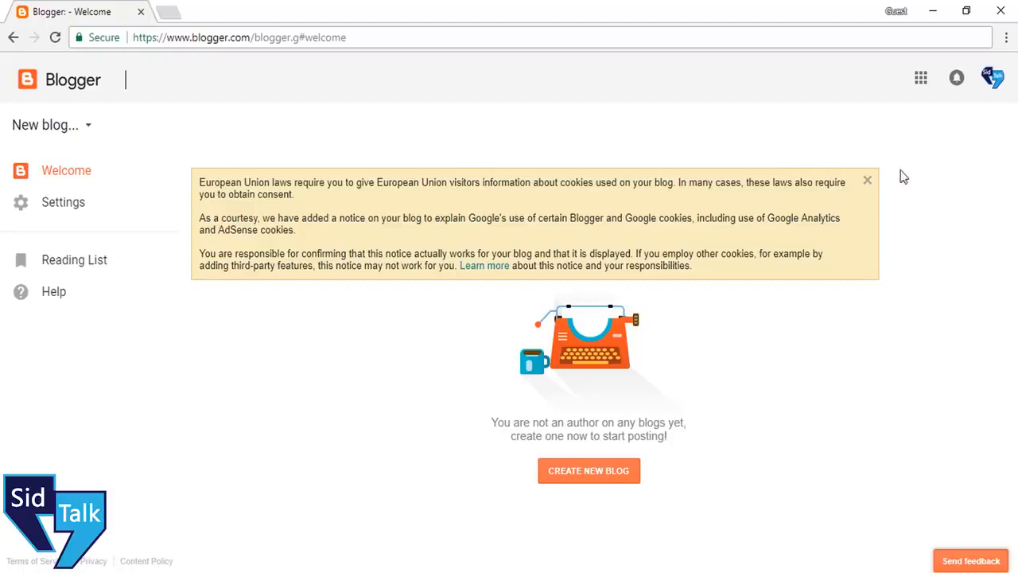
pyautogui.click(867, 181)
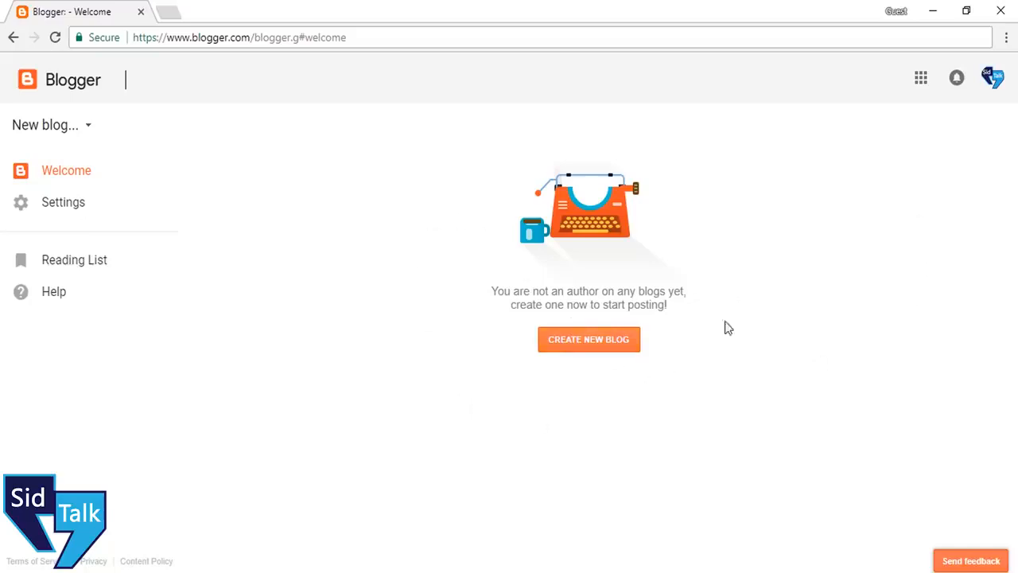
# Start a new blog titled "SidTalk" and try the address sidtalk.blogspot.com
pyautogui.click(586, 350)
pyautogui.click(427, 151)
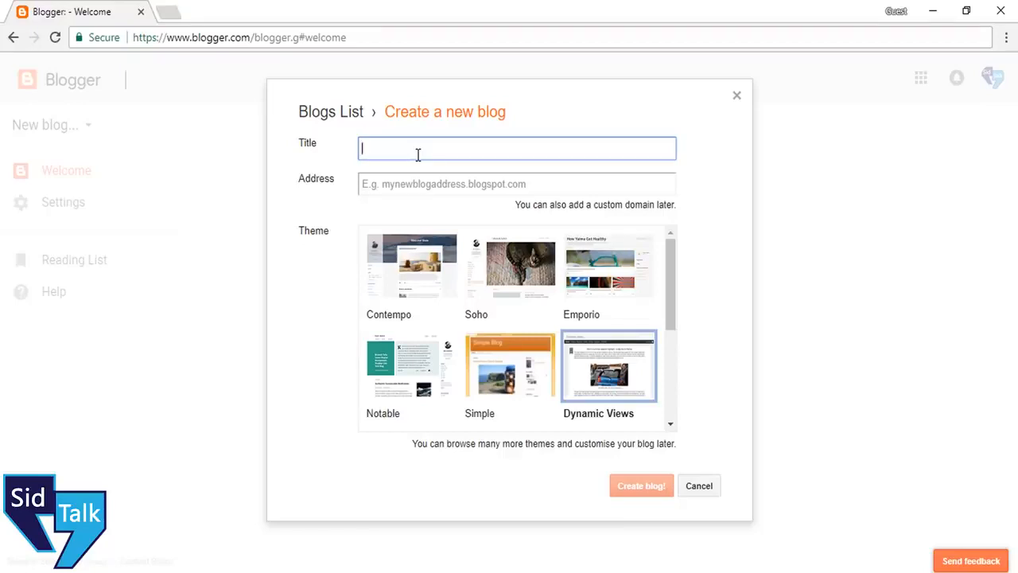
pyautogui.write('SidTalk')
pyautogui.press('Tab')
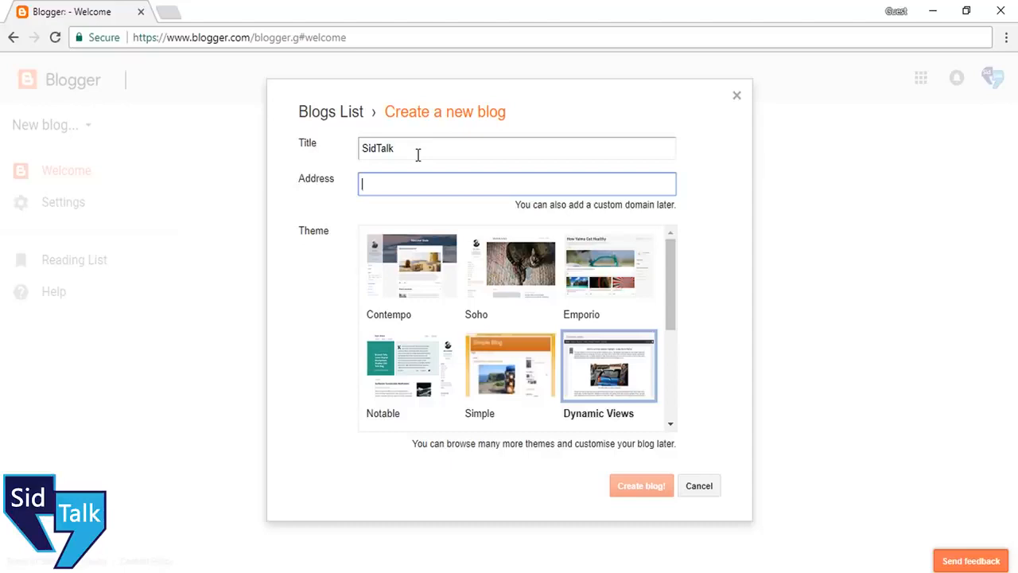
pyautogui.write('sidtalk')
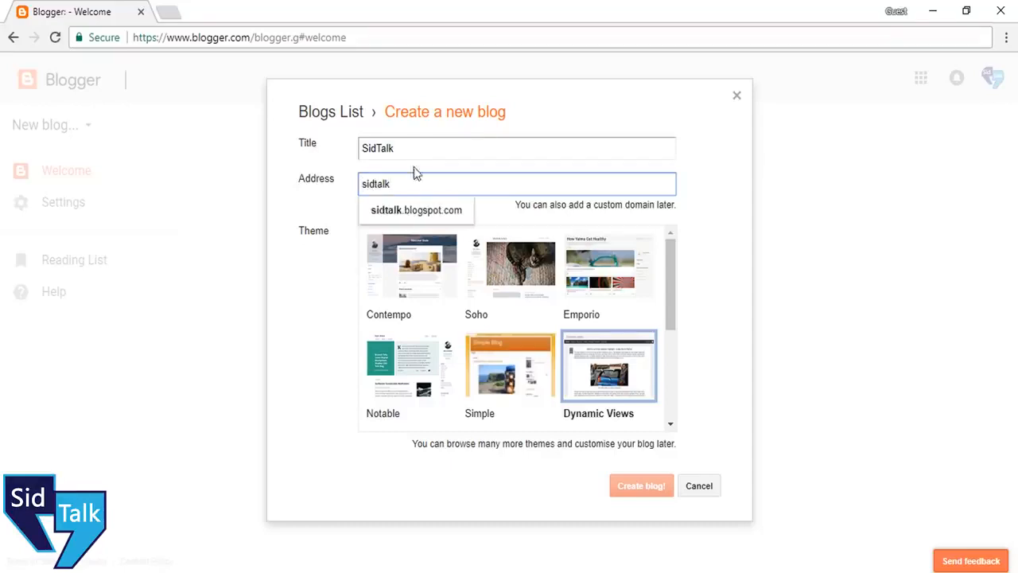
pyautogui.click(430, 213)
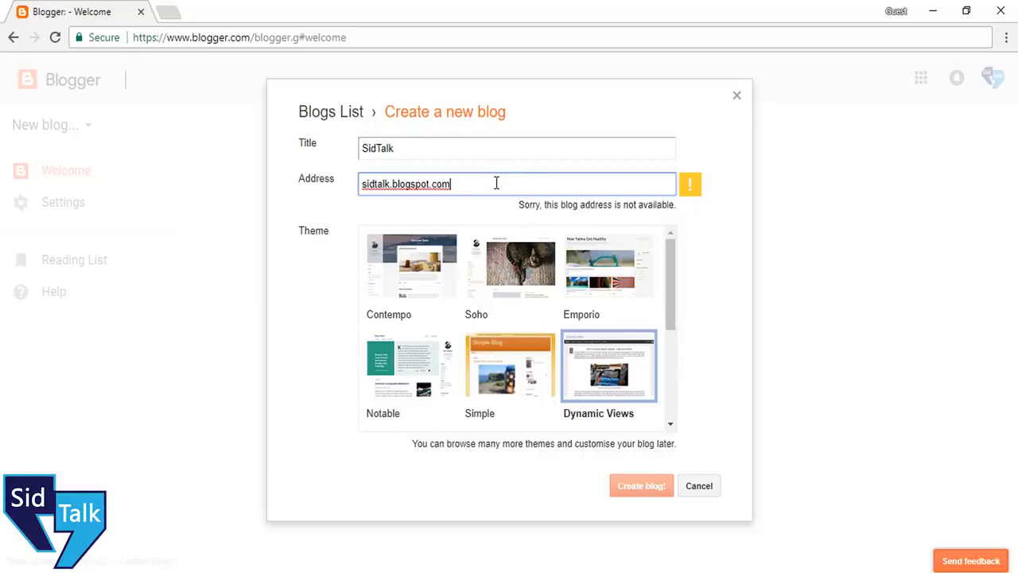
# View the site at sidtalk.blogspot.com in a separate tab and return to the new blog form
pyautogui.moveTo(497, 183); pyautogui.dragTo(346, 186)
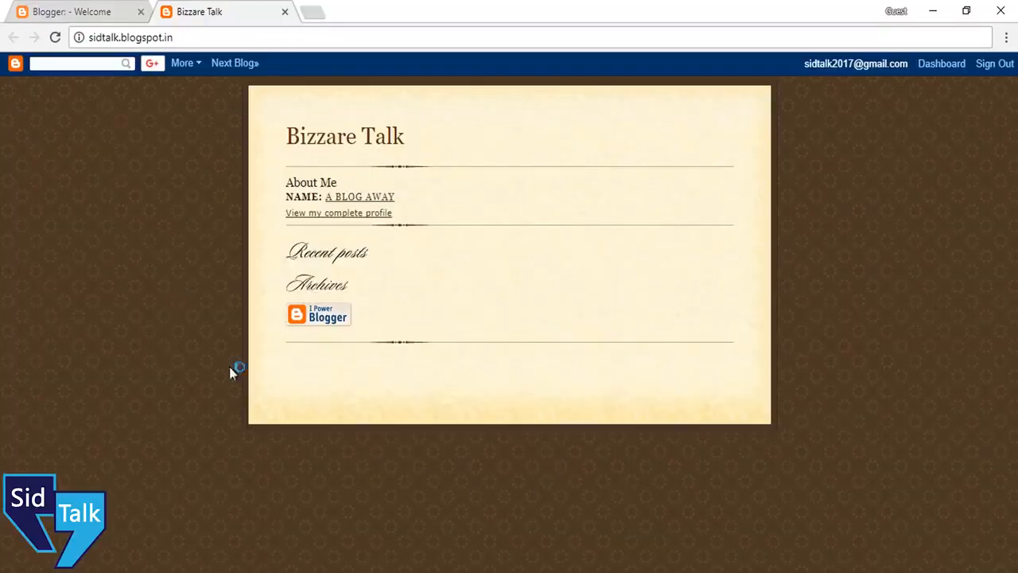
pyautogui.click(87, 11)
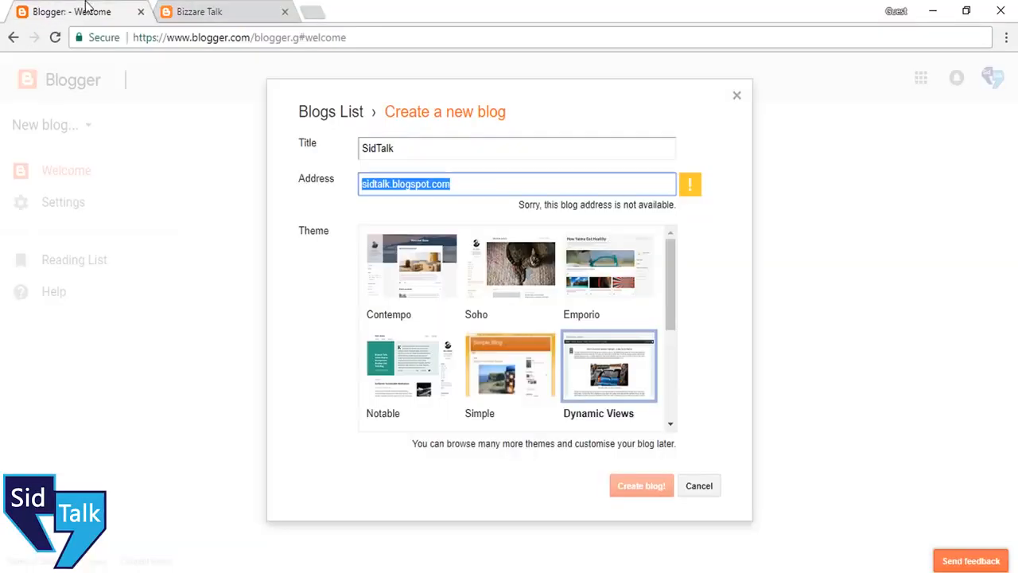
# Change the new blog's address to sidtalk1.blogspot.com
pyautogui.click(391, 184)
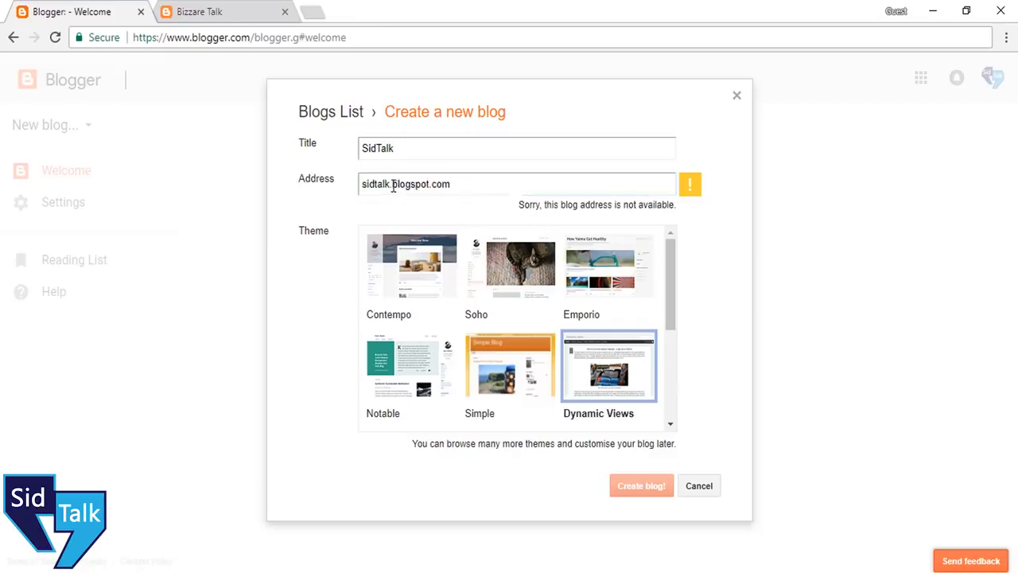
pyautogui.moveTo(388, 185); pyautogui.dragTo(343, 177)
pyautogui.click(408, 214)
pyautogui.click(404, 193)
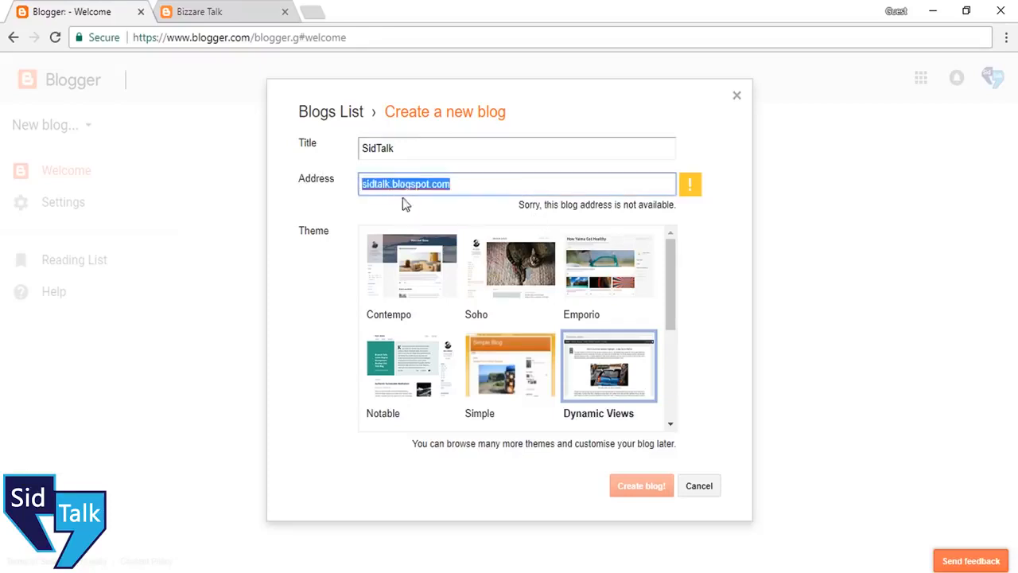
pyautogui.click(403, 198)
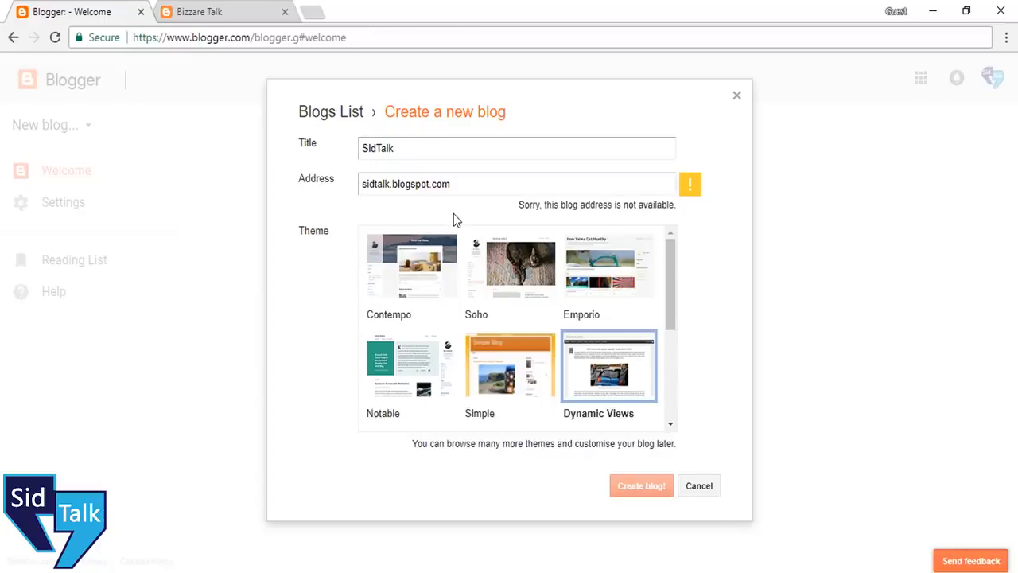
pyautogui.click(390, 189)
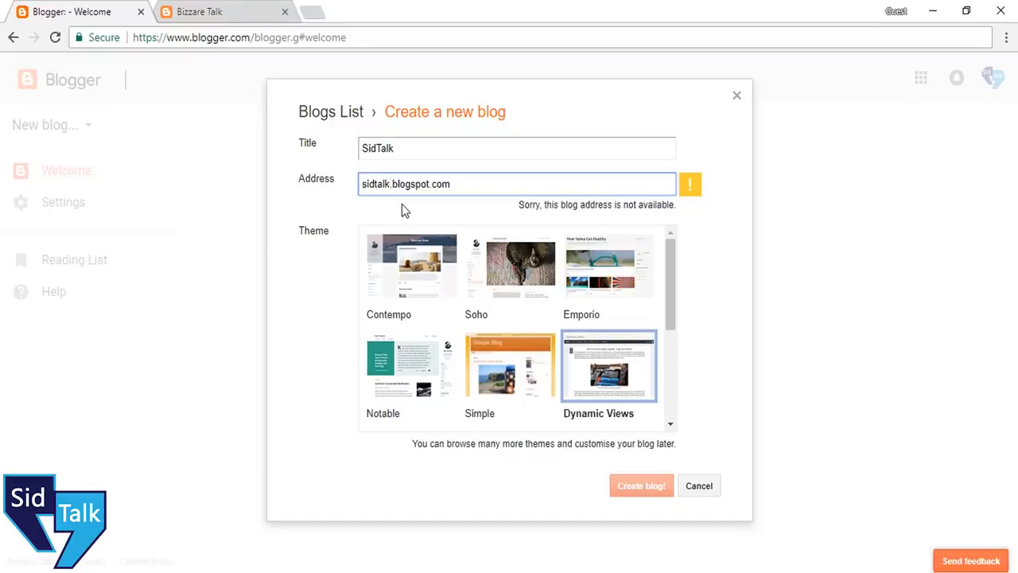
pyautogui.write('1')
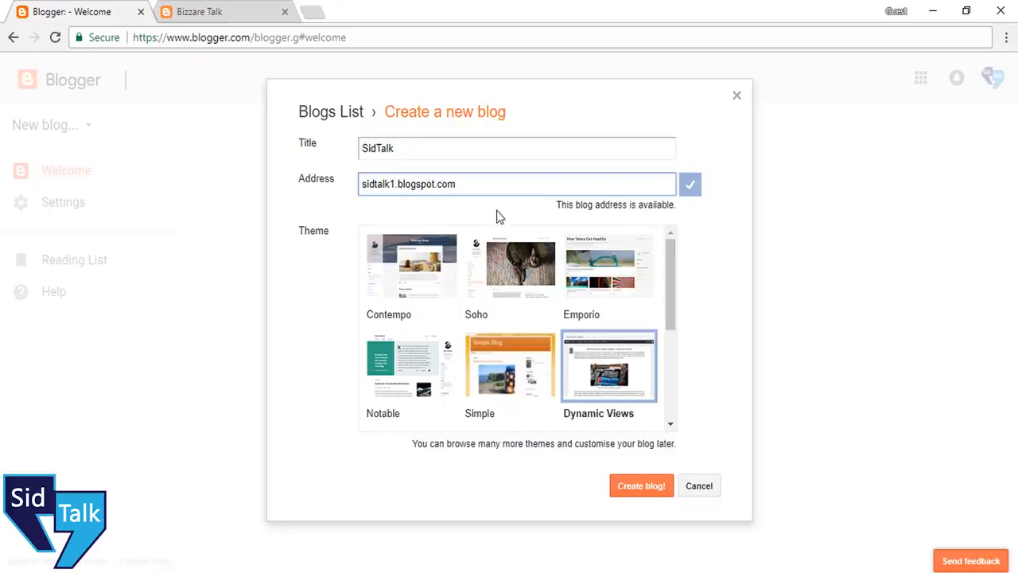
# Choose the Simple theme and create the SidTalk blog
pyautogui.moveTo(671, 284); pyautogui.dragTo(685, 269)
pyautogui.click(610, 304)
pyautogui.click(516, 291)
pyautogui.moveTo(673, 290)
pyautogui.mouseDown()
pyautogui.moveTo(676, 375)
pyautogui.moveTo(682, 289)
pyautogui.mouseUp()
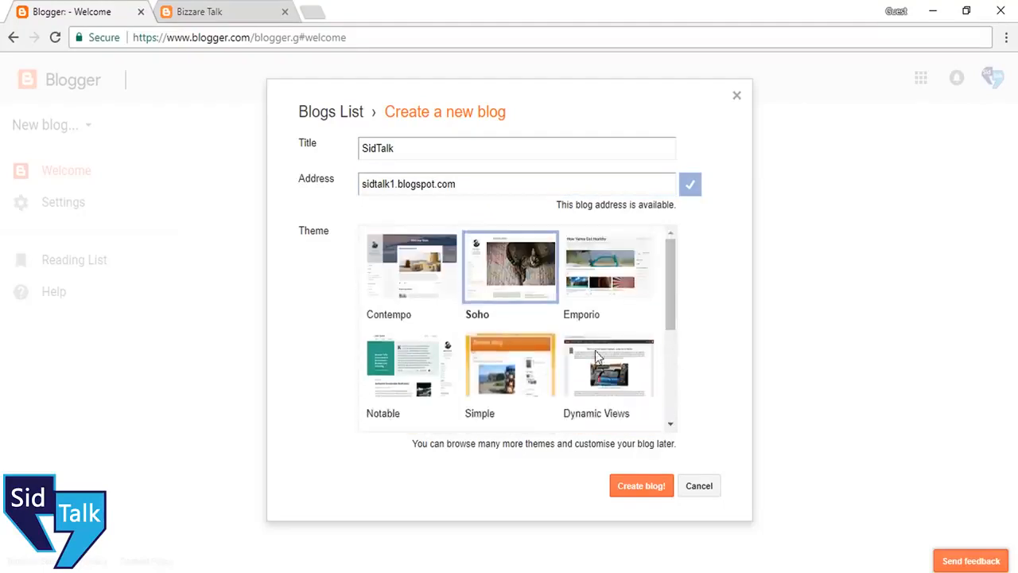
pyautogui.moveTo(676, 314); pyautogui.dragTo(676, 289)
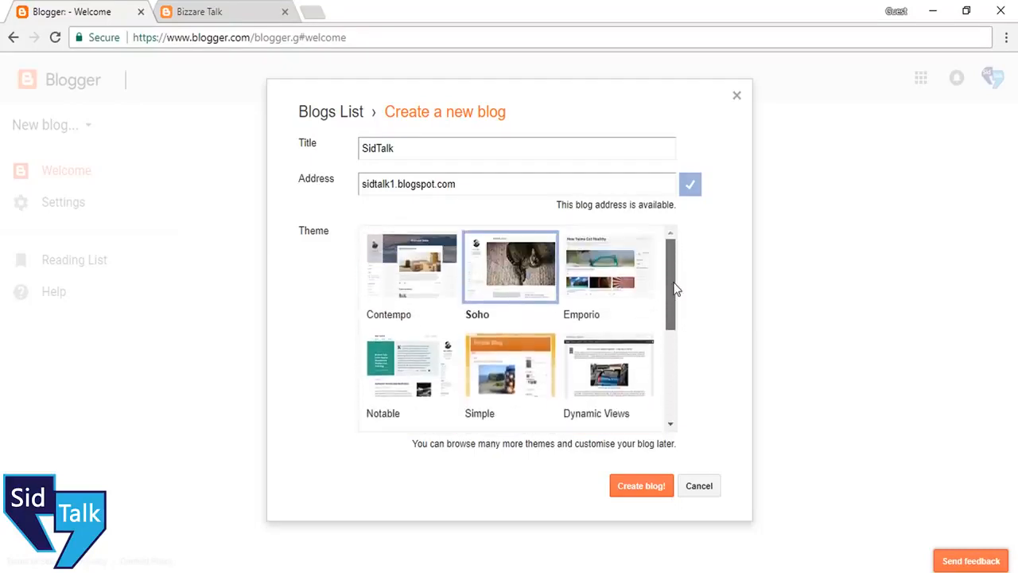
pyautogui.click(579, 312)
pyautogui.click(514, 362)
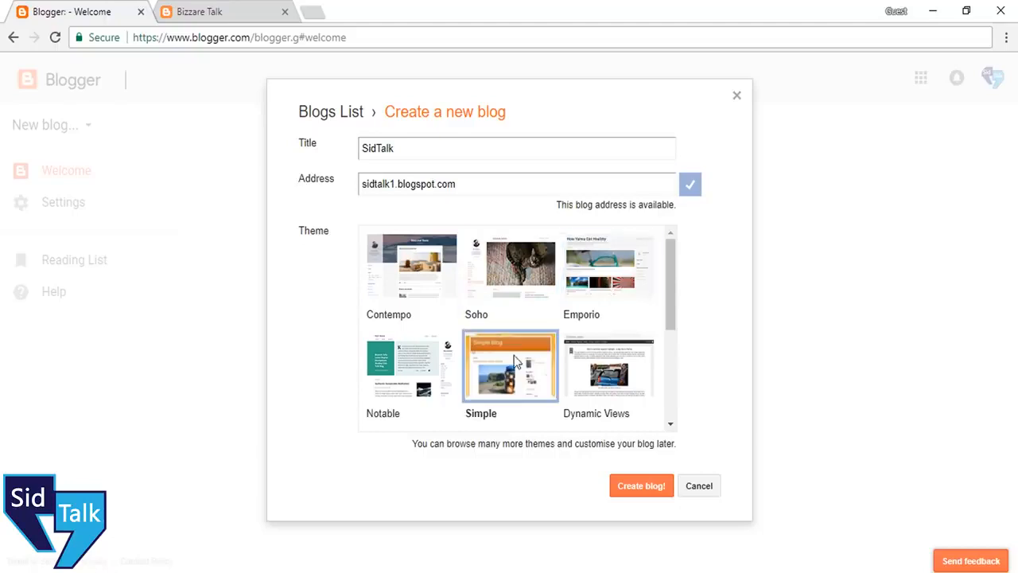
pyautogui.scroll(-1, 666, 335)
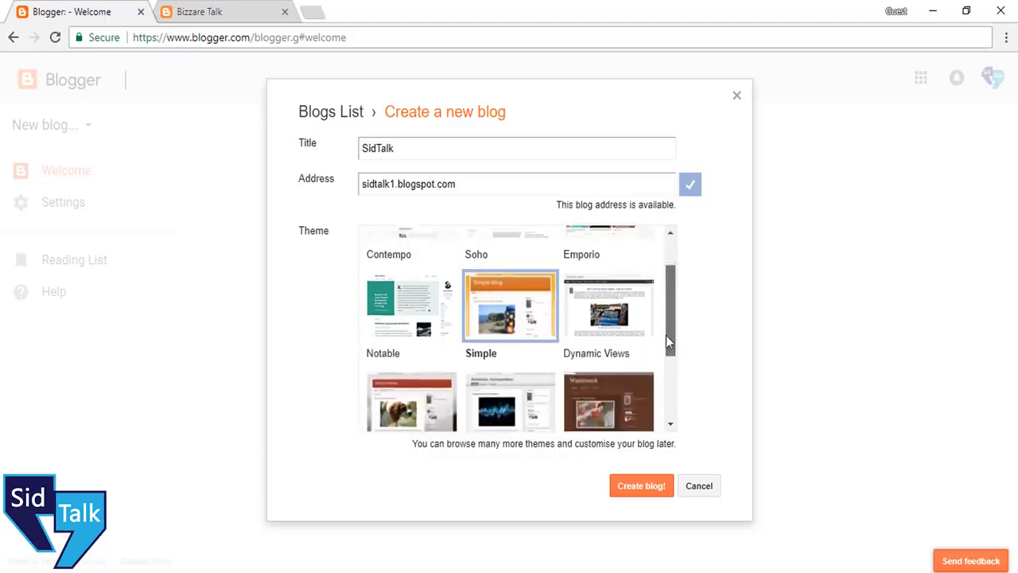
pyautogui.click(639, 488)
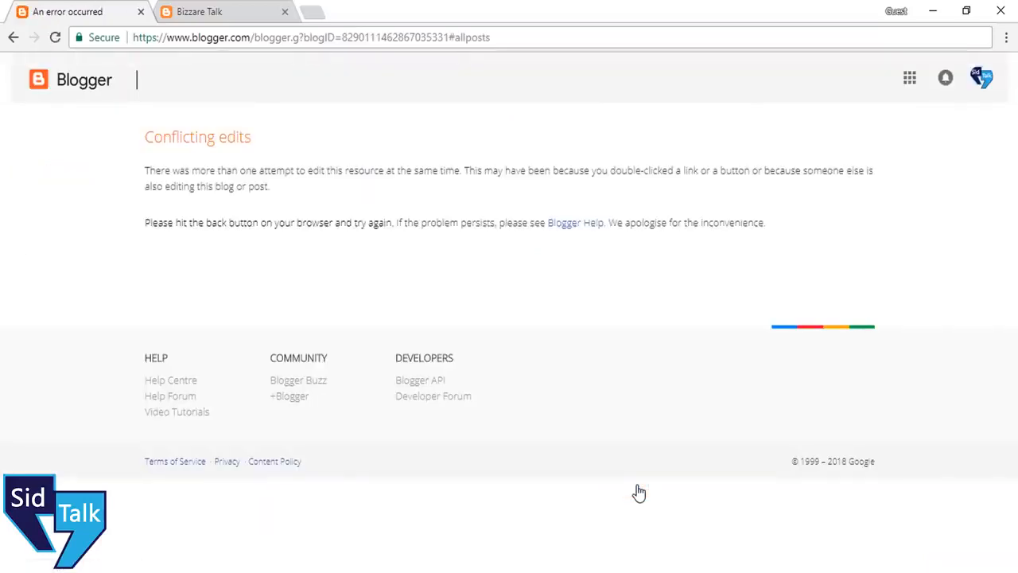
# Go back from the conflicting edits page and open SidTalk from the list of blogs
pyautogui.moveTo(142, 137); pyautogui.dragTo(360, 171)
pyautogui.click(46, 161)
pyautogui.click(13, 38)
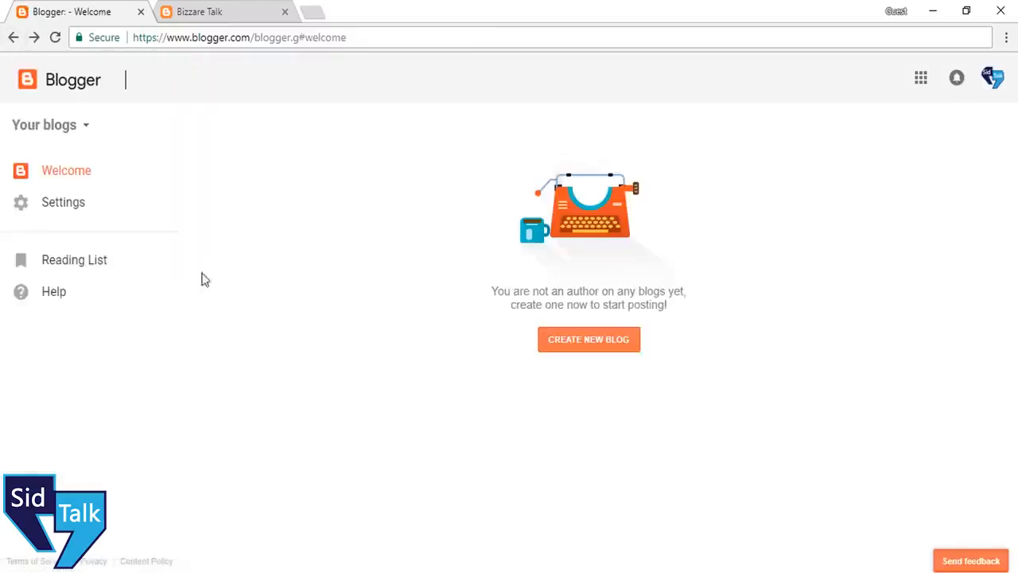
pyautogui.click(63, 127)
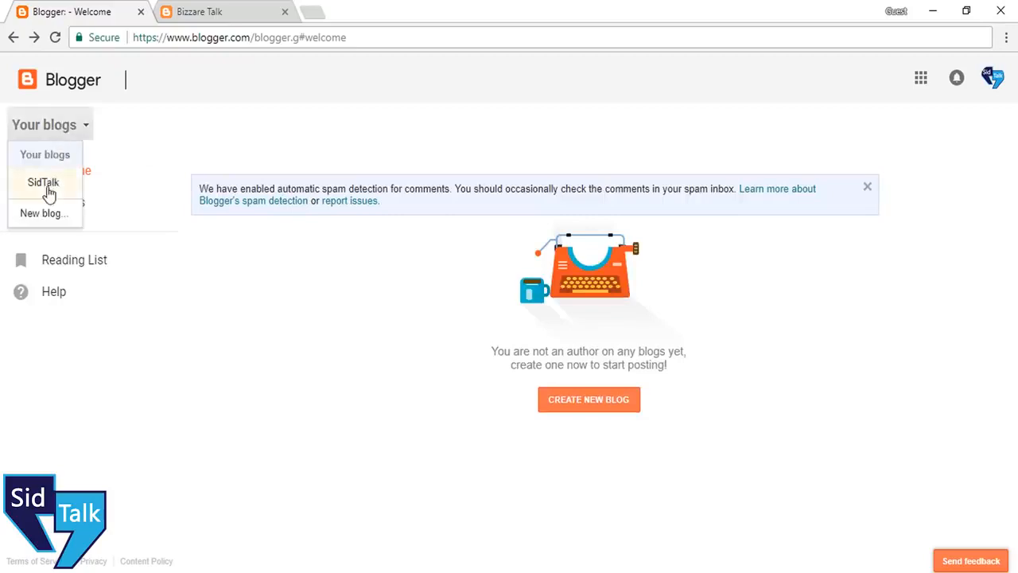
pyautogui.click(269, 318)
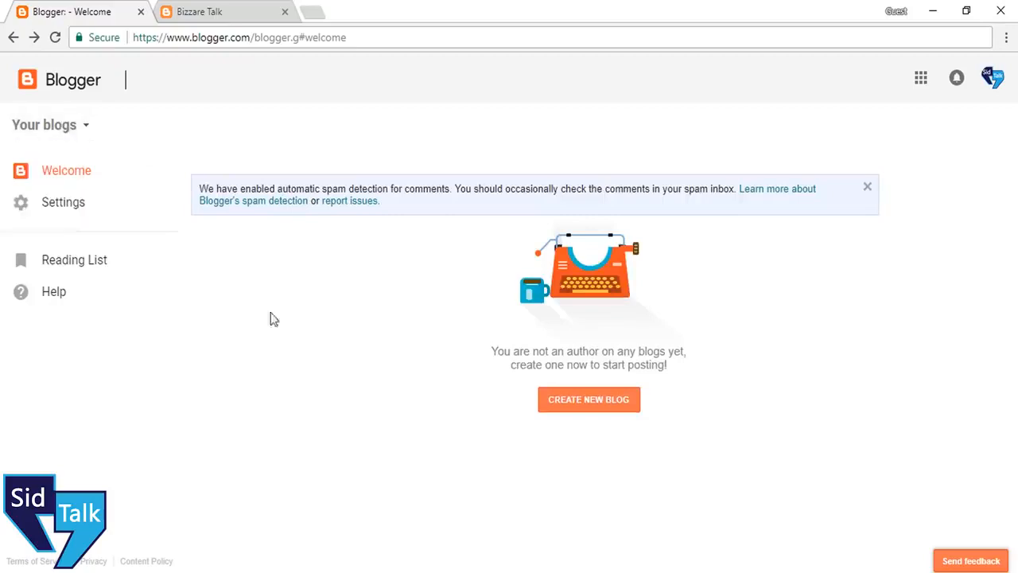
pyautogui.click(75, 132)
pyautogui.click(444, 412)
pyautogui.click(78, 134)
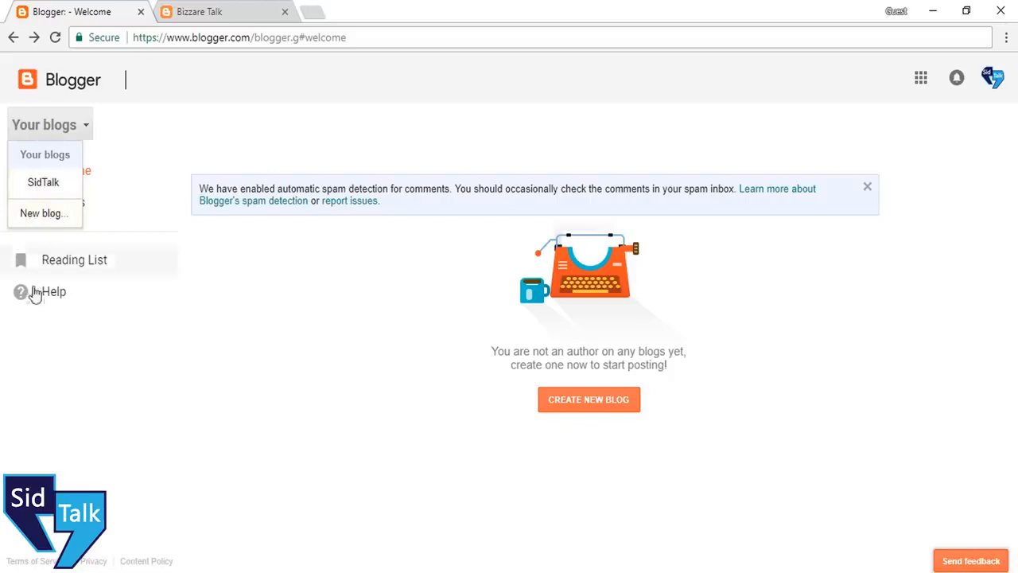
pyautogui.click(46, 185)
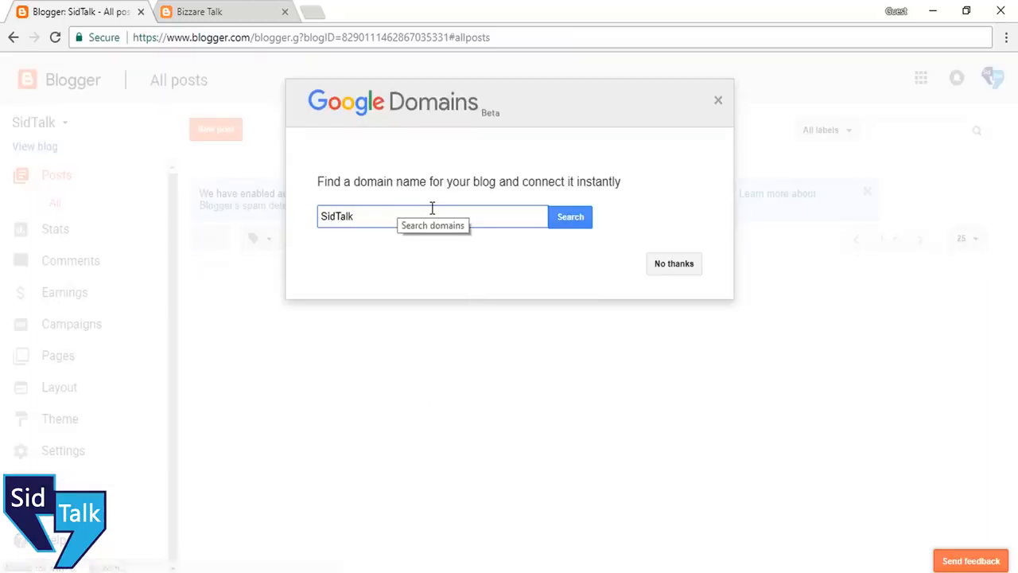
# Search Google Domains for "SidTalk", review the offered and related domains, and dismiss the domain offer
pyautogui.click(570, 224)
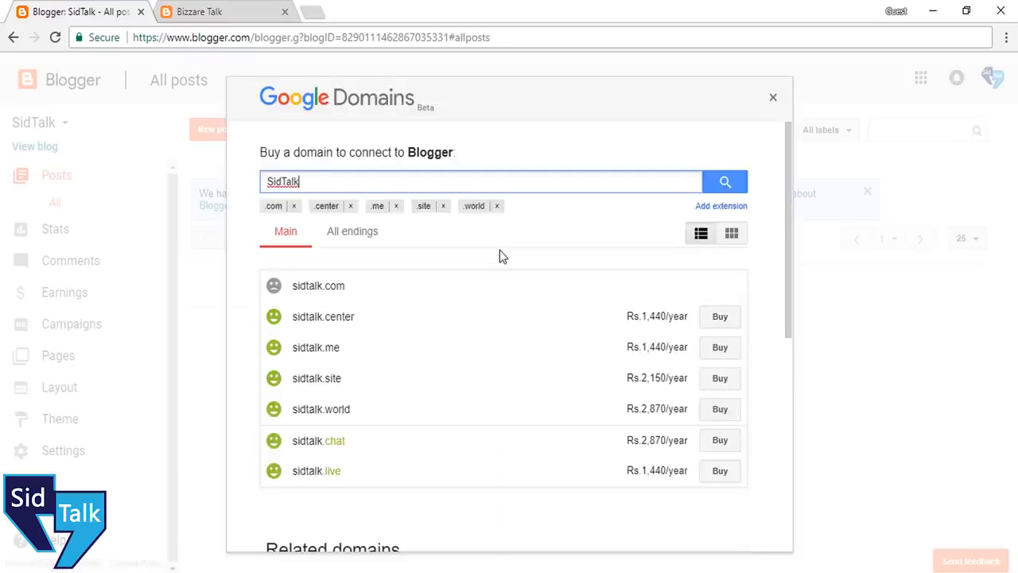
pyautogui.scroll(-1, 477, 241)
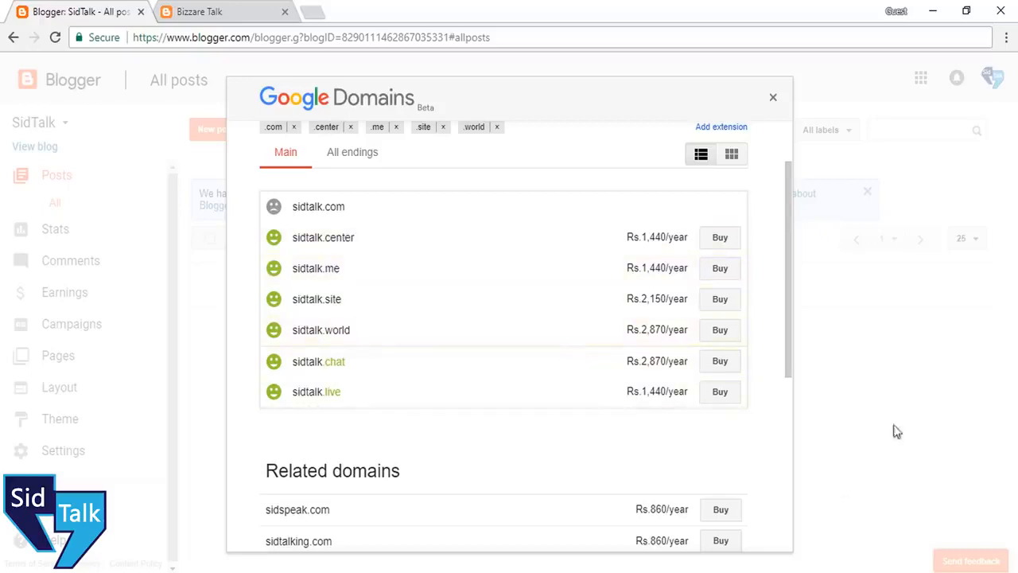
pyautogui.scroll(-4, 504, 347)
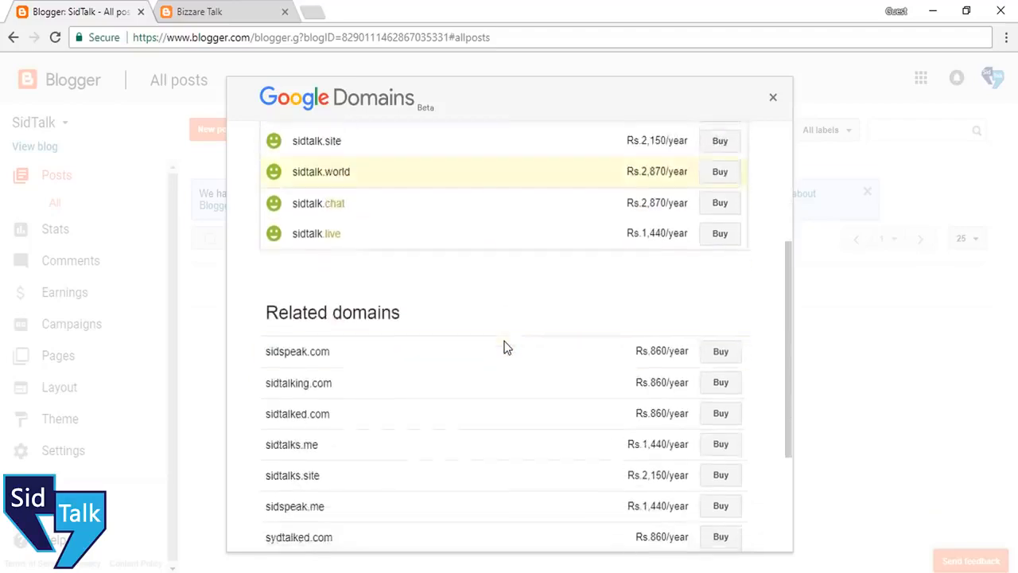
pyautogui.scroll(-1, 505, 347)
pyautogui.scroll(6, 505, 345)
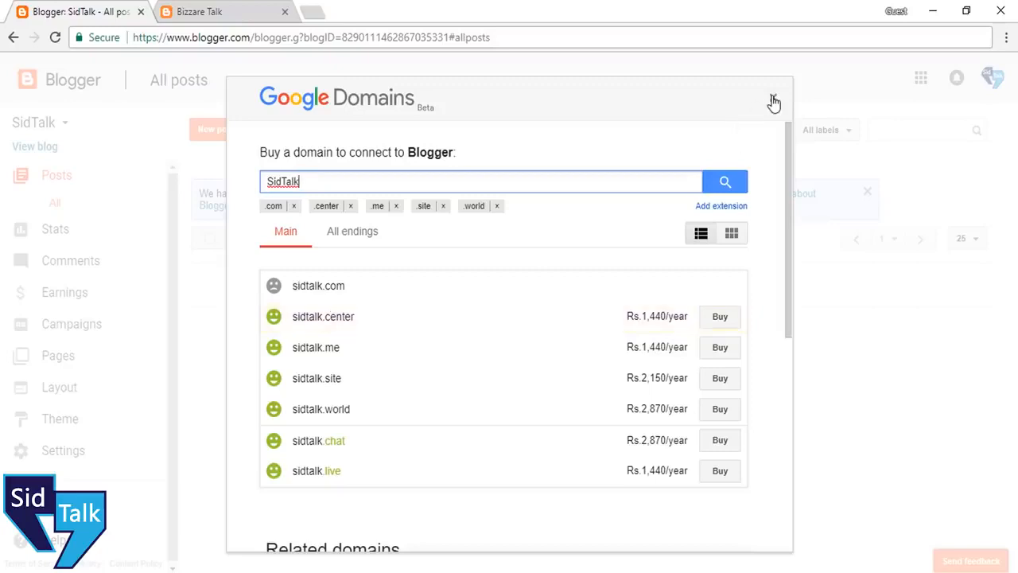
pyautogui.click(773, 98)
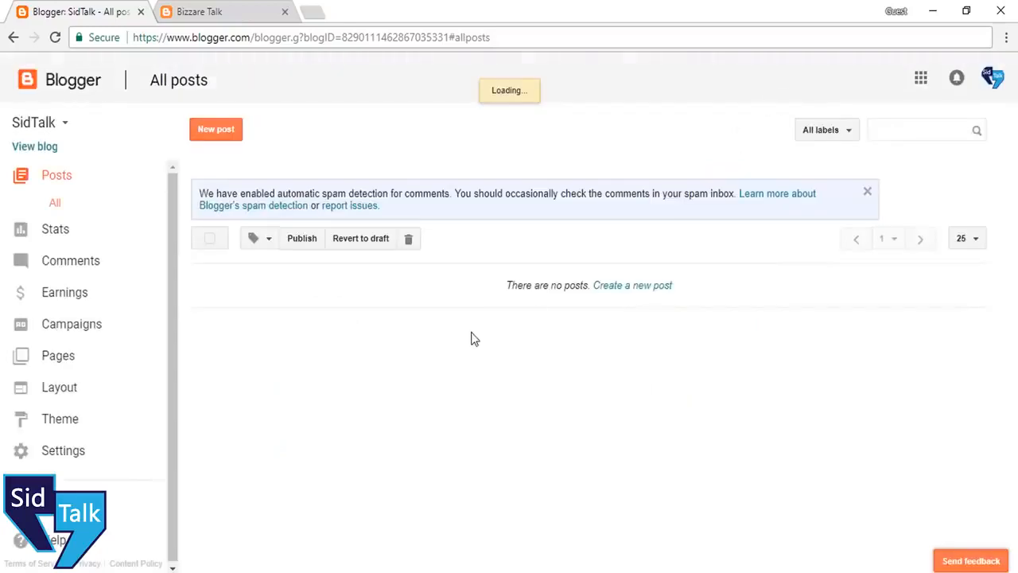
# View the live SidTalk blog and close the Bizzare Talk tab
pyautogui.click(45, 151)
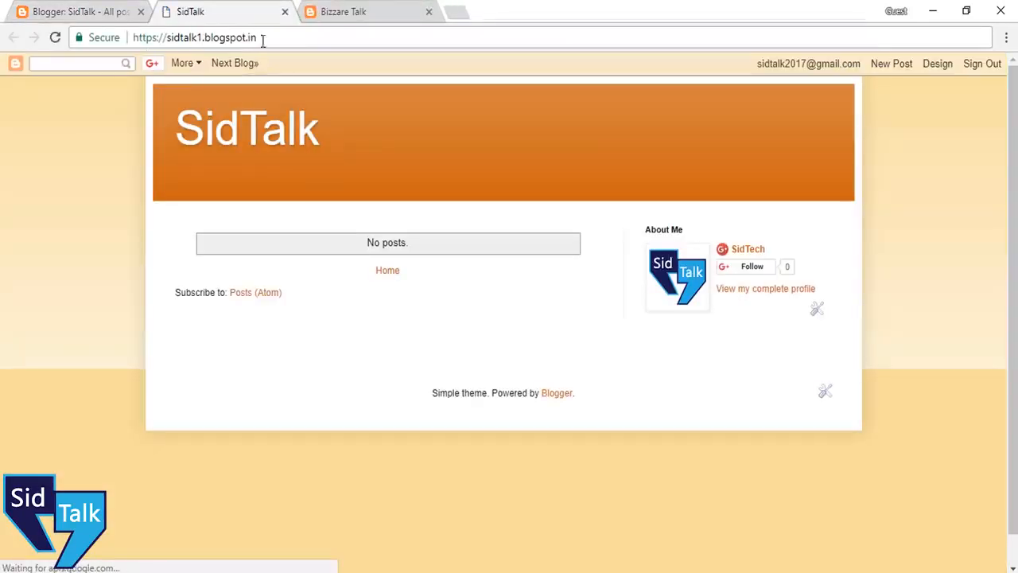
pyautogui.middleClick(371, 11)
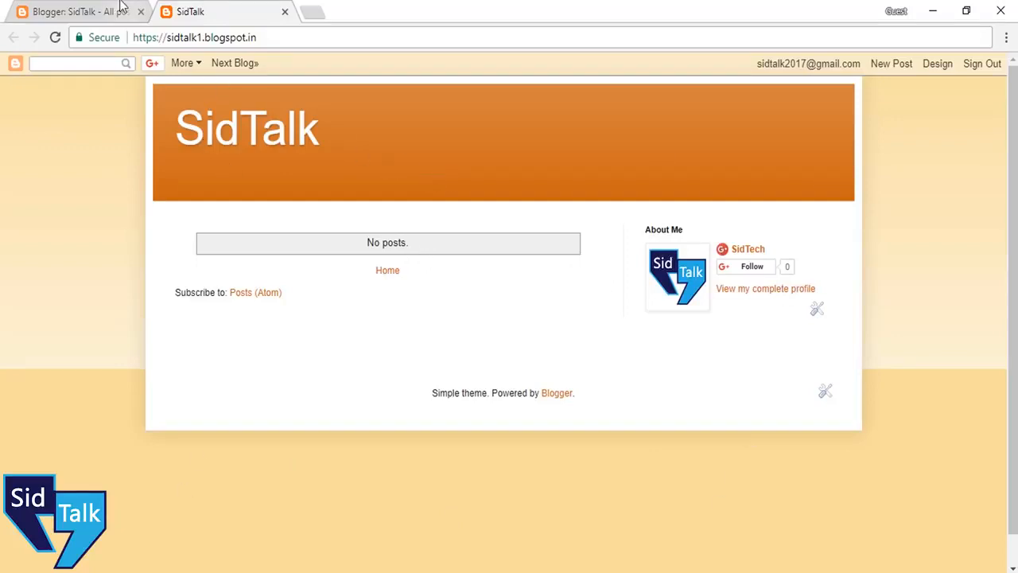
# Return to the blog's dashboard and start a new post
pyautogui.click(123, 12)
pyautogui.click(223, 135)
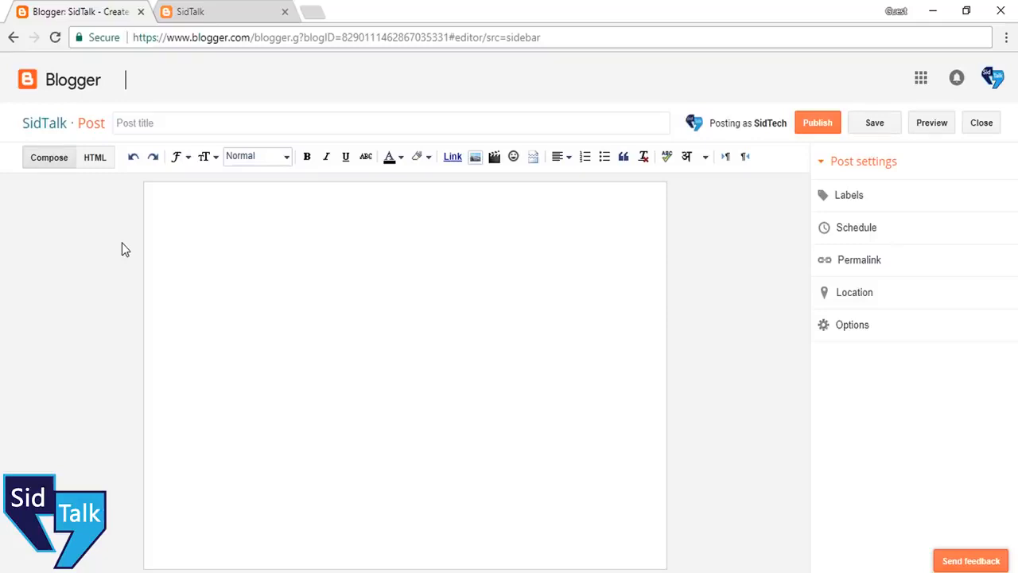
pyautogui.click(277, 124)
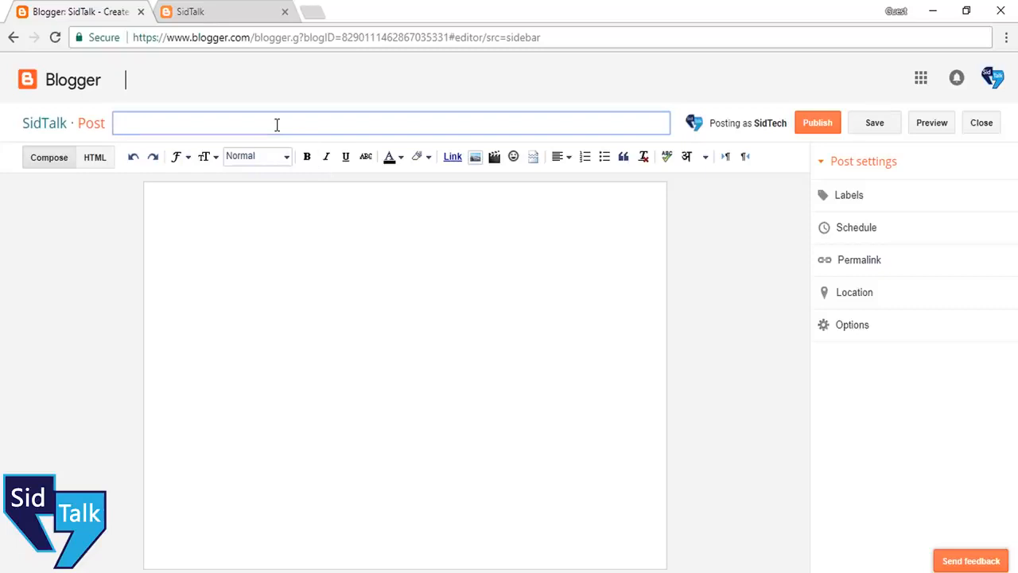
pyautogui.click(319, 292)
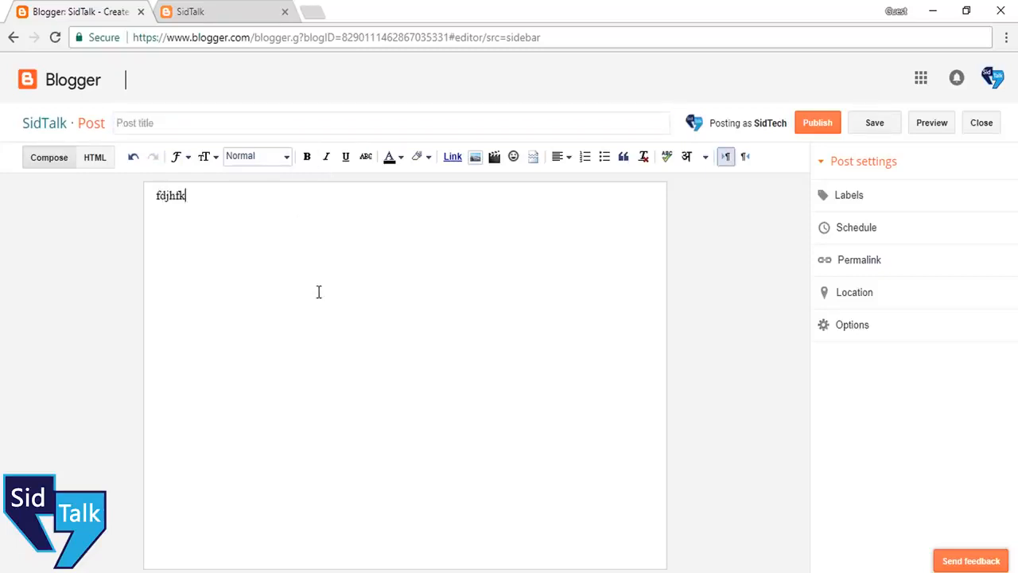
pyautogui.write("fdjhfkjhfd'fdhghdfg")
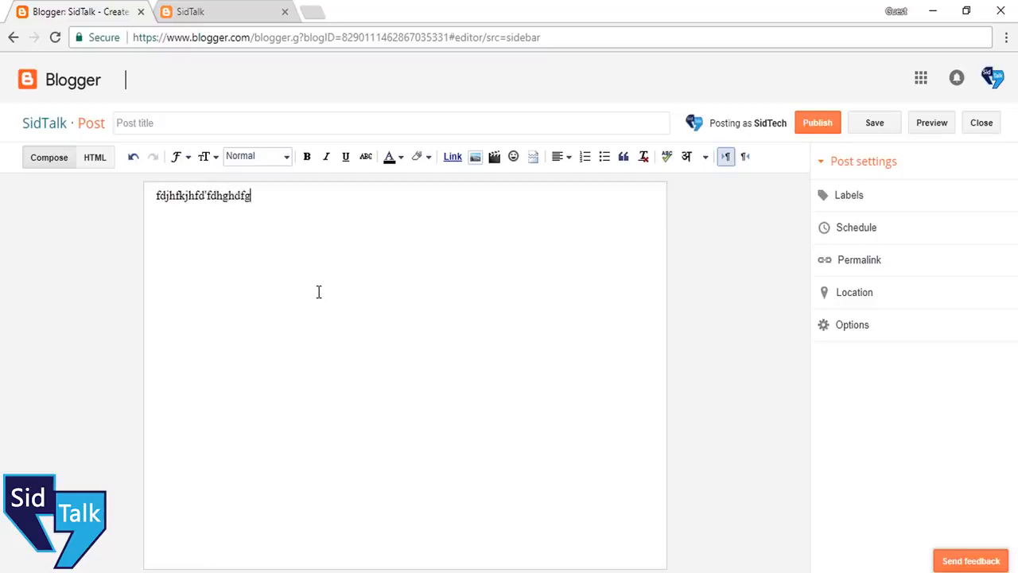
pyautogui.press('Return')
pyautogui.write('fdhfjdfhdj')
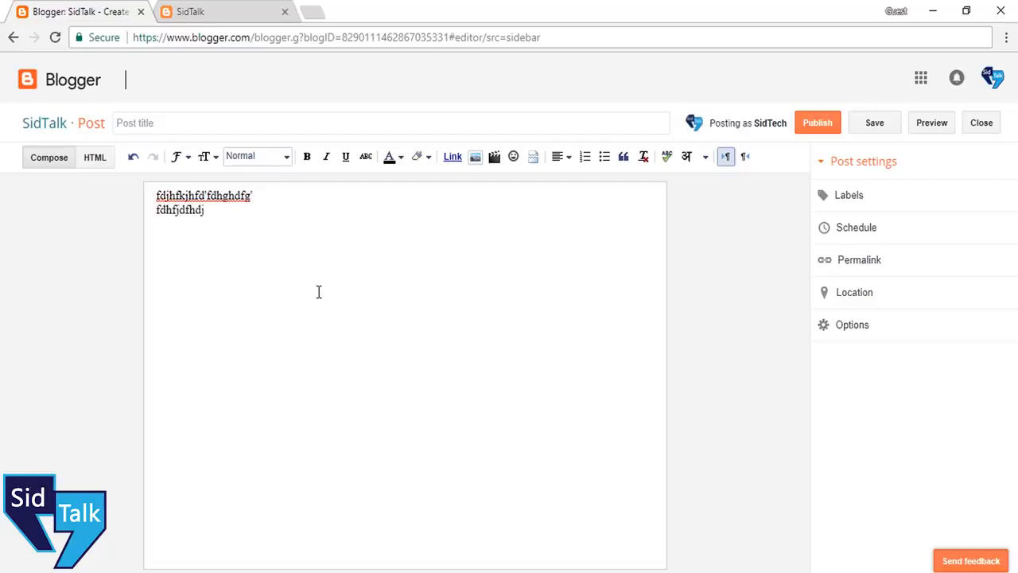
pyautogui.press('BackSpace')
pyautogui.press('BackSpace')
pyautogui.press('BackSpace')
pyautogui.press('BackSpace')
pyautogui.press('BackSpace')
pyautogui.press('BackSpace')
pyautogui.press('BackSpace')
pyautogui.press('BackSpace')
pyautogui.press('BackSpace')
pyautogui.press('BackSpace')
pyautogui.press('BackSpace')
pyautogui.press('BackSpace')
pyautogui.press('BackSpace')
pyautogui.press('BackSpace')
pyautogui.press('BackSpace')
pyautogui.press('BackSpace')
pyautogui.press('BackSpace')
pyautogui.press('BackSpace')
pyautogui.press('BackSpace')
pyautogui.press('BackSpace')
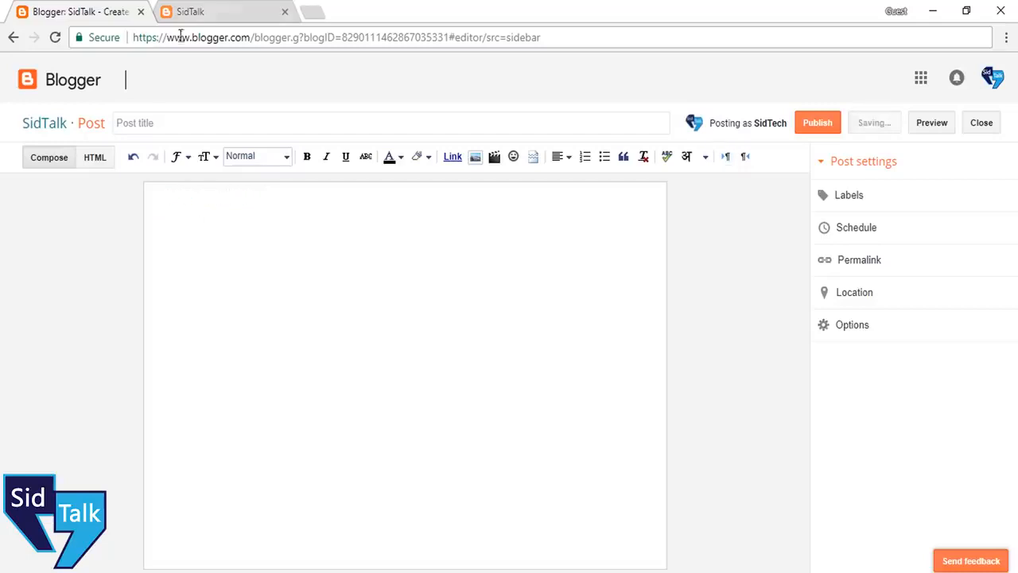
# Title the post "How internet works"
pyautogui.click(156, 121)
pyautogui.write('How internet works')
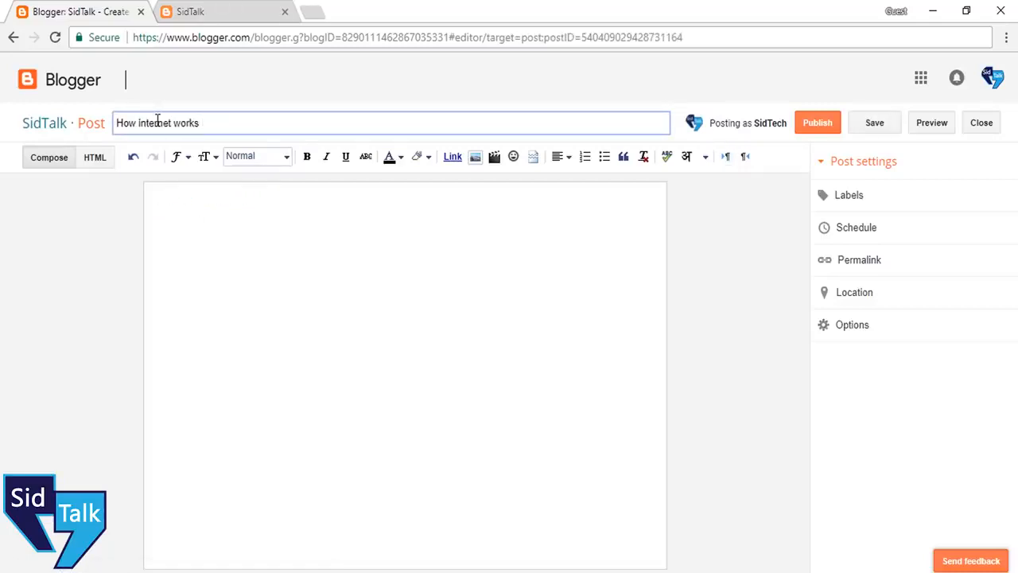
pyautogui.click(308, 340)
# Search youtube.com for "internet" in a new tab and open SidTalk's "How INTERNET Works via Cables in Hindi" video
pyautogui.click(317, 9)
pyautogui.write('youtube.com')
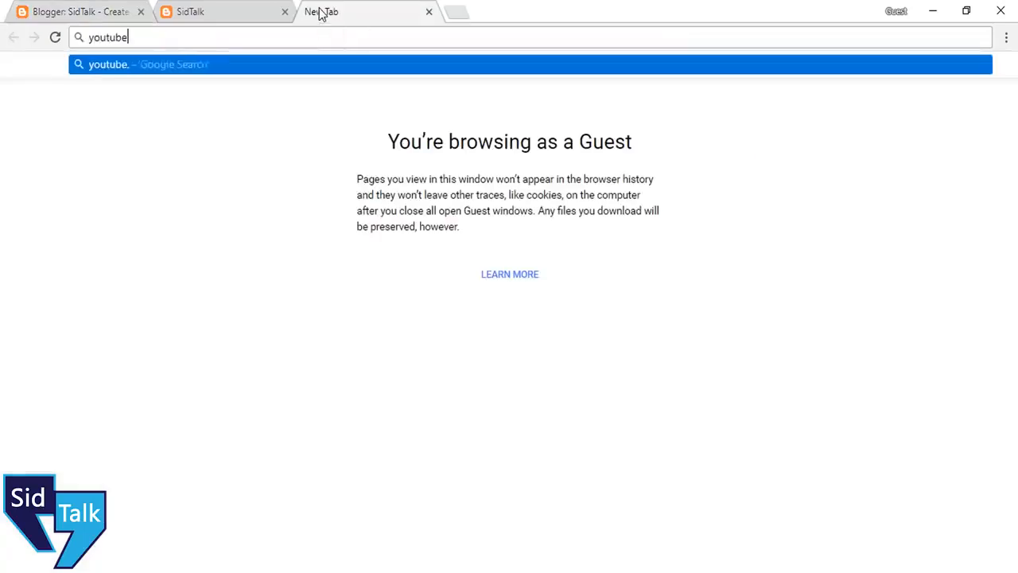
pyautogui.press('Return')
pyautogui.click(384, 74)
pyautogui.write('internet')
pyautogui.press('Return')
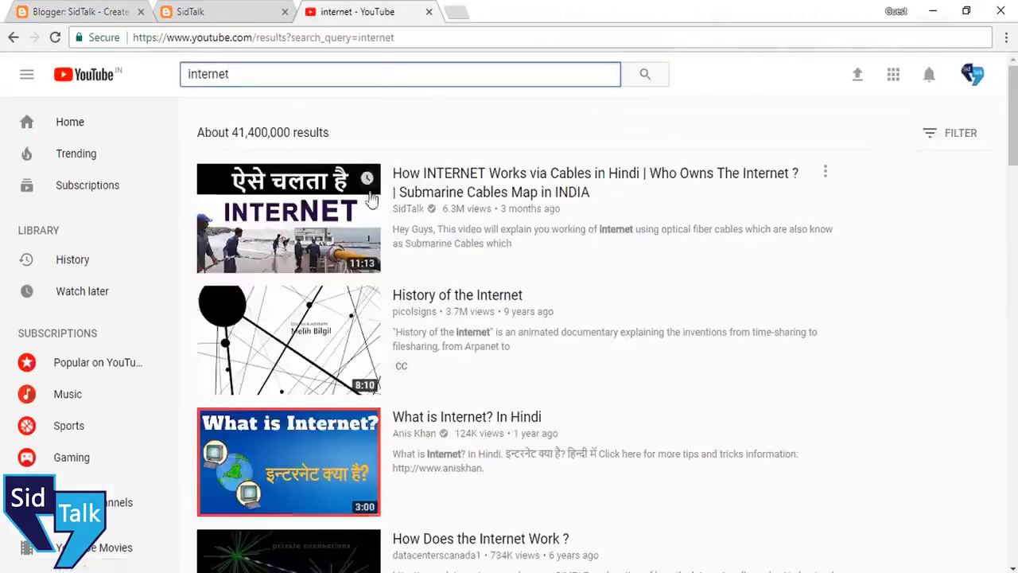
pyautogui.click(342, 159)
# Copy the YouTube video's title and description into the blog post's title and body
pyautogui.tripleClick(234, 420)
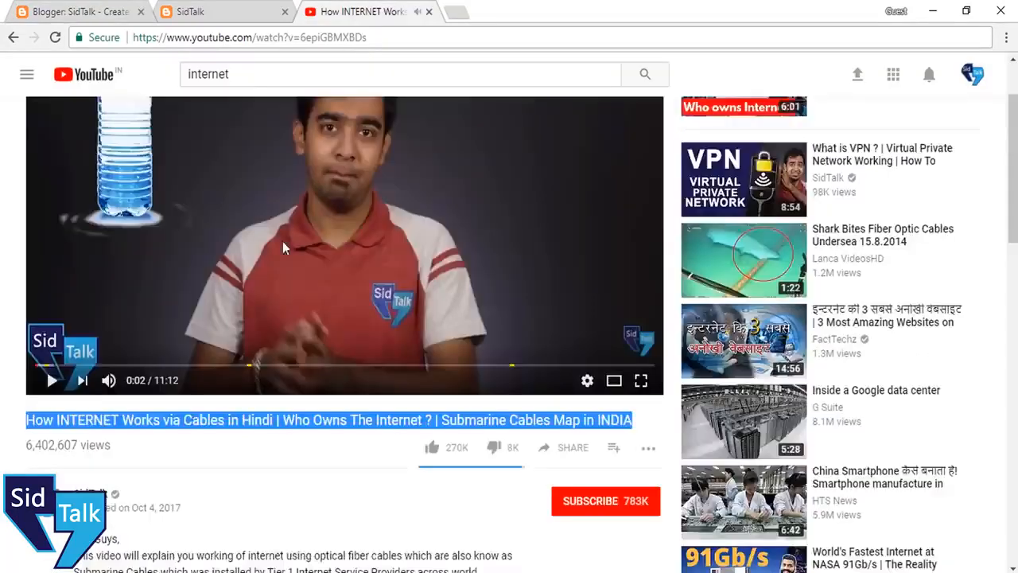
pyautogui.scroll(-4, 282, 245)
pyautogui.click(120, 284)
pyautogui.moveTo(71, 221); pyautogui.dragTo(191, 323)
pyautogui.hotkey('ctrl', 'c')
pyautogui.click(79, 11)
pyautogui.rightClick(253, 250)
pyautogui.click(291, 342)
# Copy the YouTube video's web address and add blank space below the description in the post
pyautogui.click(368, 11)
pyautogui.scroll(1, 367, 138)
pyautogui.click(340, 36)
pyautogui.click(80, 11)
pyautogui.click(591, 323)
pyautogui.press('Return')
pyautogui.press('Return')
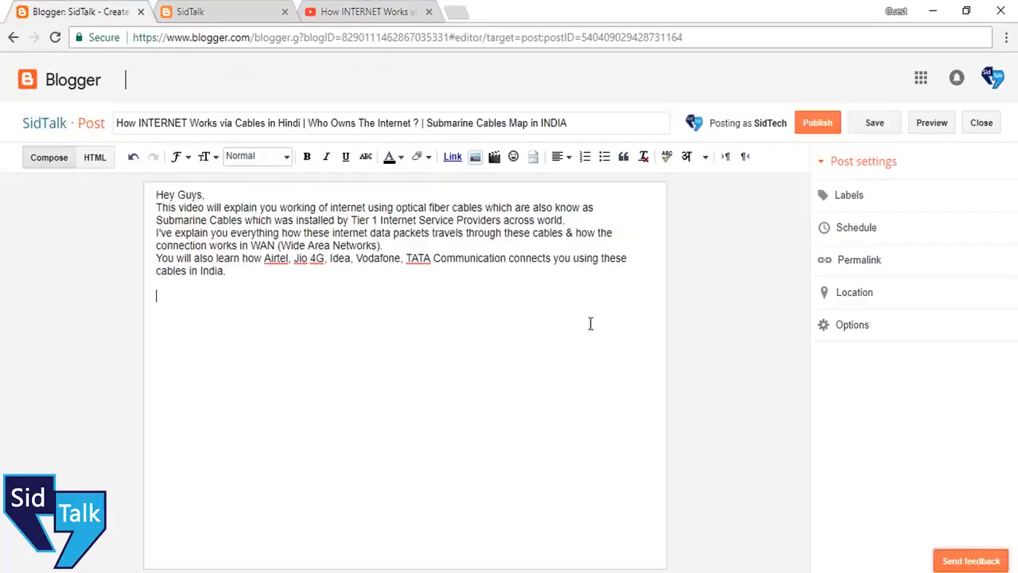
# Insert the YouTube video below the description by looking it up with the copied address
pyautogui.click(494, 157)
pyautogui.click(300, 166)
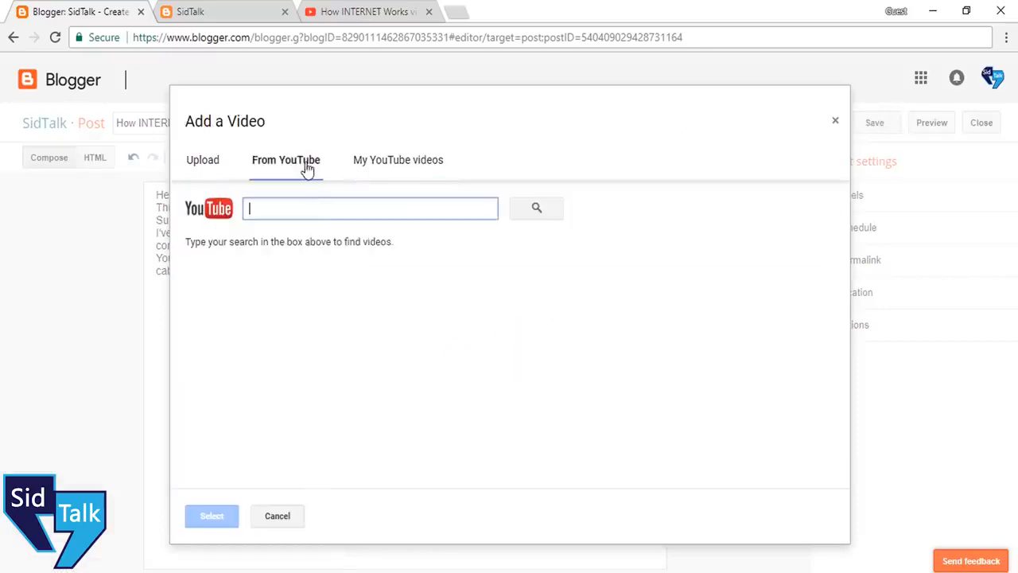
pyautogui.hotkey('ctrl', 'v')
pyautogui.press('Return')
pyautogui.doubleClick(390, 295)
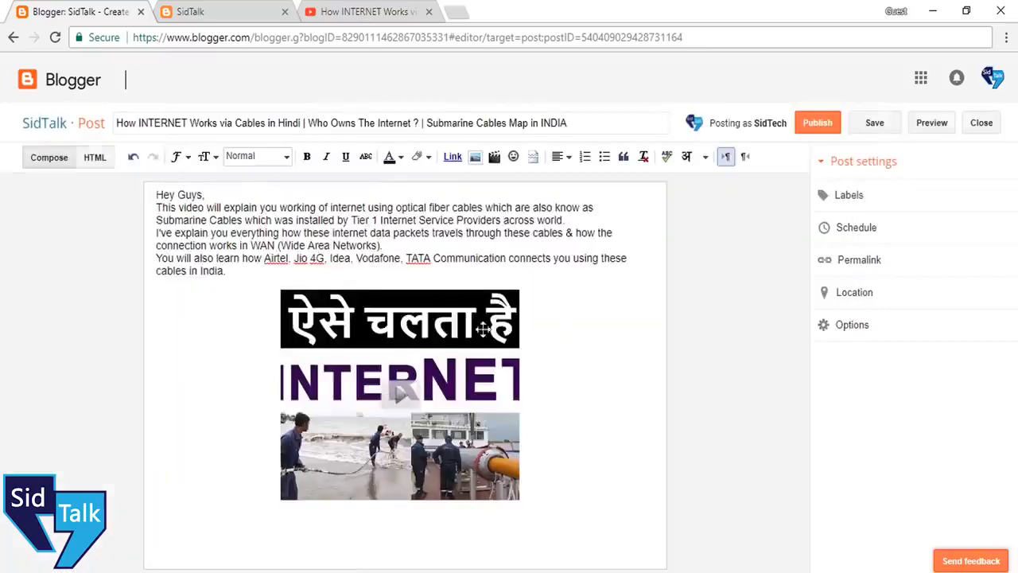
# Apply the Heading format to the description text in the post
pyautogui.click(579, 122)
pyautogui.moveTo(278, 271); pyautogui.dragTo(233, 207)
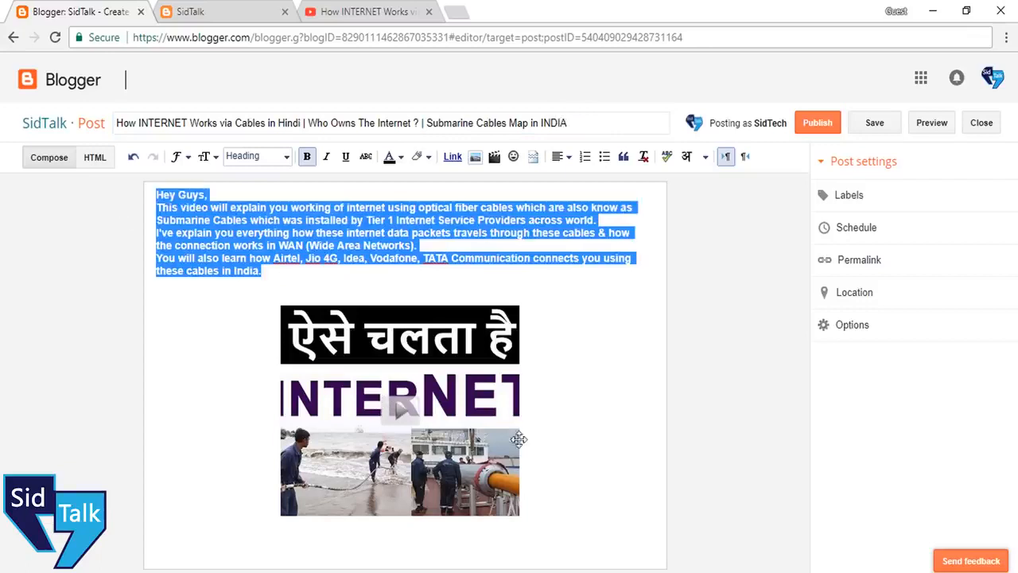
pyautogui.click(560, 406)
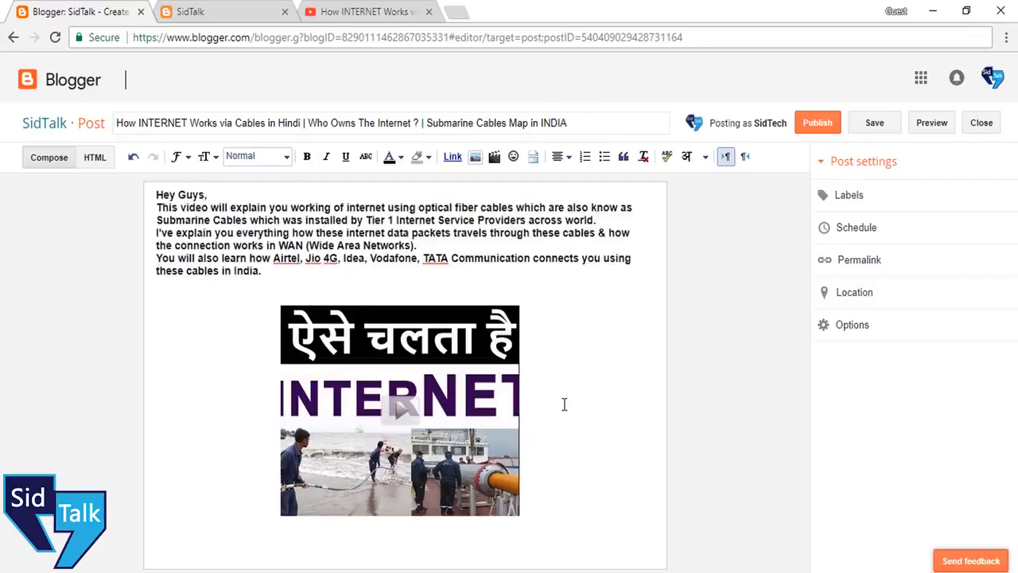
# Examine the link options for the word "India" in the description and close them without adding a link
pyautogui.hotkey('ctrl', 'shift', 'Left')
pyautogui.click(453, 157)
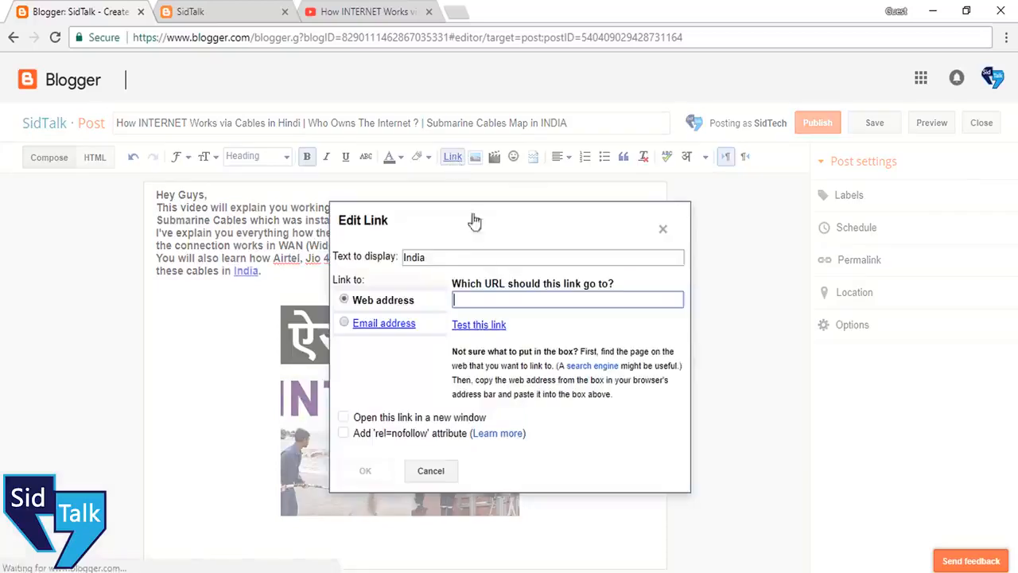
pyautogui.click(663, 230)
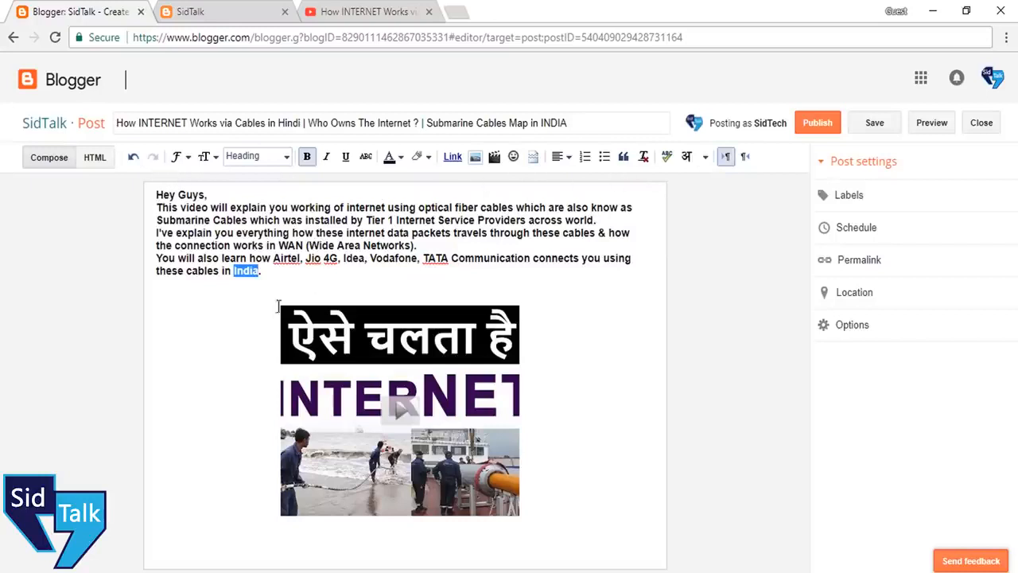
pyautogui.click(320, 288)
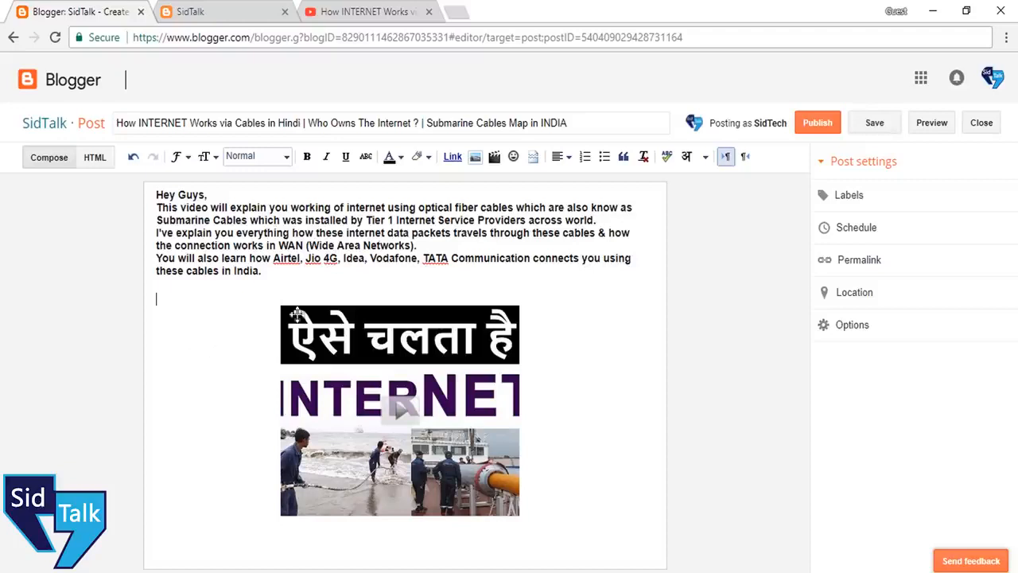
# Publish the post and dismiss the Google+ share dialog without sharing it
pyautogui.click(818, 122)
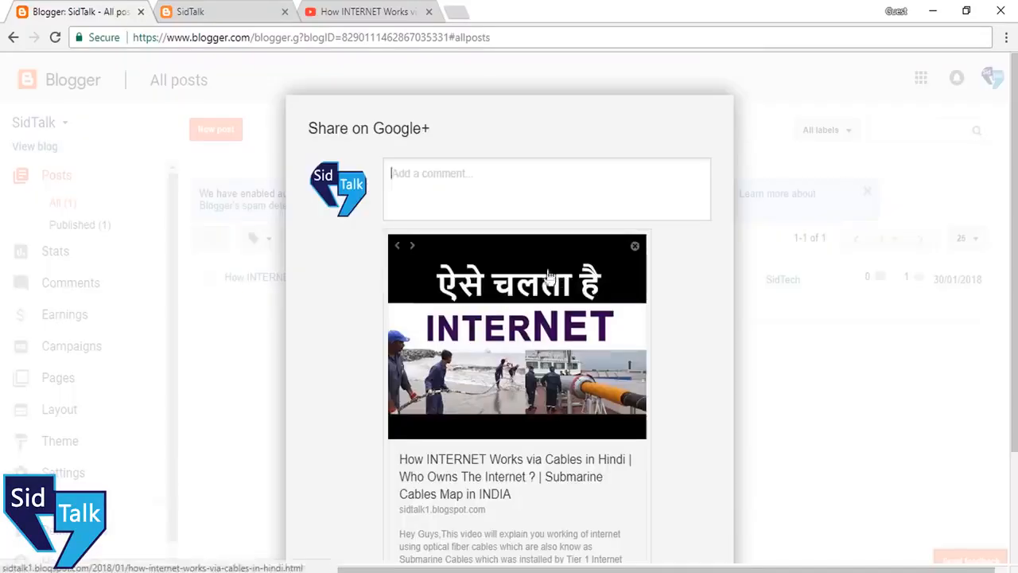
pyautogui.scroll(-2, 450, 188)
pyautogui.scroll(2, 450, 194)
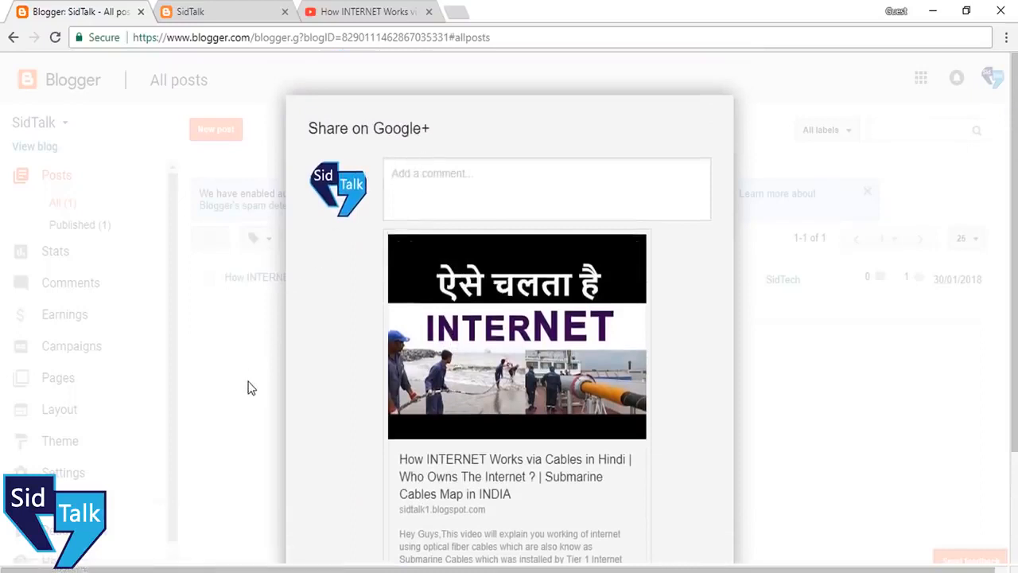
pyautogui.scroll(-2, 653, 278)
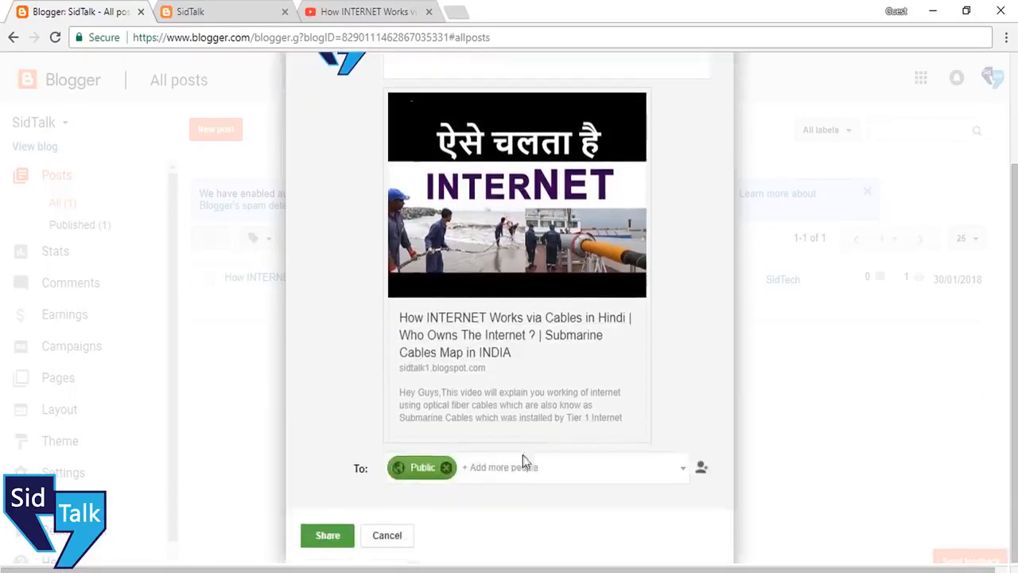
pyautogui.click(401, 540)
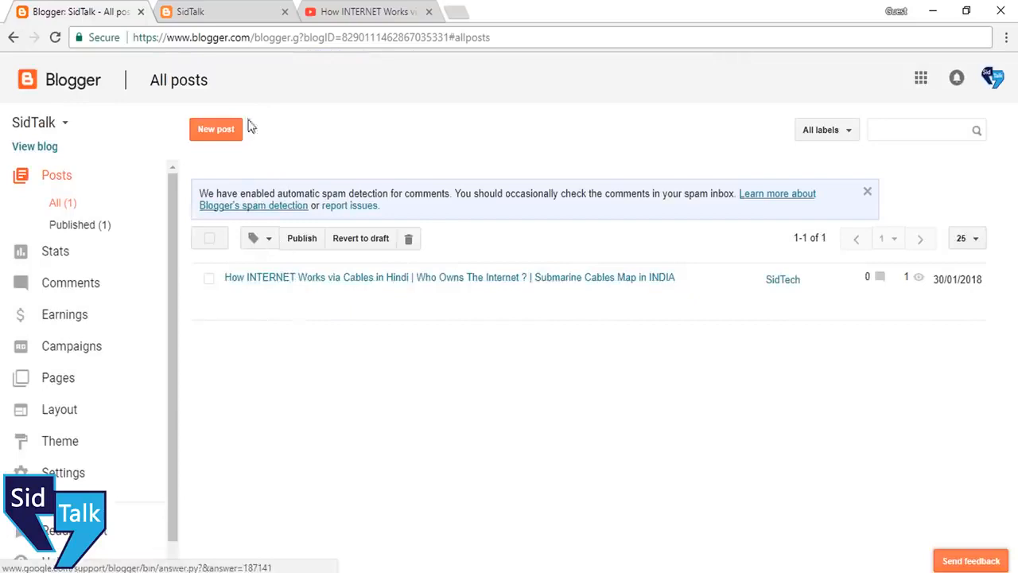
# Reload the live SidTalk blog and check the published post, briefly playing and pausing its embedded video
pyautogui.click(184, 12)
pyautogui.click(55, 36)
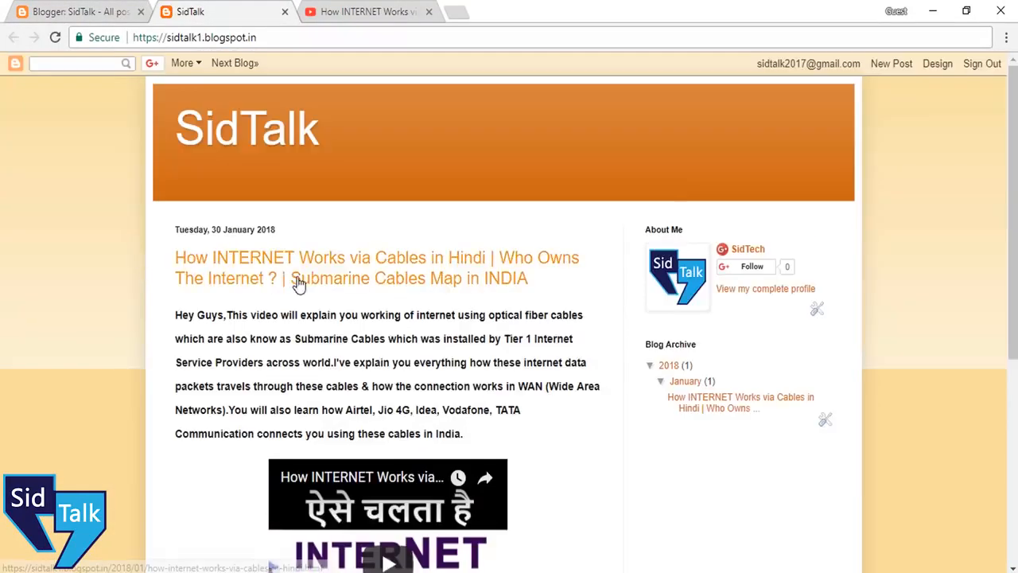
pyautogui.scroll(-3, 331, 304)
pyautogui.click(378, 389)
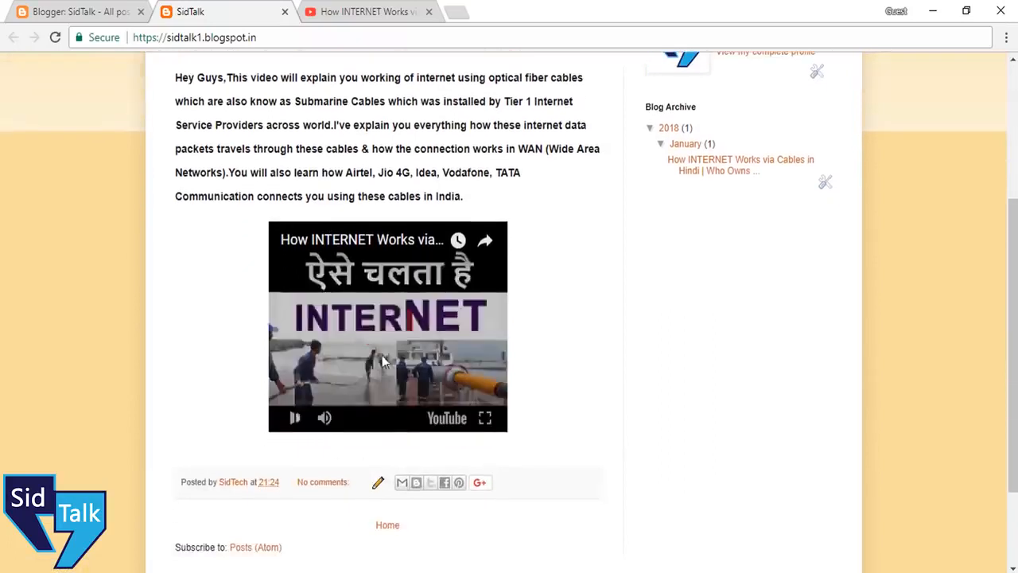
pyautogui.click(294, 419)
pyautogui.scroll(3, 557, 358)
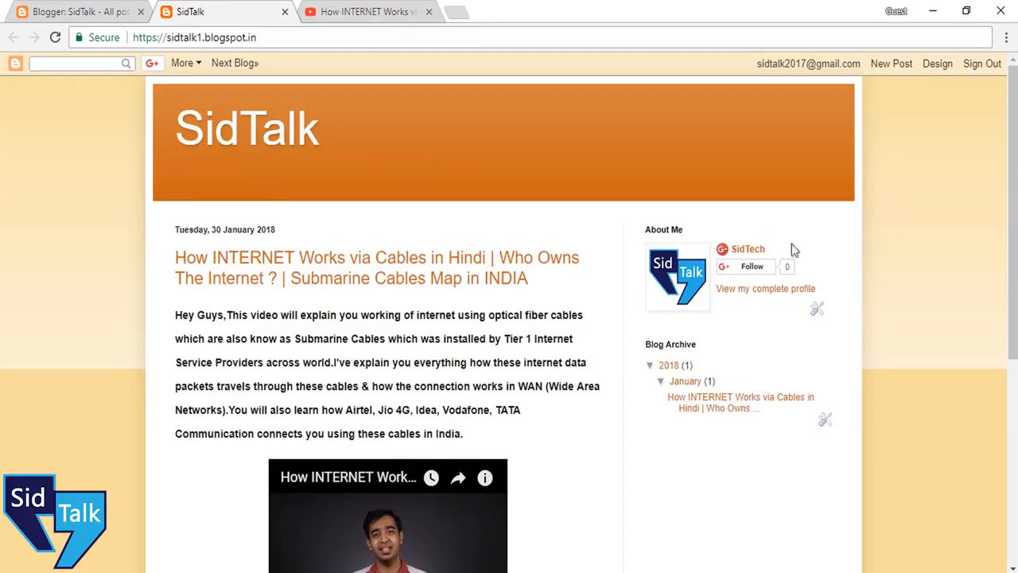
pyautogui.scroll(-5, 209, 269)
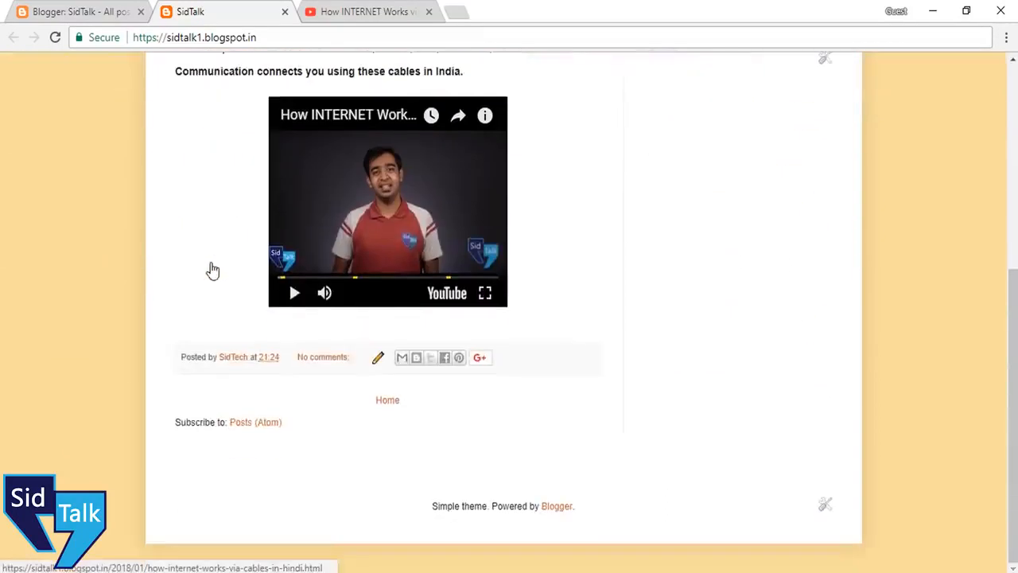
pyautogui.scroll(5, 253, 344)
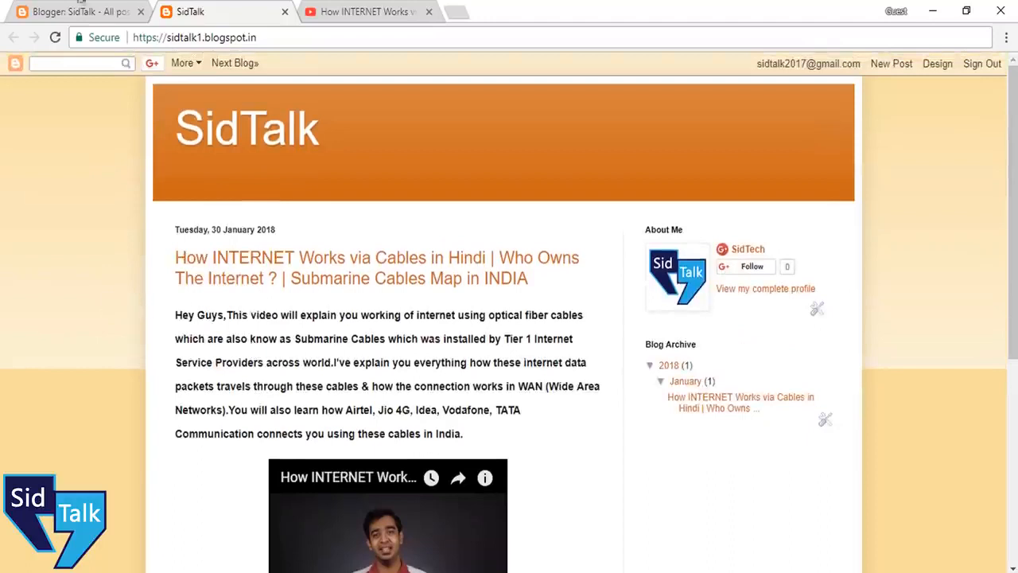
# Examine the title, description and privacy options in the blog's Basic settings, comparing the title with the live blog
pyautogui.click(81, 6)
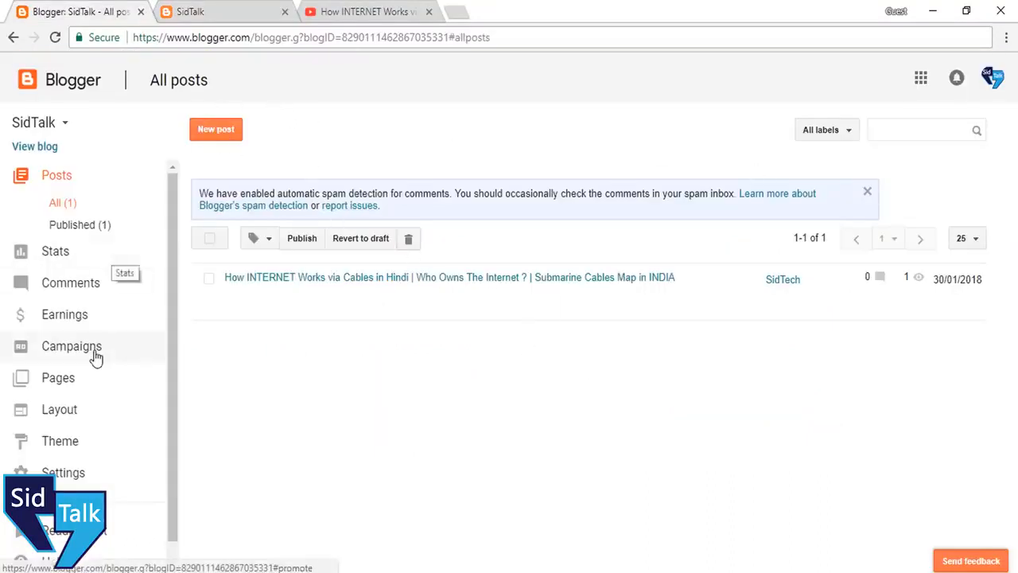
pyautogui.click(70, 474)
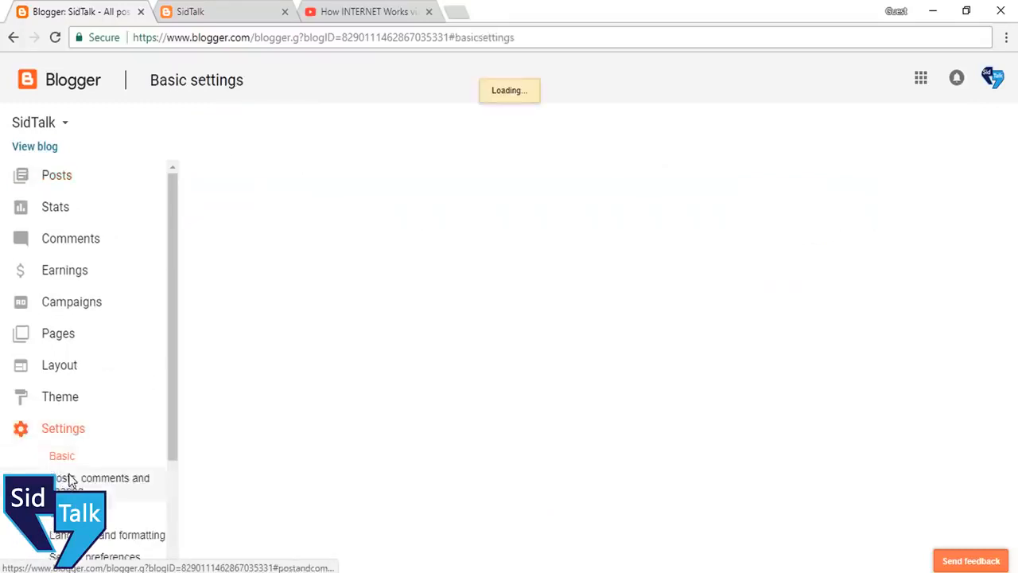
pyautogui.scroll(-3, 136, 363)
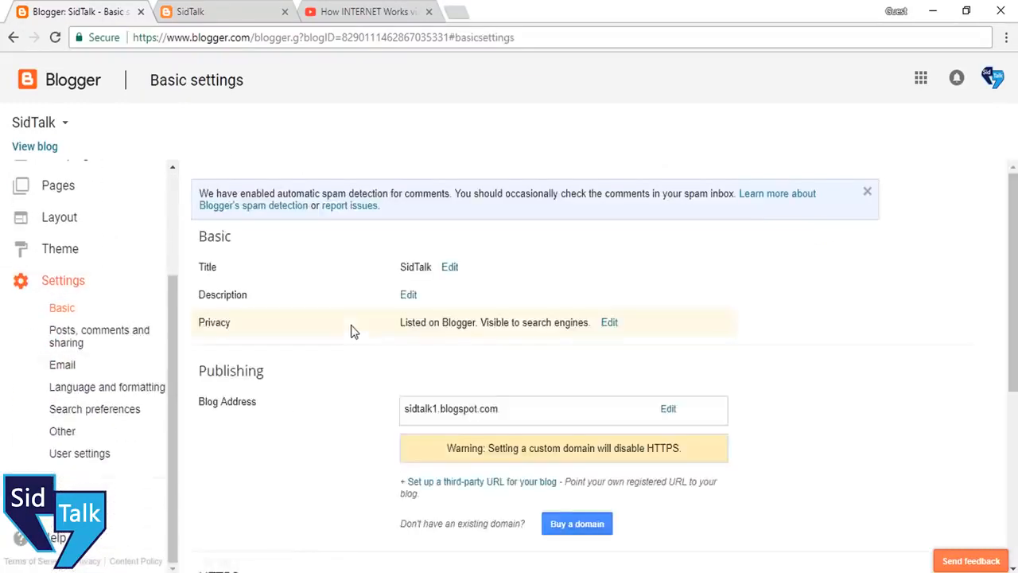
pyautogui.scroll(-1, 351, 325)
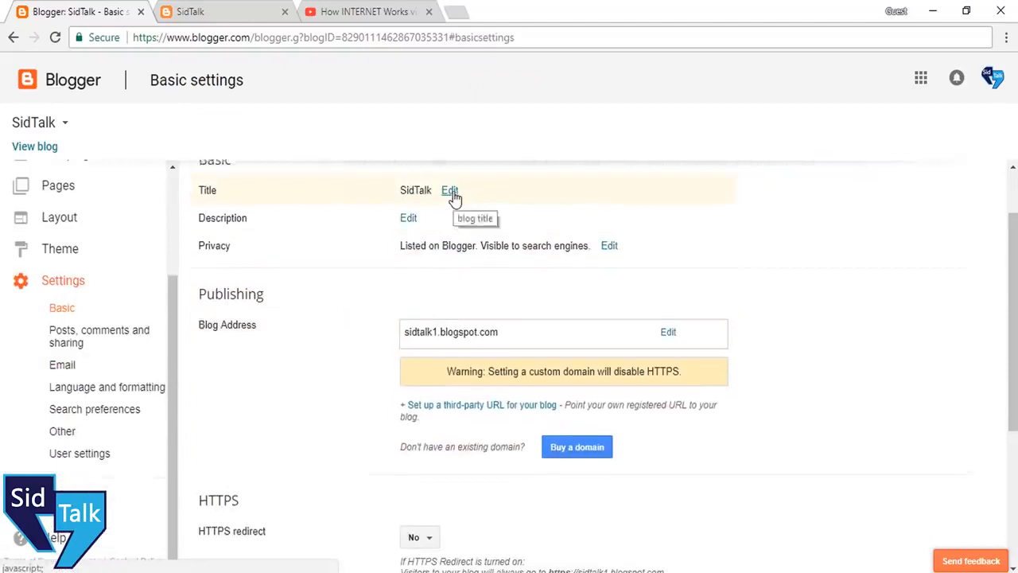
pyautogui.scroll(1, 452, 197)
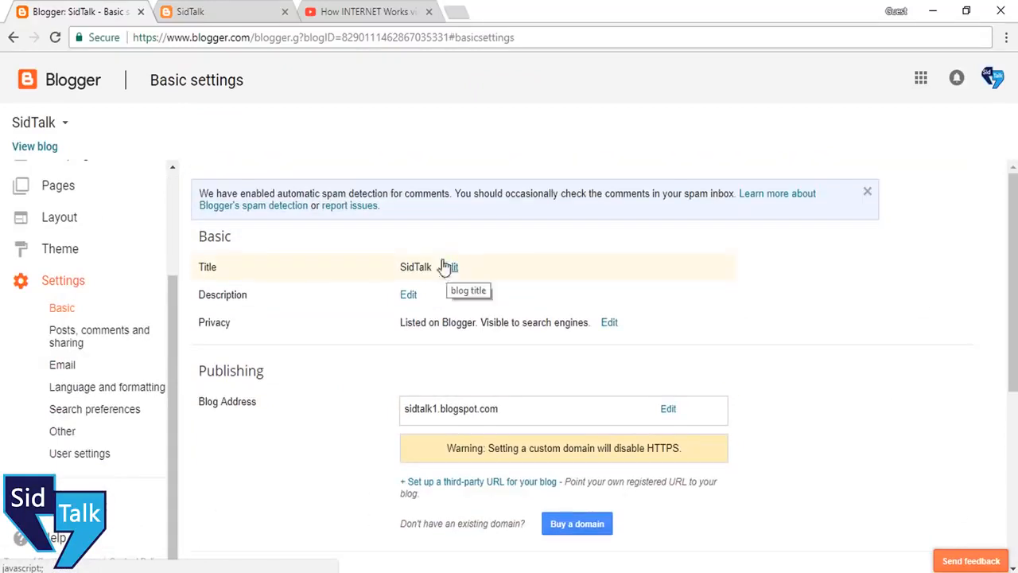
pyautogui.click(198, 13)
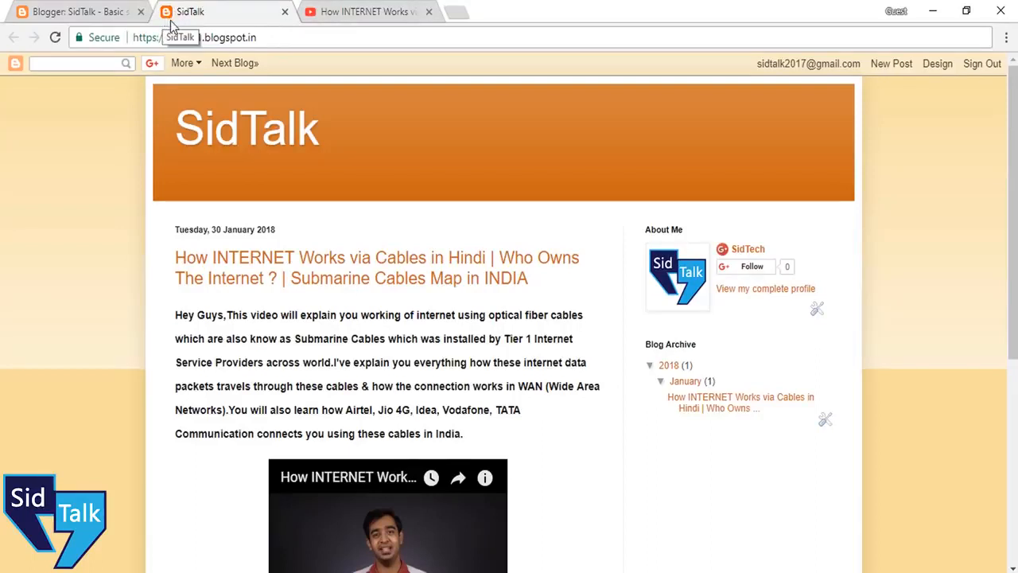
pyautogui.click(84, 11)
pyautogui.click(408, 294)
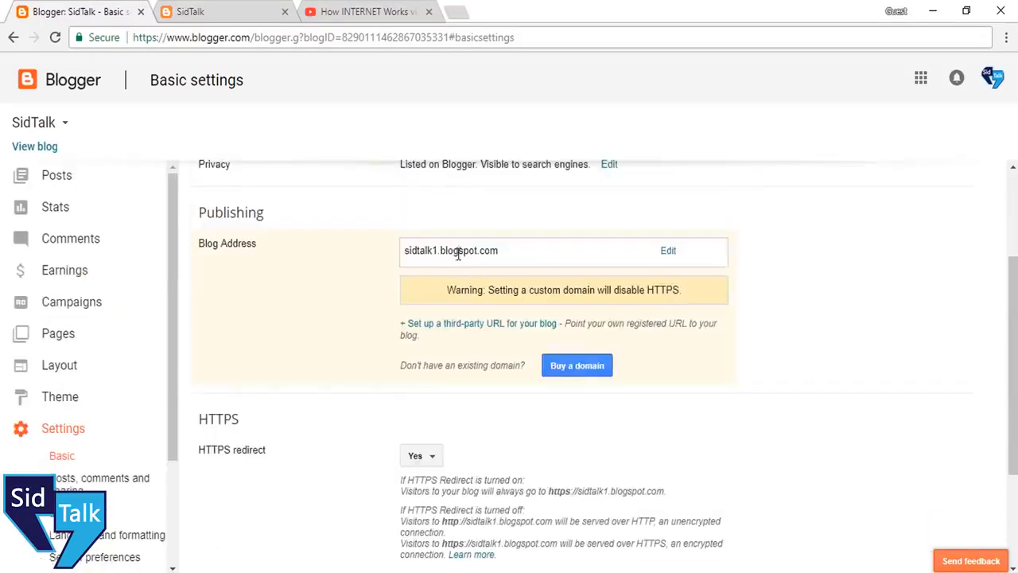
# Examine the editable blog address in the Publishing settings and cancel without changing it
pyautogui.click(666, 253)
pyautogui.moveTo(496, 248); pyautogui.dragTo(534, 248)
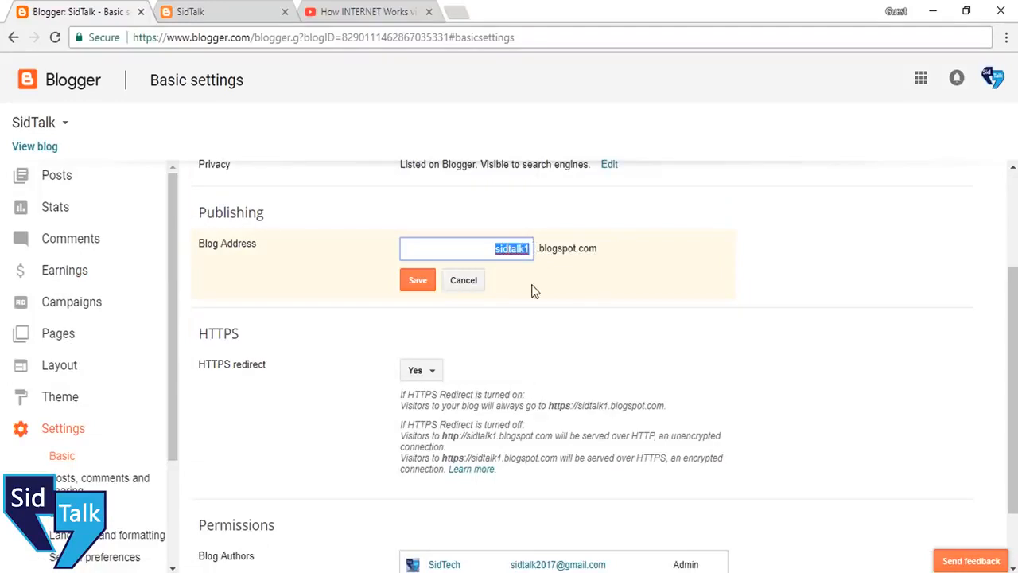
pyautogui.click(525, 285)
pyautogui.moveTo(496, 250); pyautogui.dragTo(607, 246)
pyautogui.click(572, 272)
pyautogui.click(470, 280)
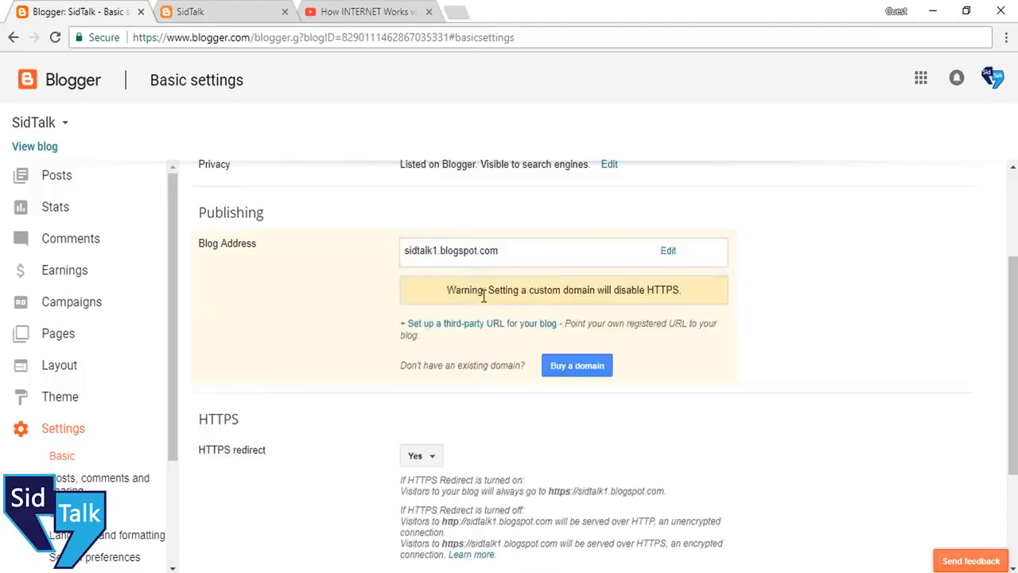
# Review the blog author permissions and check the author line and comment area of the live post
pyautogui.scroll(-2, 477, 312)
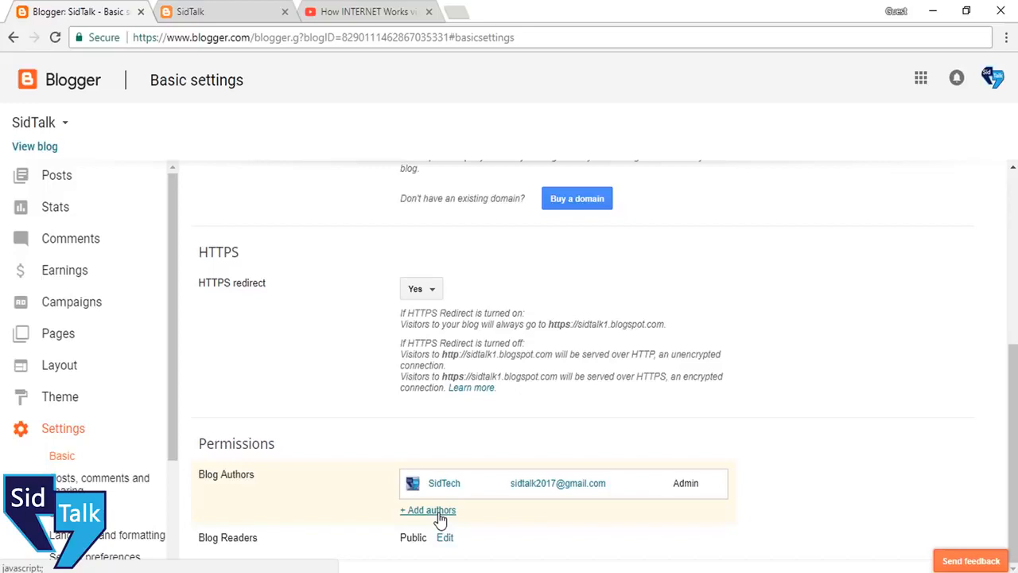
pyautogui.click(253, 8)
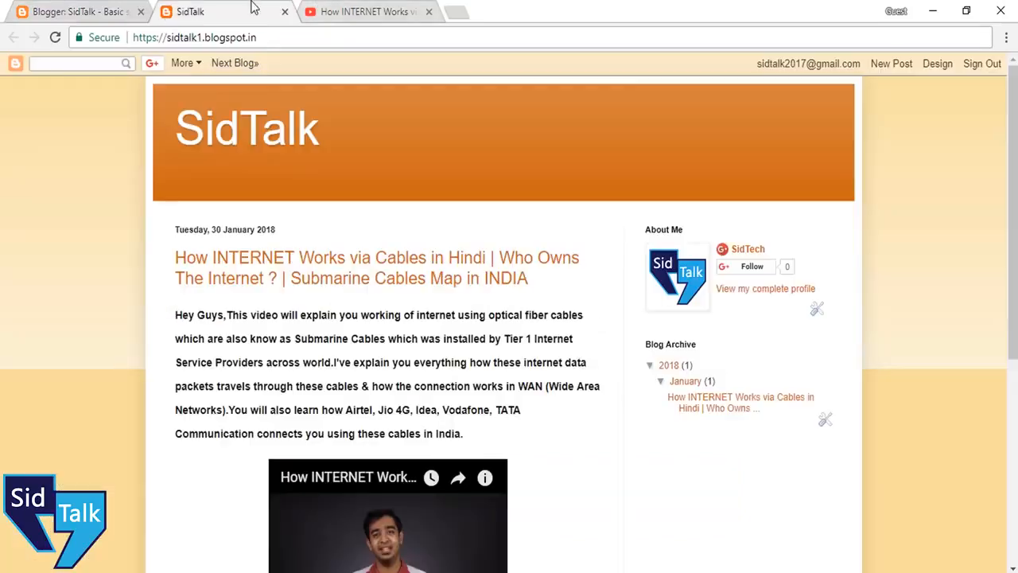
pyautogui.click(341, 277)
pyautogui.scroll(-5, 339, 311)
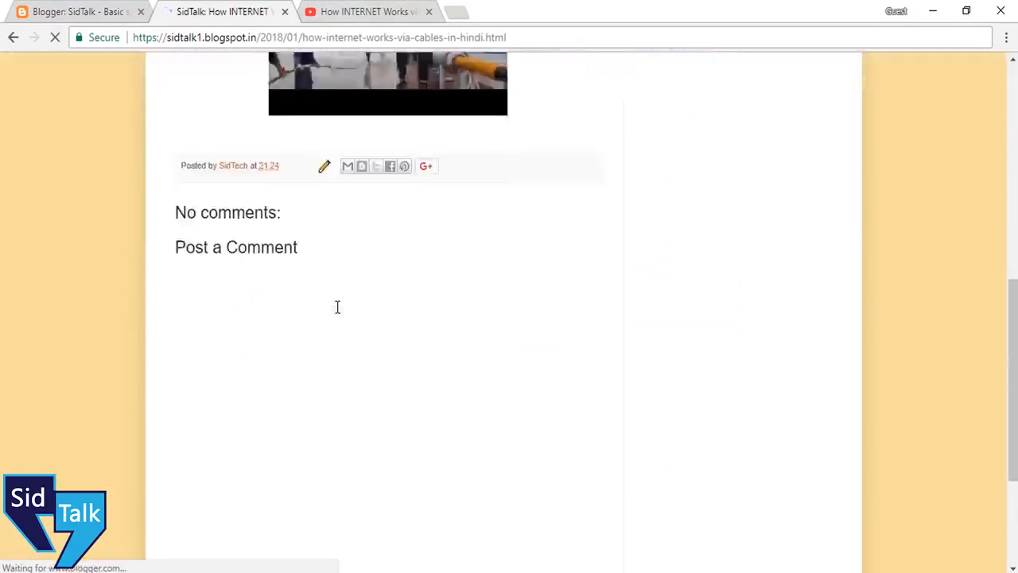
pyautogui.moveTo(179, 245); pyautogui.dragTo(289, 247)
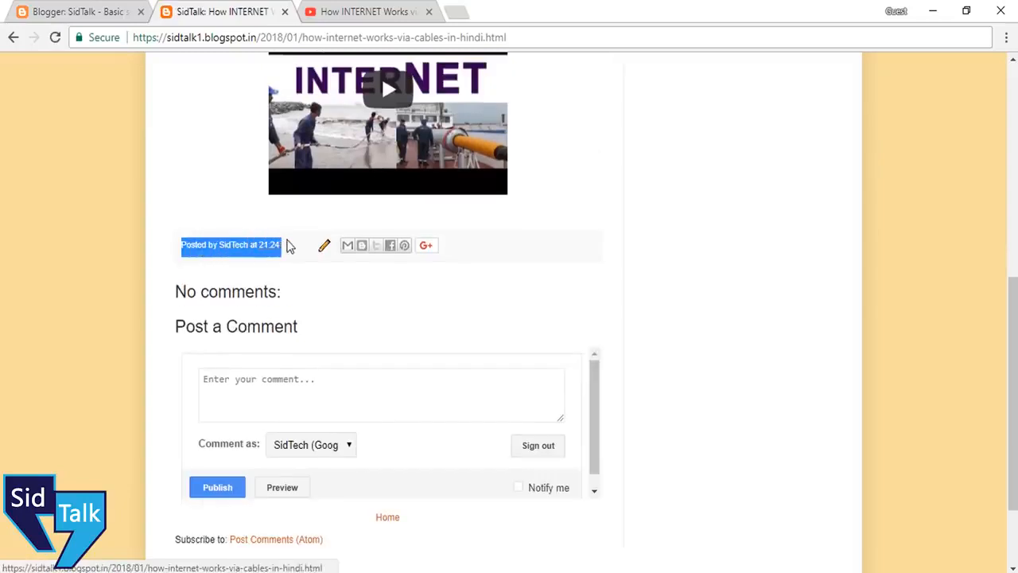
pyautogui.click(231, 269)
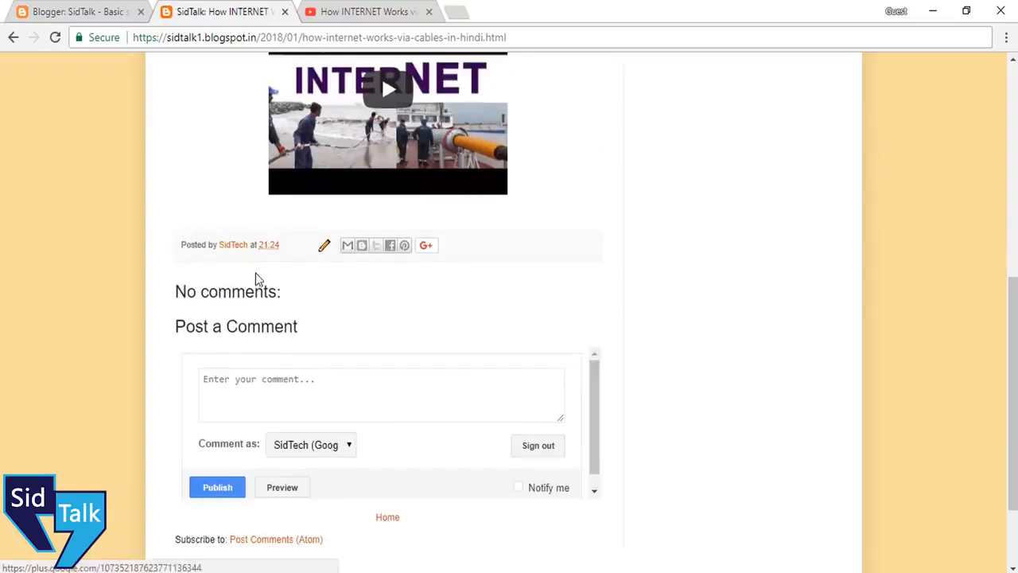
# Review the blog's Posts, comments and sharing settings, including the main page post limit and comment options
pyautogui.click(86, 13)
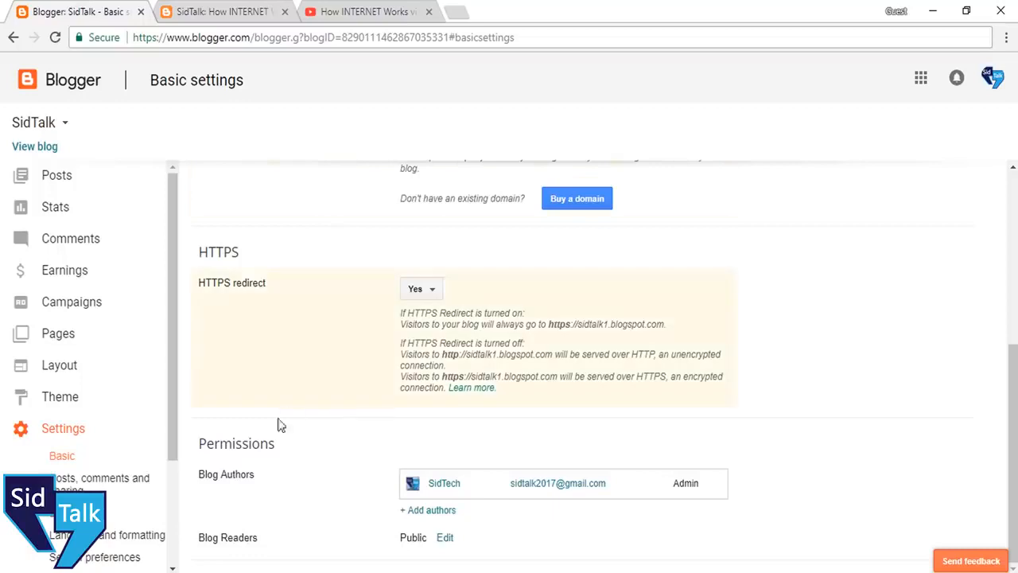
pyautogui.click(104, 478)
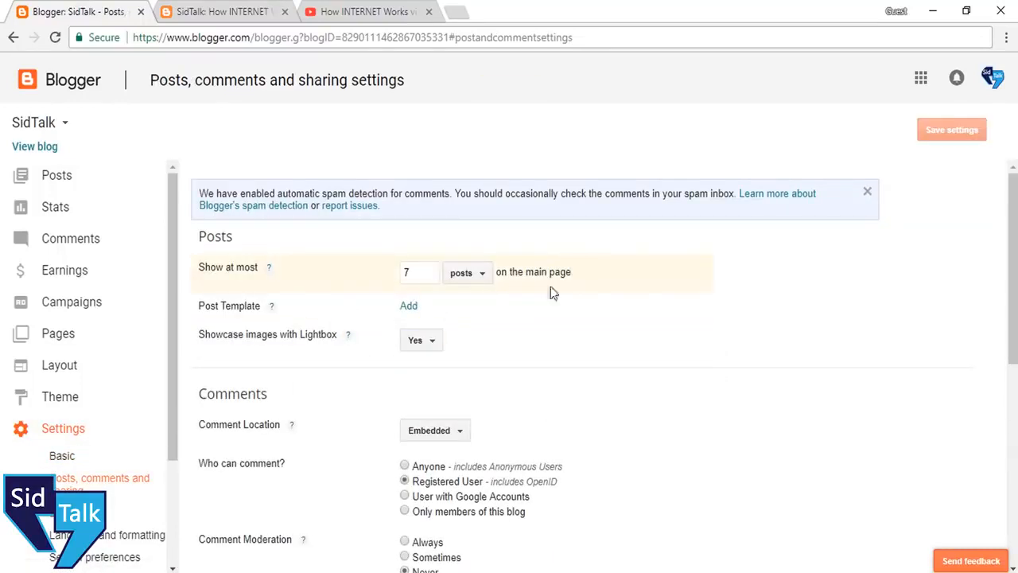
pyautogui.scroll(-3, 546, 276)
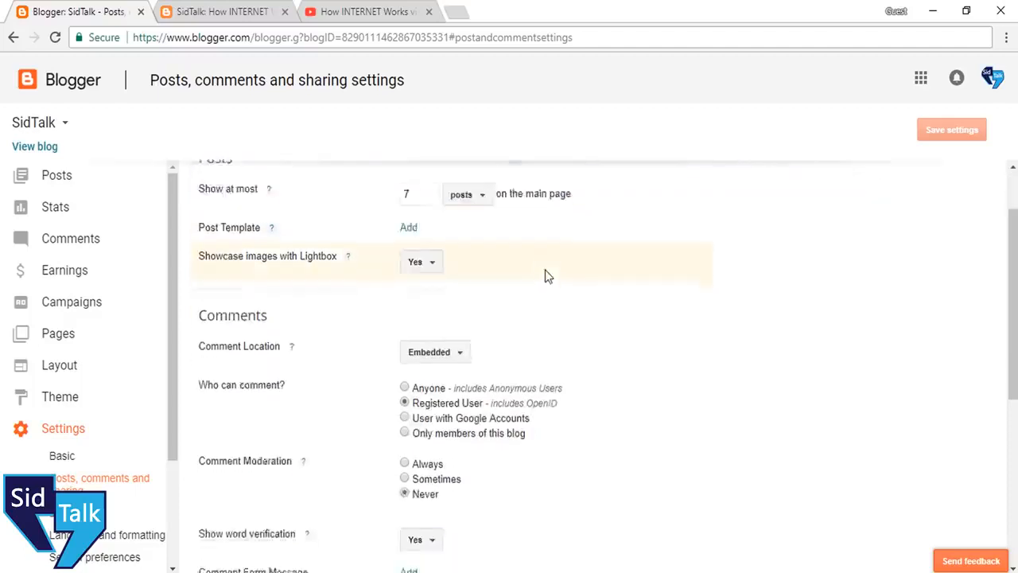
pyautogui.scroll(-1, 127, 445)
# Look through the Language and formatting settings and the Other settings of the blog
pyautogui.click(128, 455)
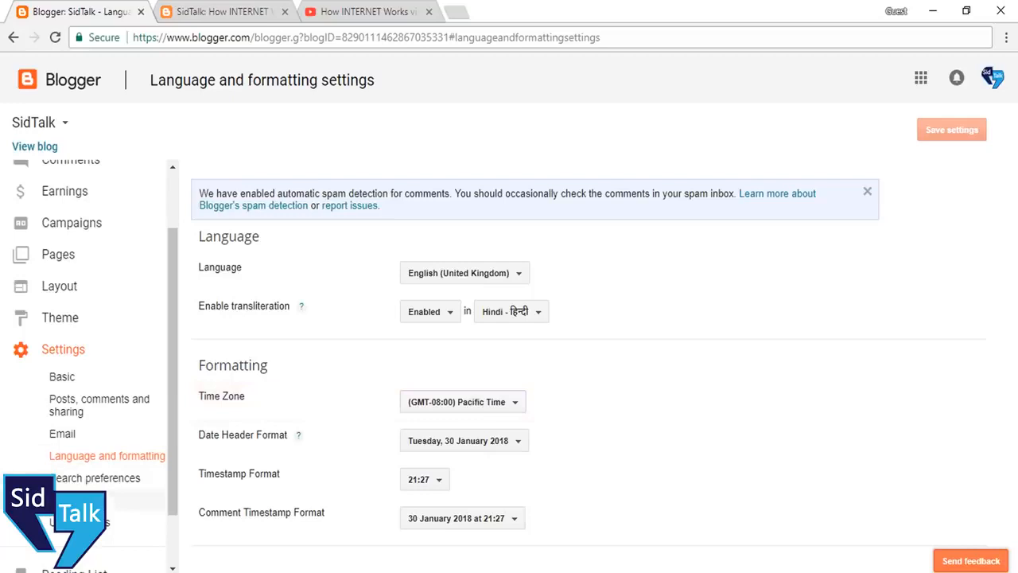
pyautogui.click(62, 500)
pyautogui.scroll(-3, 269, 415)
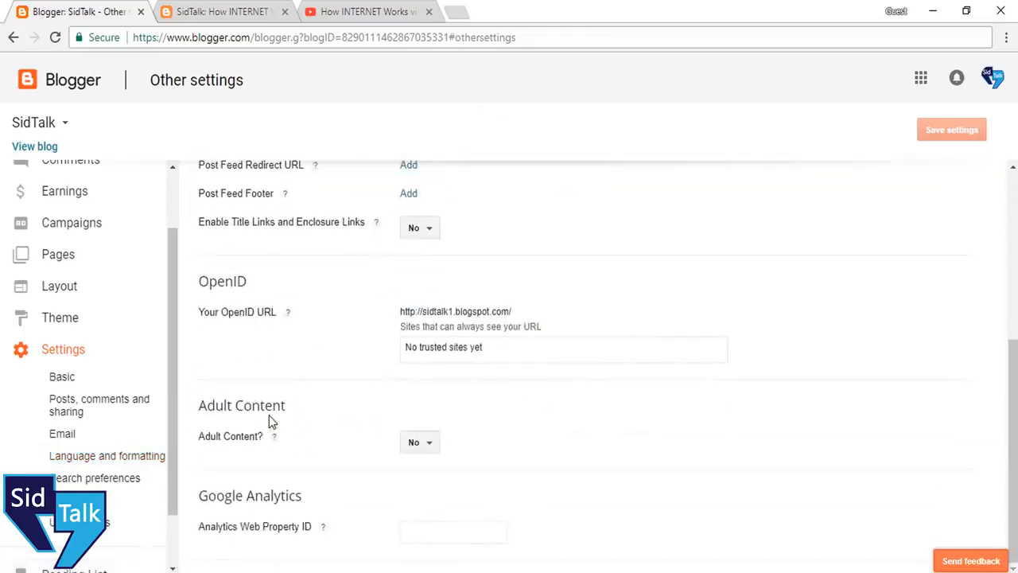
pyautogui.scroll(3, 269, 415)
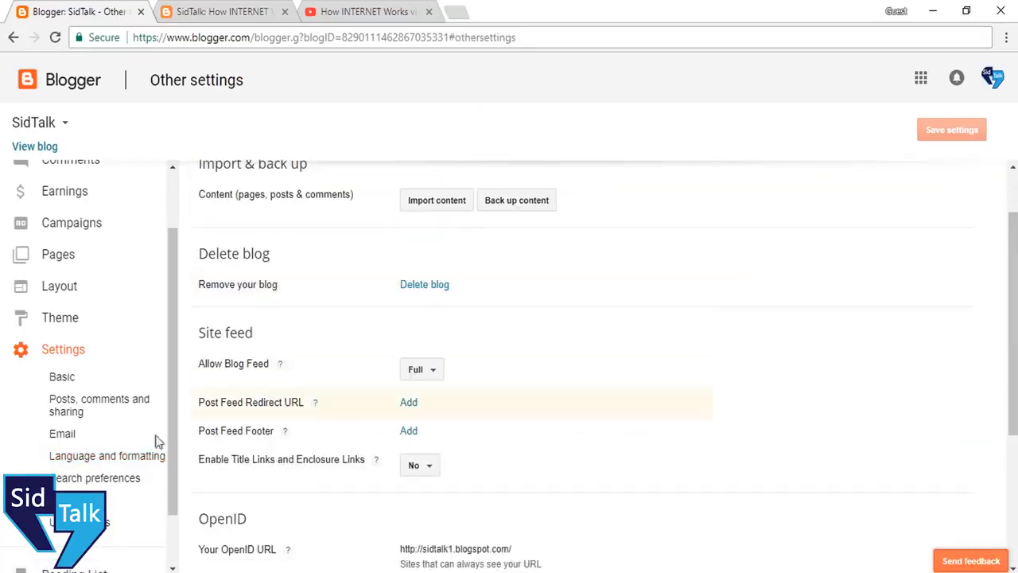
pyautogui.scroll(-1, 91, 399)
pyautogui.scroll(2, 91, 405)
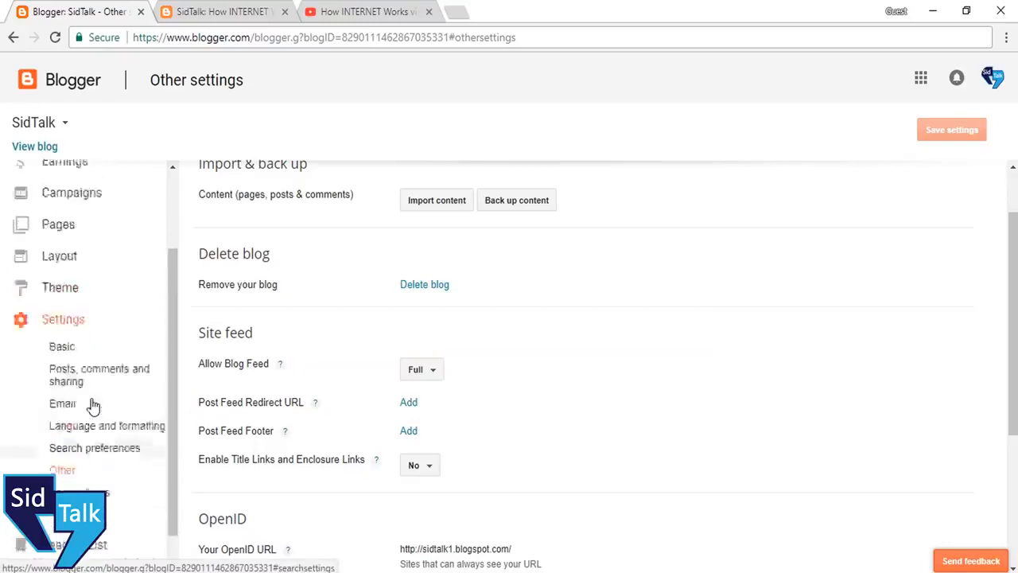
pyautogui.scroll(-2, 138, 450)
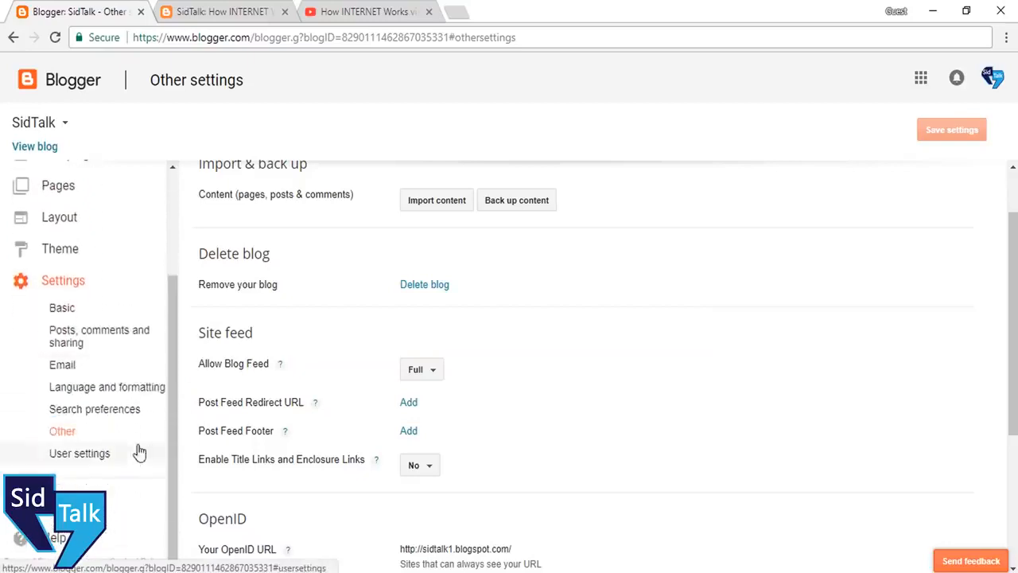
pyautogui.scroll(2, 79, 455)
pyautogui.scroll(1, 79, 458)
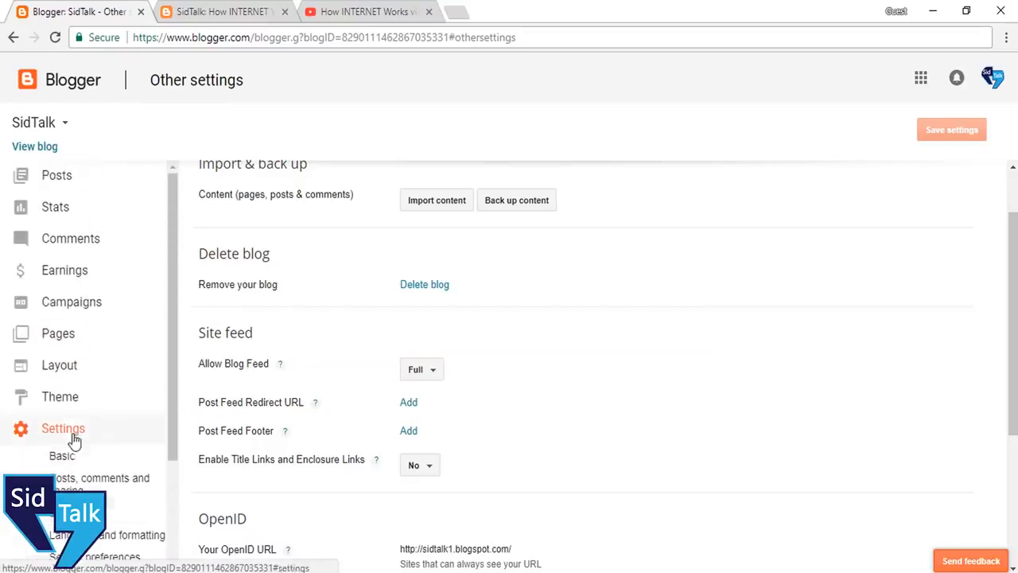
# View the current theme's desktop and mobile previews and compare them with the live post page
pyautogui.click(68, 403)
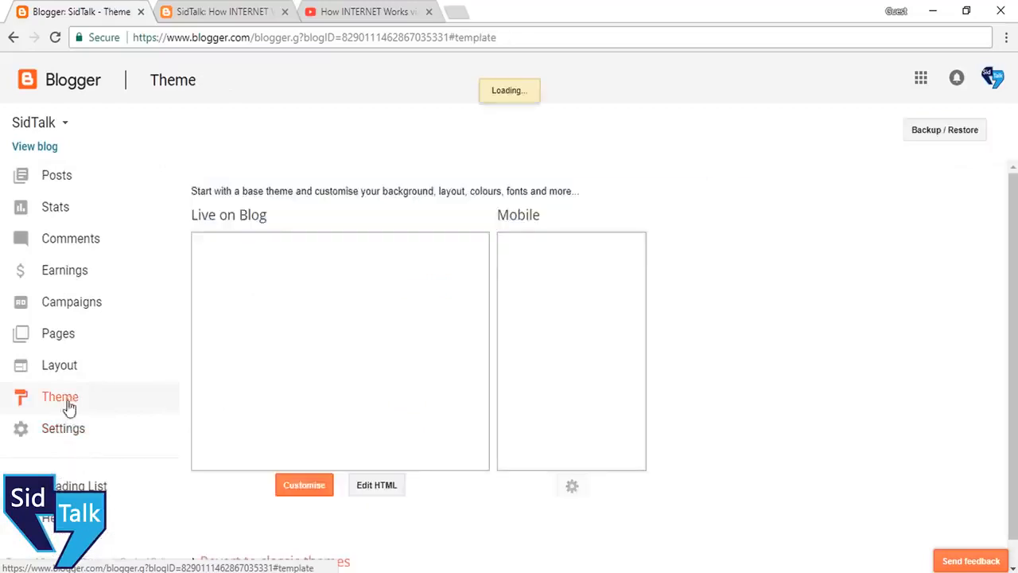
pyautogui.scroll(-1, 685, 238)
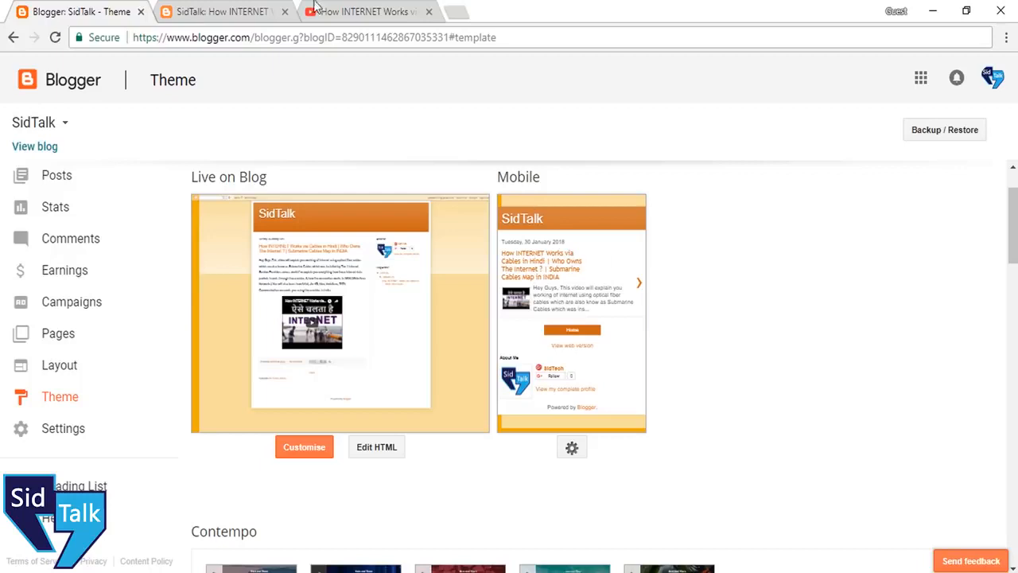
pyautogui.click(231, 11)
pyautogui.scroll(5, 661, 230)
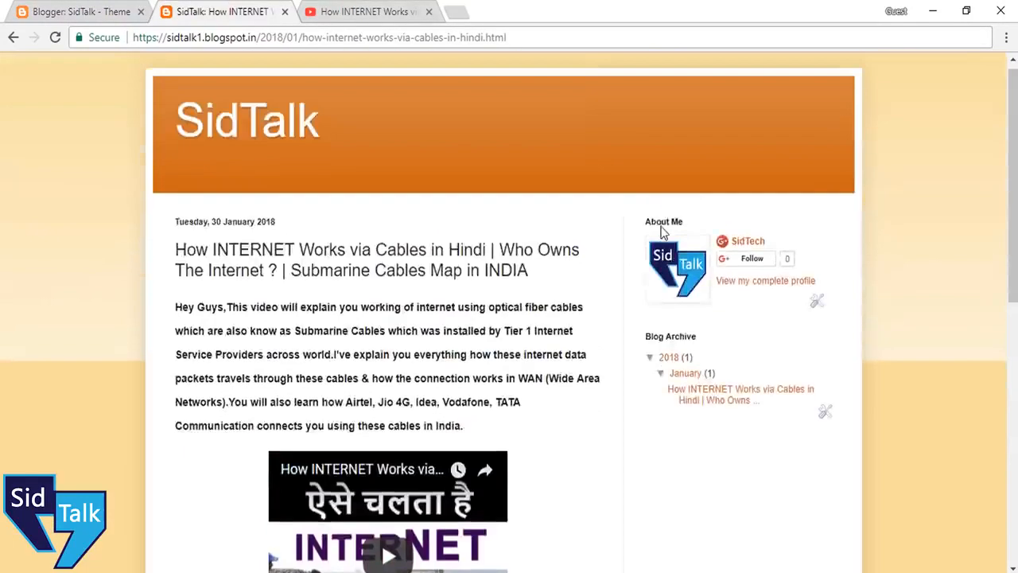
# Preview the red theme in the Simple collection on the Theme page and apply it to the blog
pyautogui.click(79, 11)
pyautogui.scroll(-2, 495, 315)
pyautogui.scroll(1, 494, 314)
pyautogui.scroll(-3, 478, 318)
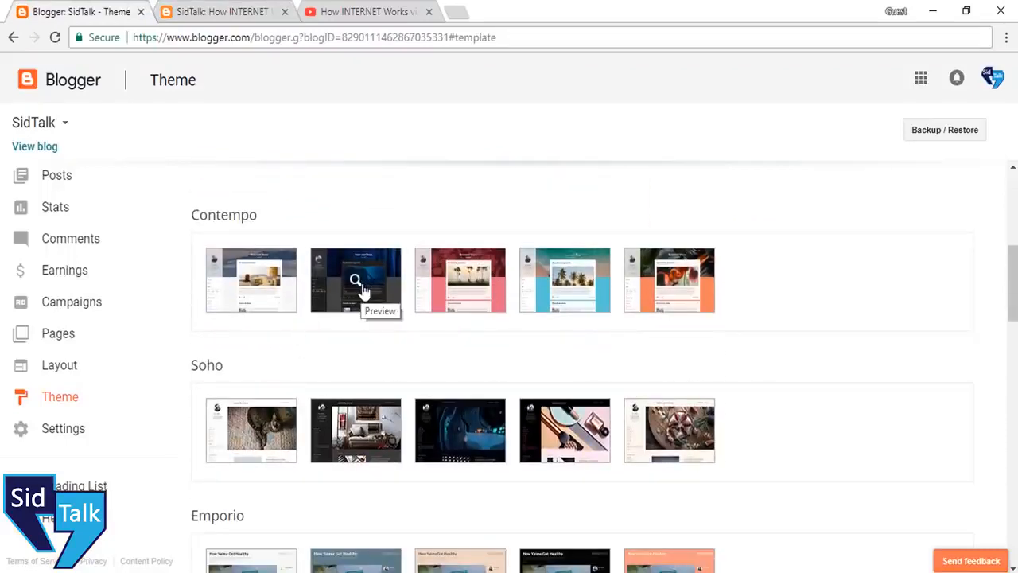
pyautogui.scroll(-3, 375, 291)
pyautogui.scroll(-4, 610, 263)
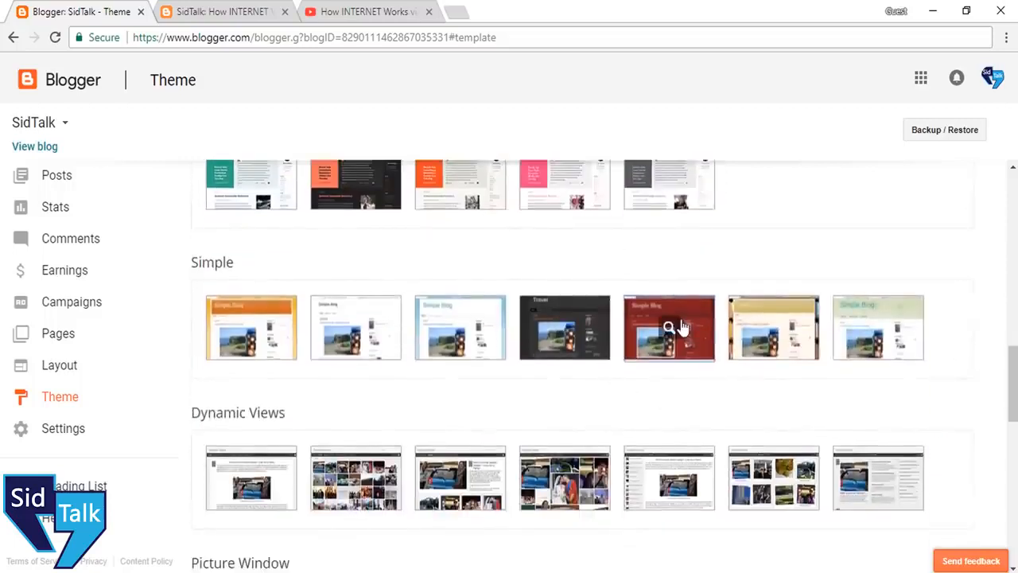
pyautogui.click(681, 328)
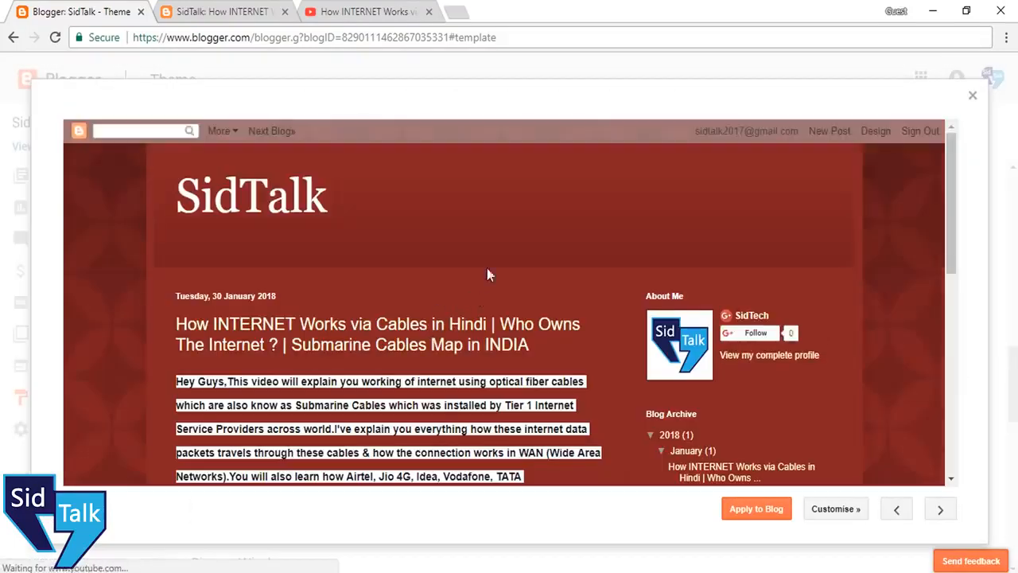
pyautogui.scroll(-5, 485, 255)
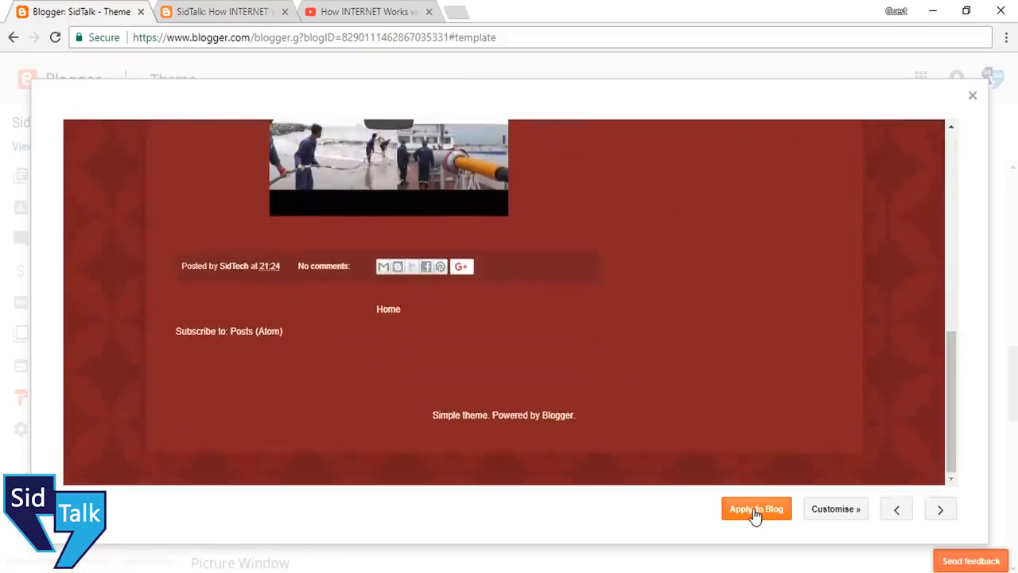
pyautogui.click(754, 511)
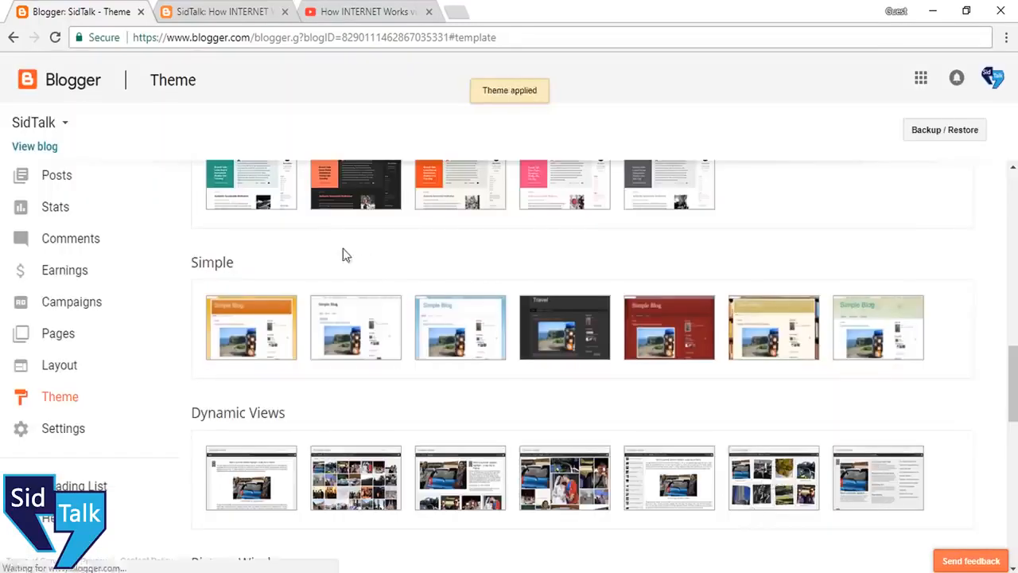
# Reload the live post to check the applied red theme, and compare it with the desktop and mobile previews on the Theme page
pyautogui.click(221, 12)
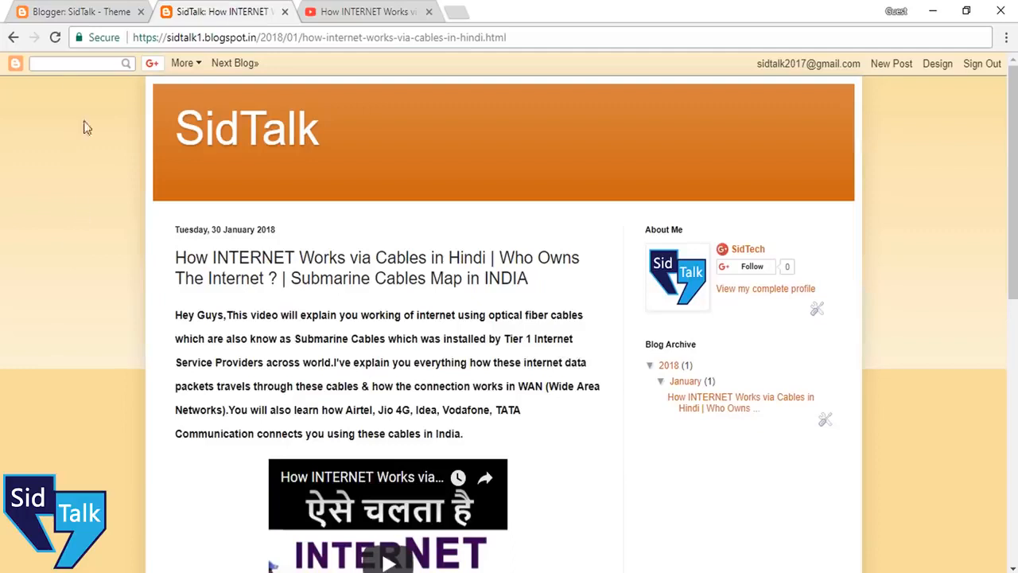
pyautogui.click(55, 37)
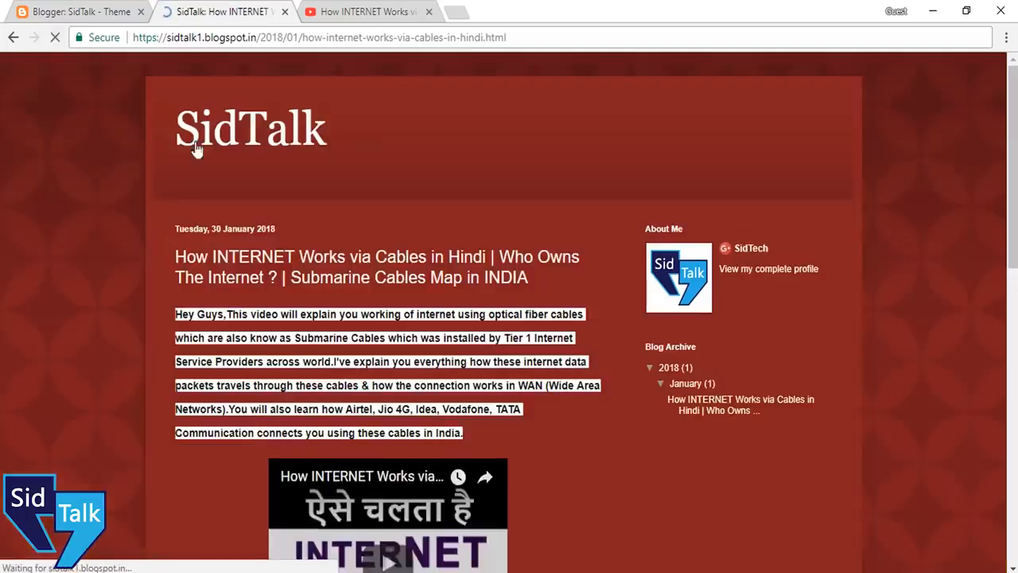
pyautogui.click(88, 11)
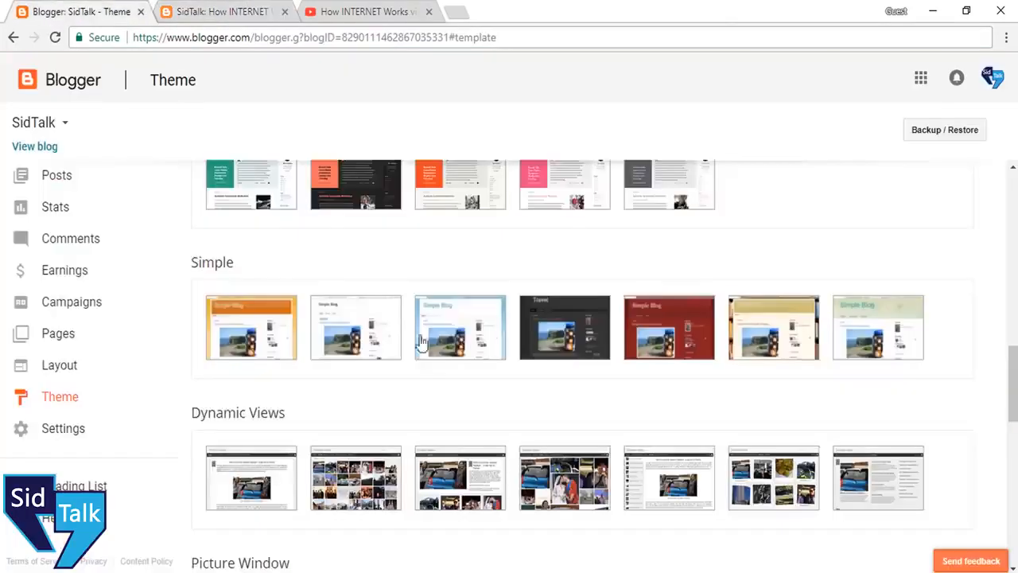
pyautogui.scroll(-5, 450, 438)
pyautogui.scroll(15, 450, 437)
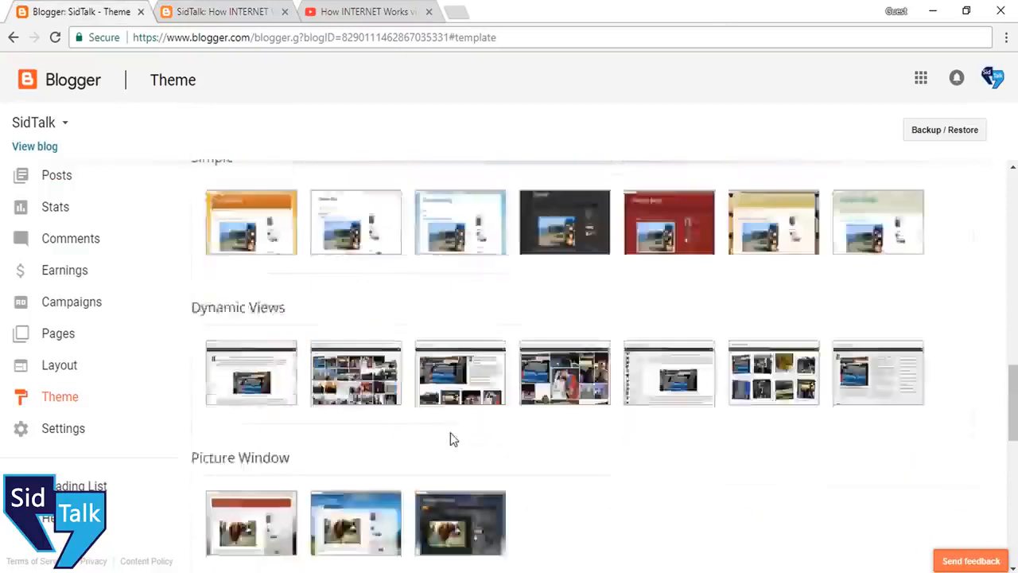
pyautogui.scroll(3, 450, 438)
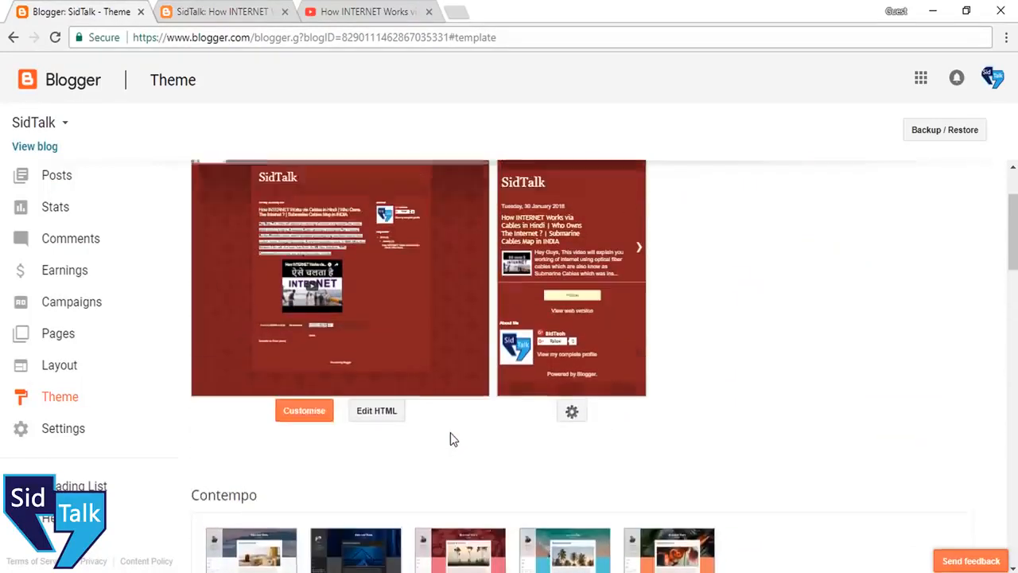
# Open the Theme Designer, preview the Mosaic and Sidebar variants of Dynamic Views, and browse the further theme collections
pyautogui.click(311, 527)
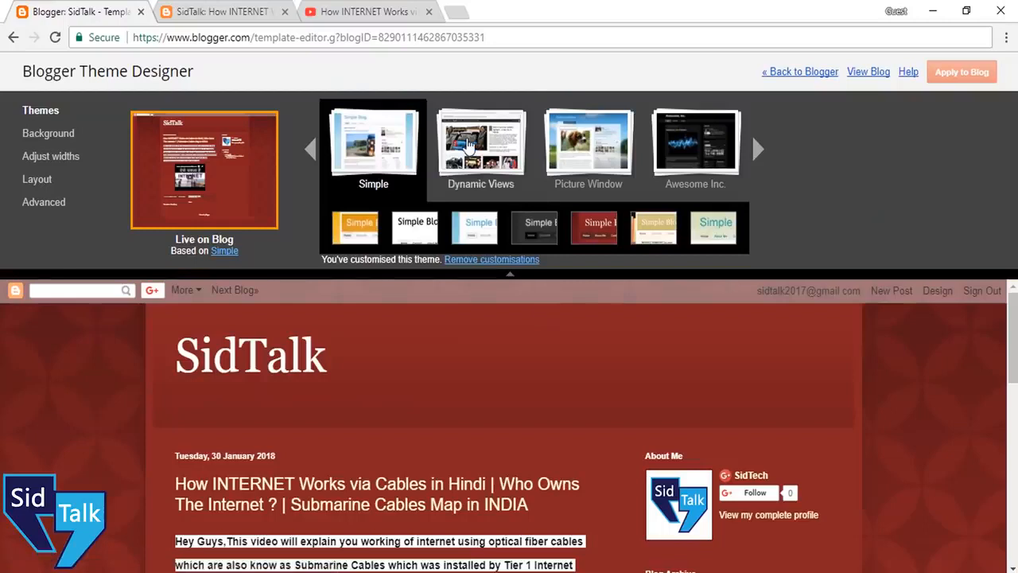
pyautogui.click(481, 151)
pyautogui.click(476, 233)
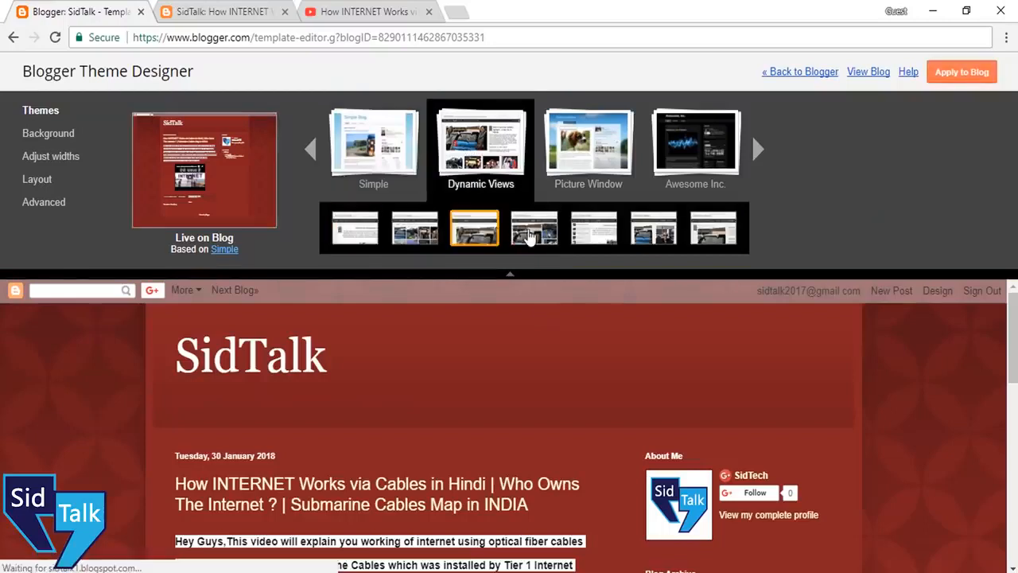
pyautogui.click(531, 234)
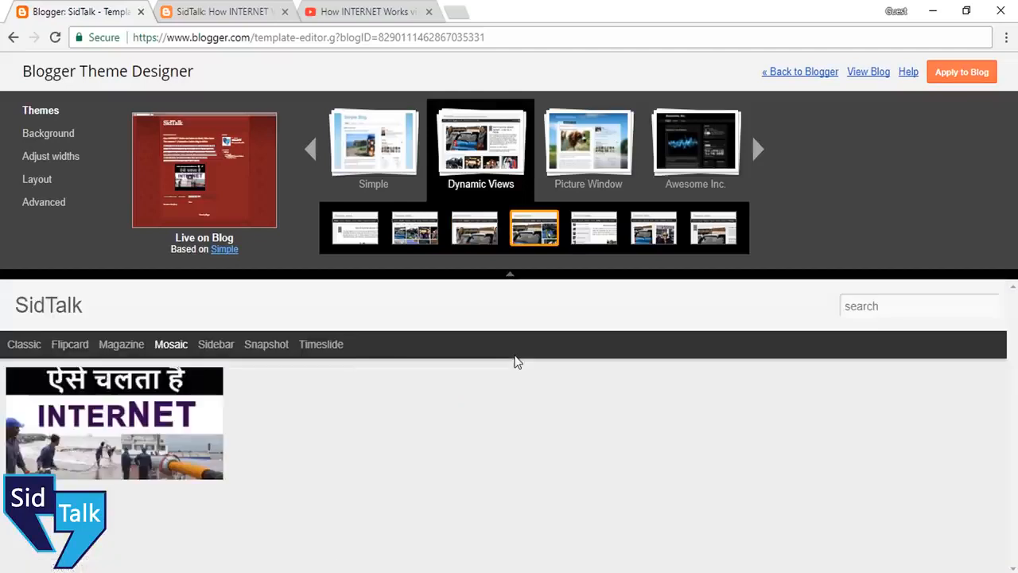
pyautogui.click(609, 230)
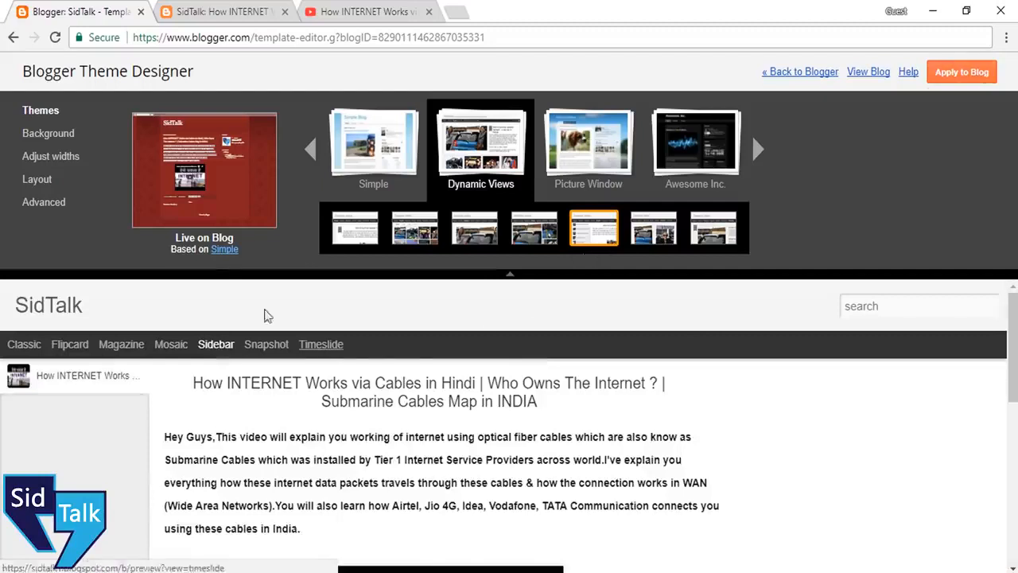
pyautogui.click(757, 151)
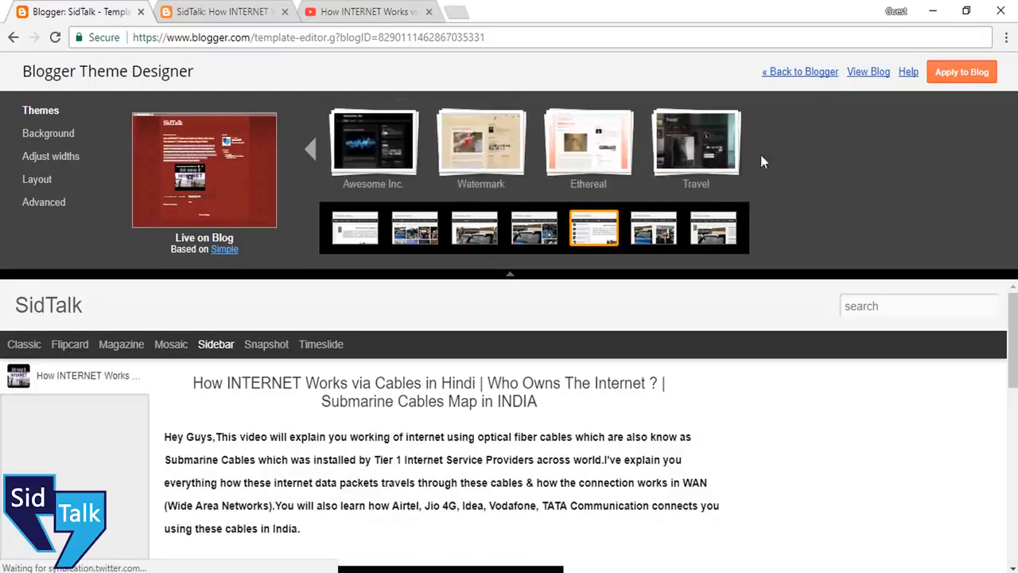
# Leave the Theme Designer without applying anything and view the current theme's HTML code
pyautogui.click(13, 37)
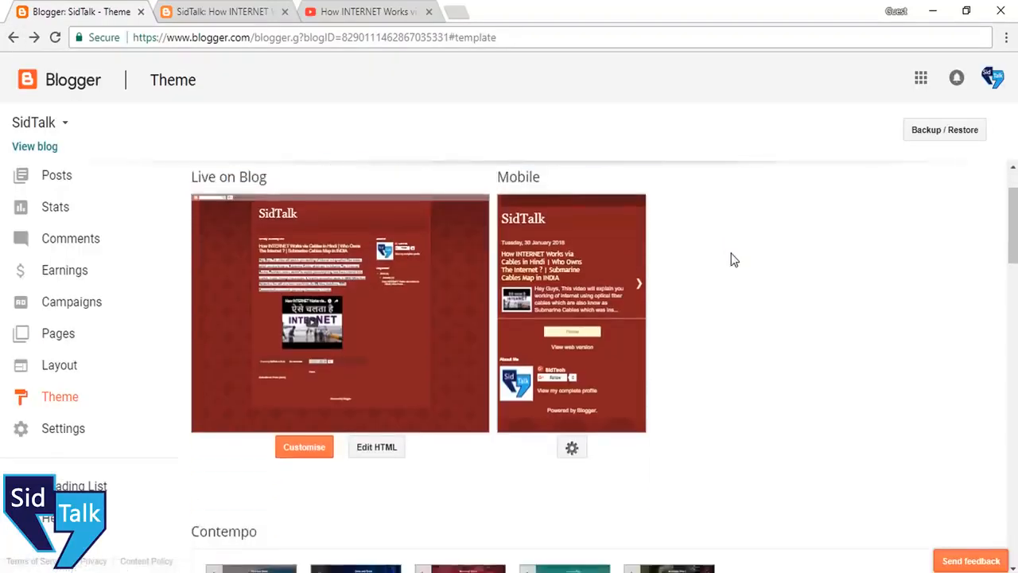
pyautogui.click(384, 454)
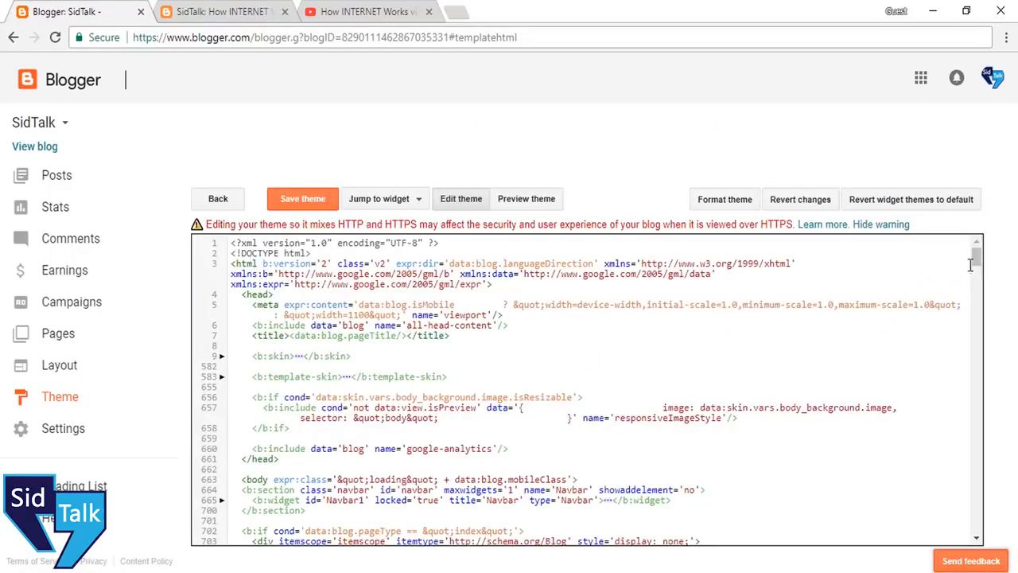
pyautogui.moveTo(978, 267)
pyautogui.mouseDown()
pyautogui.moveTo(977, 521)
pyautogui.moveTo(977, 254)
pyautogui.mouseUp()
# Search Google for "blogger themes free", browse the Gooyaabi Templates site and open the Sora Home template page
pyautogui.click(460, 14)
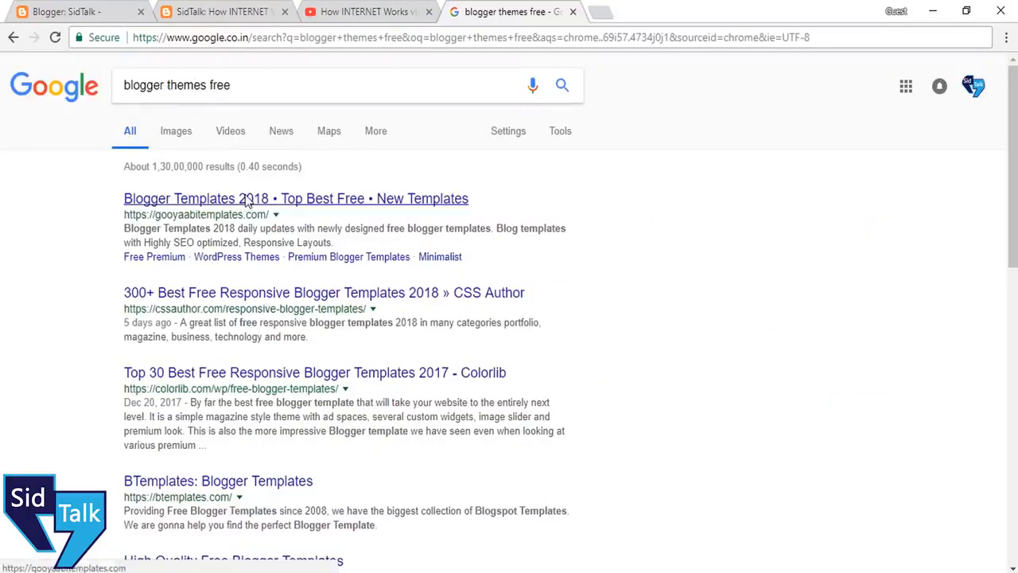
pyautogui.click(247, 201)
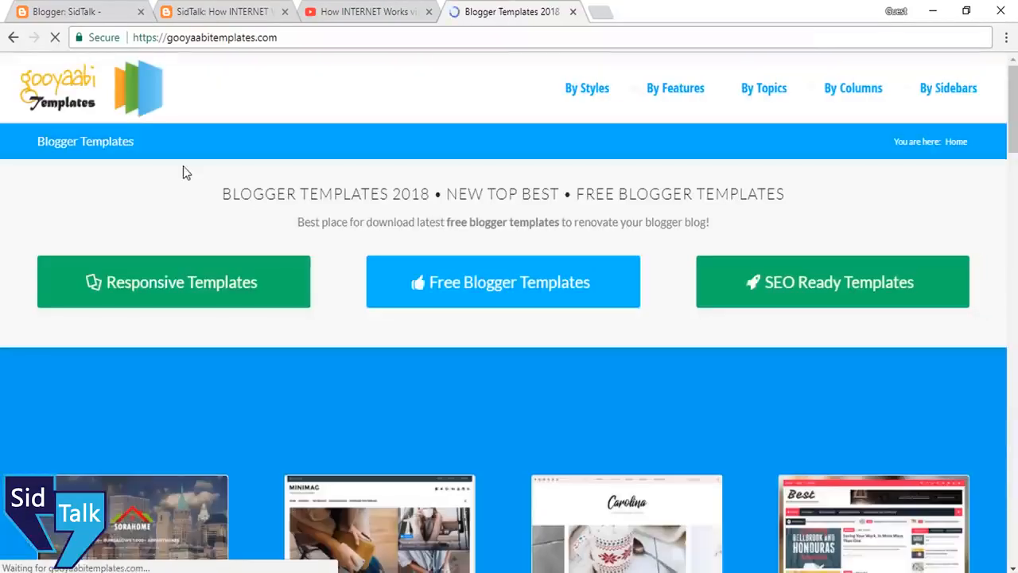
pyautogui.scroll(-3, 183, 166)
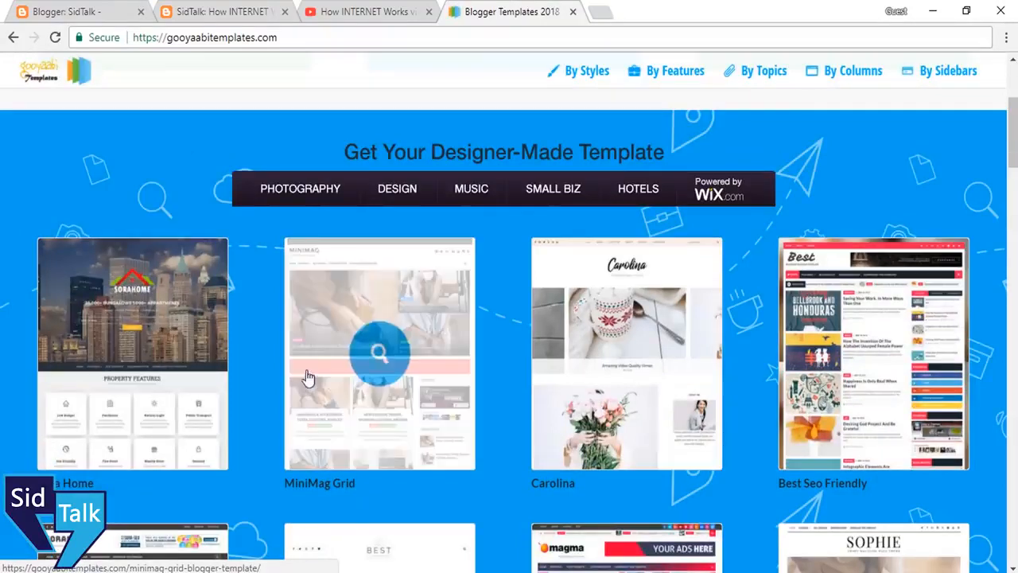
pyautogui.scroll(-1, 161, 281)
pyautogui.click(161, 281)
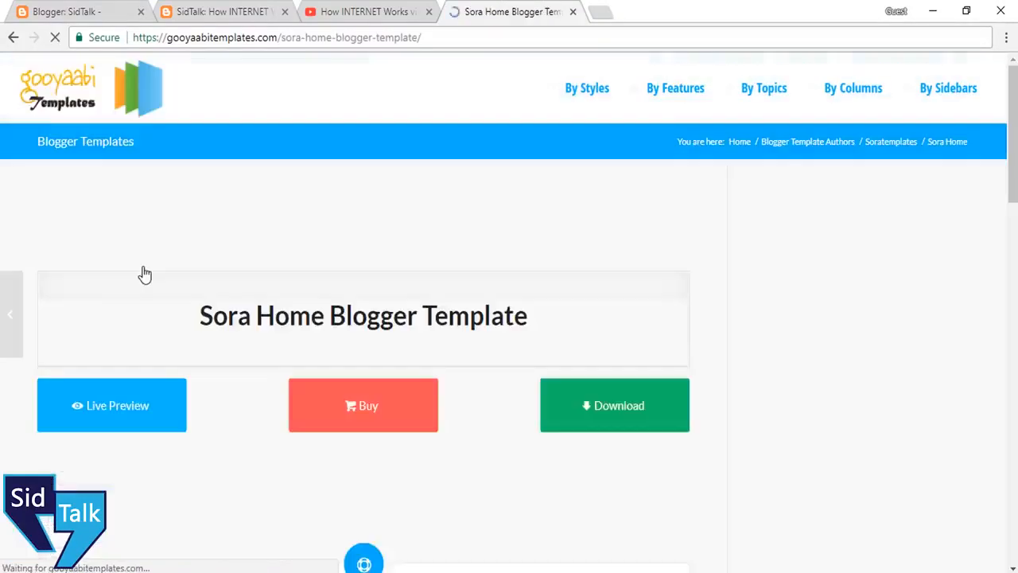
# Review the Sora Home template's preview image and download the template archive
pyautogui.scroll(-4, 239, 251)
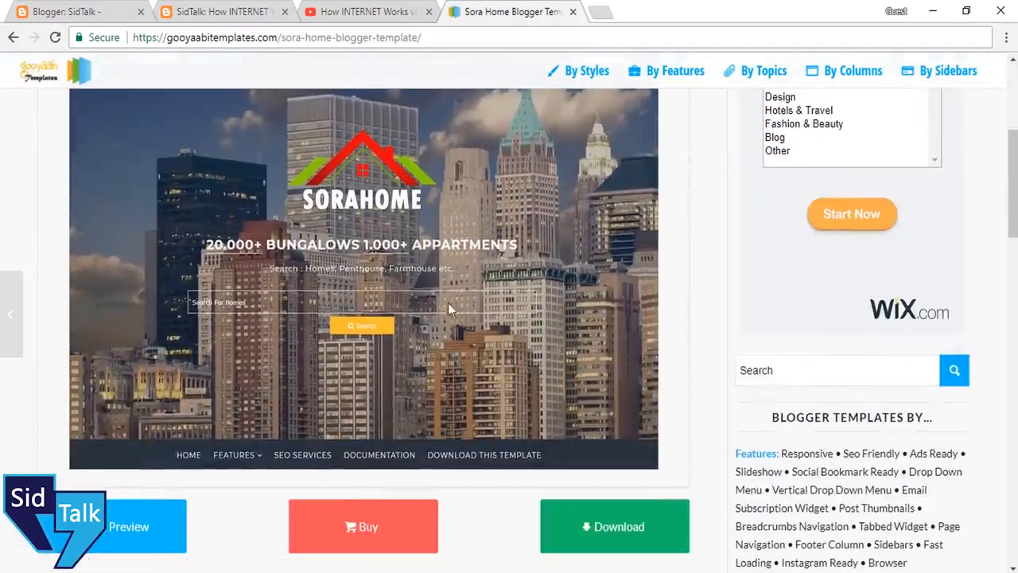
pyautogui.scroll(-2, 477, 319)
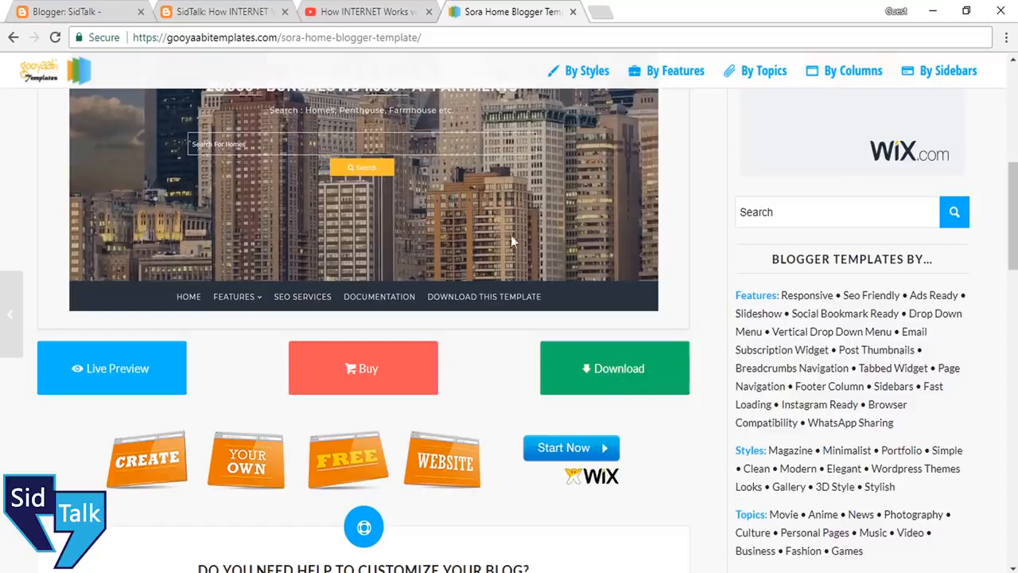
pyautogui.click(614, 389)
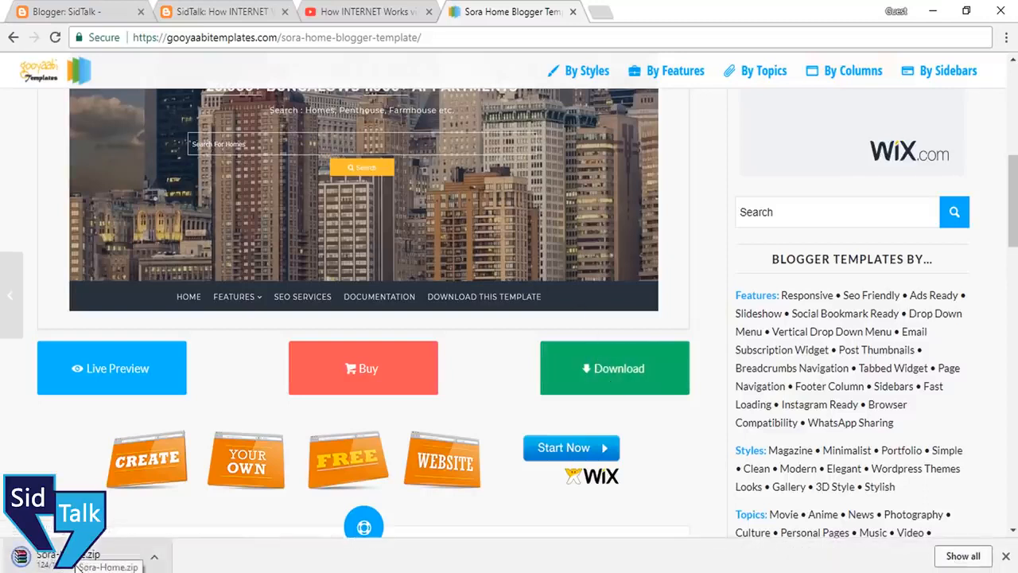
# Upload Sora Home.xml from the Downloads\Sora-Home folder as the blog's theme through Backup / Restore
pyautogui.click(42, 11)
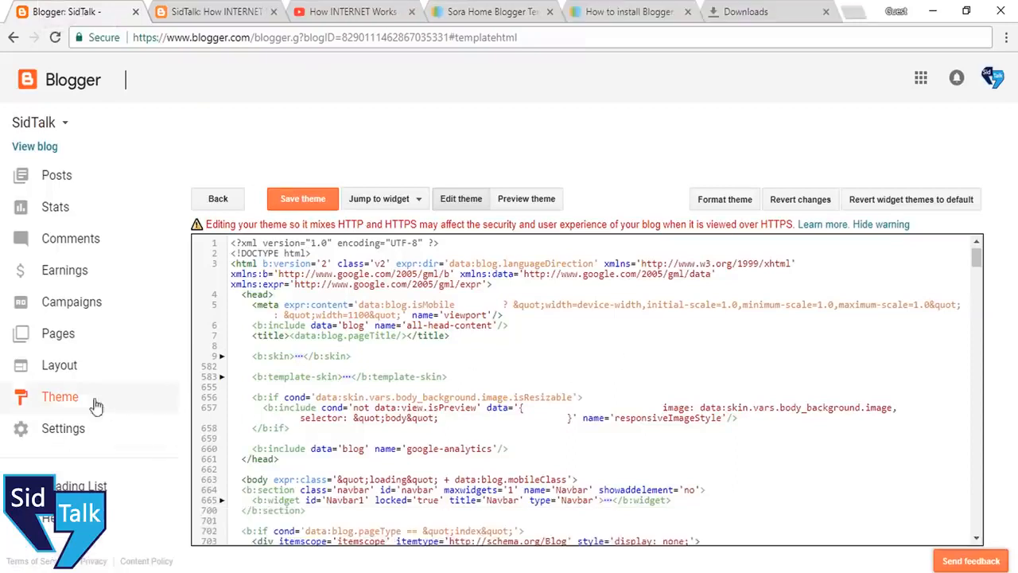
pyautogui.click(56, 396)
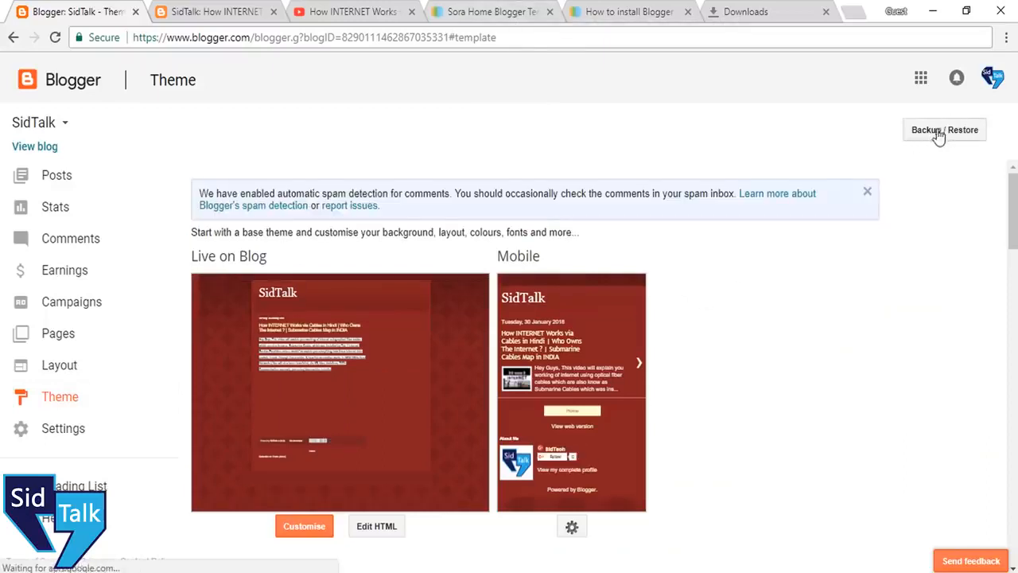
pyautogui.click(938, 135)
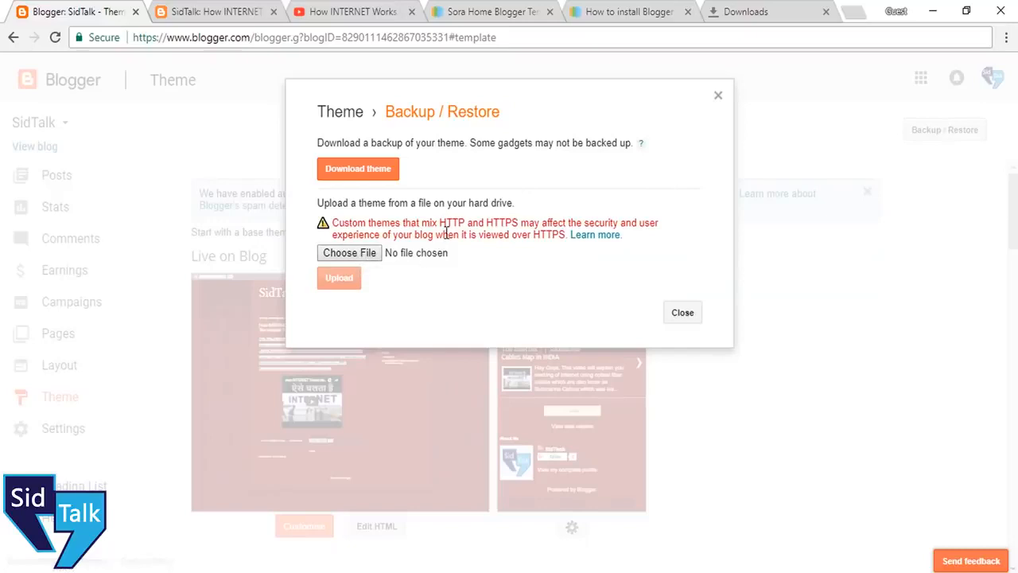
pyautogui.click(350, 254)
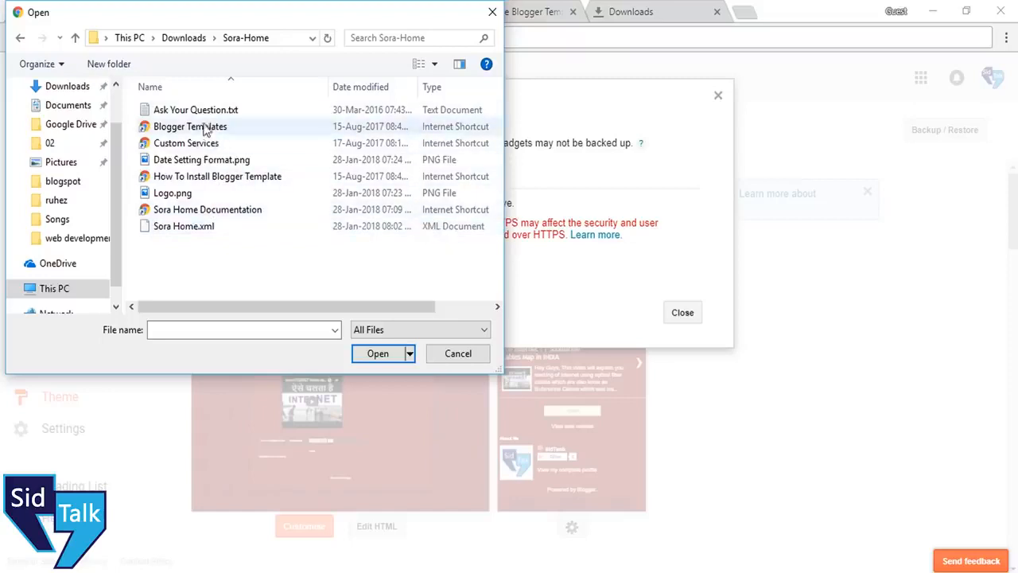
pyautogui.doubleClick(214, 229)
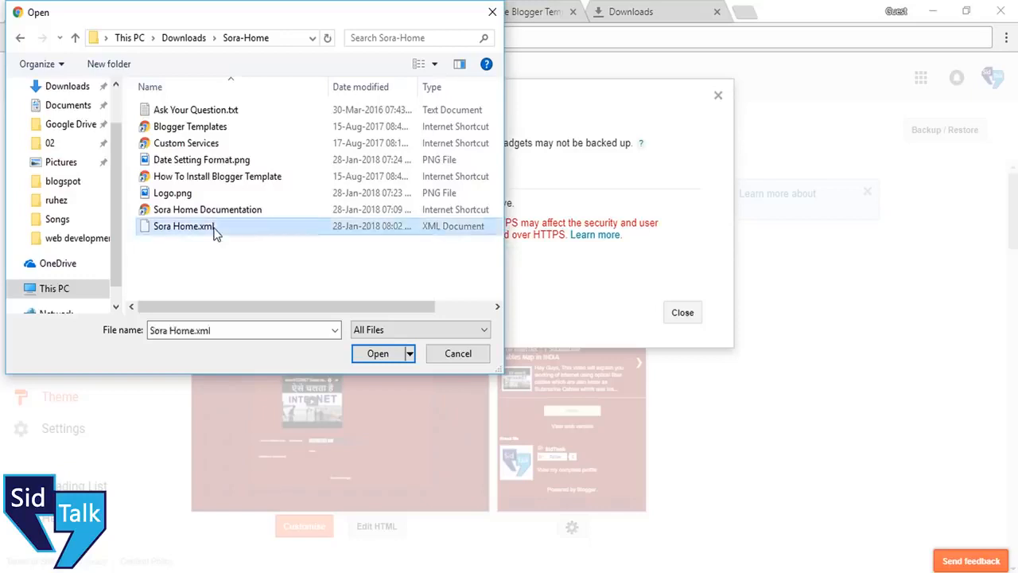
pyautogui.click(336, 282)
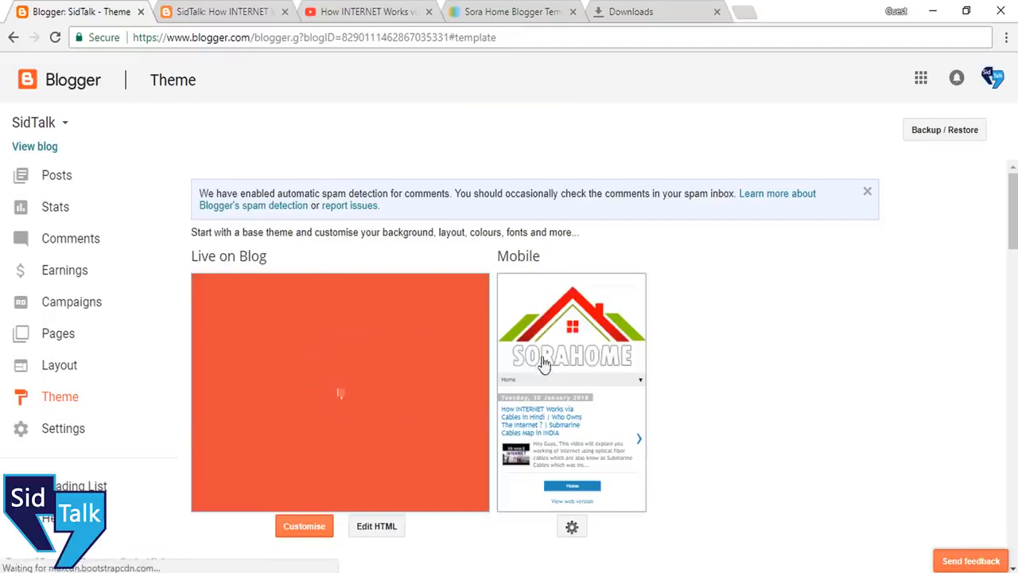
# Check the uploaded theme's previews, reload the live post to review its new look, and open the blog's home page
pyautogui.scroll(-2, 708, 326)
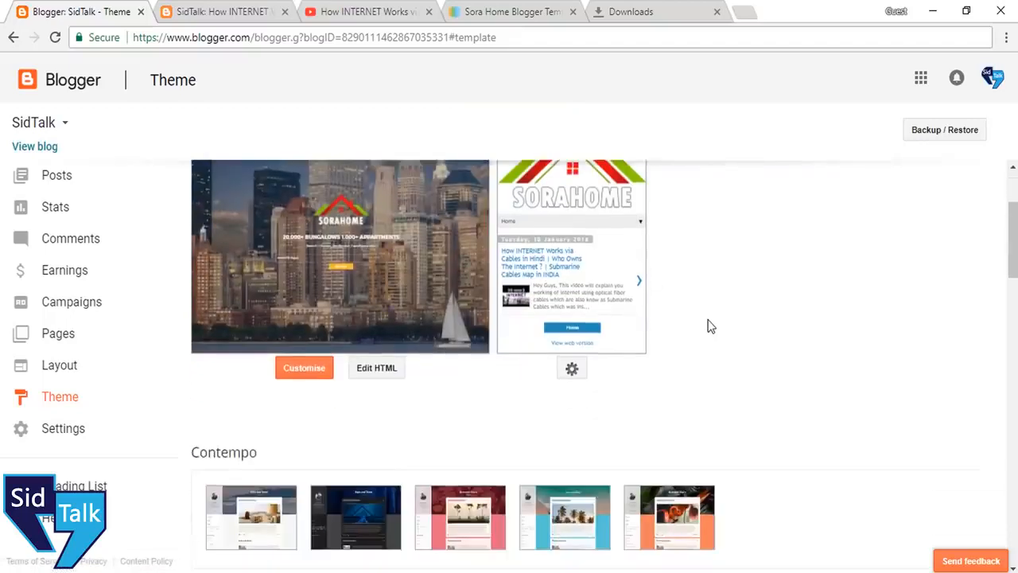
pyautogui.scroll(2, 708, 326)
pyautogui.click(239, 9)
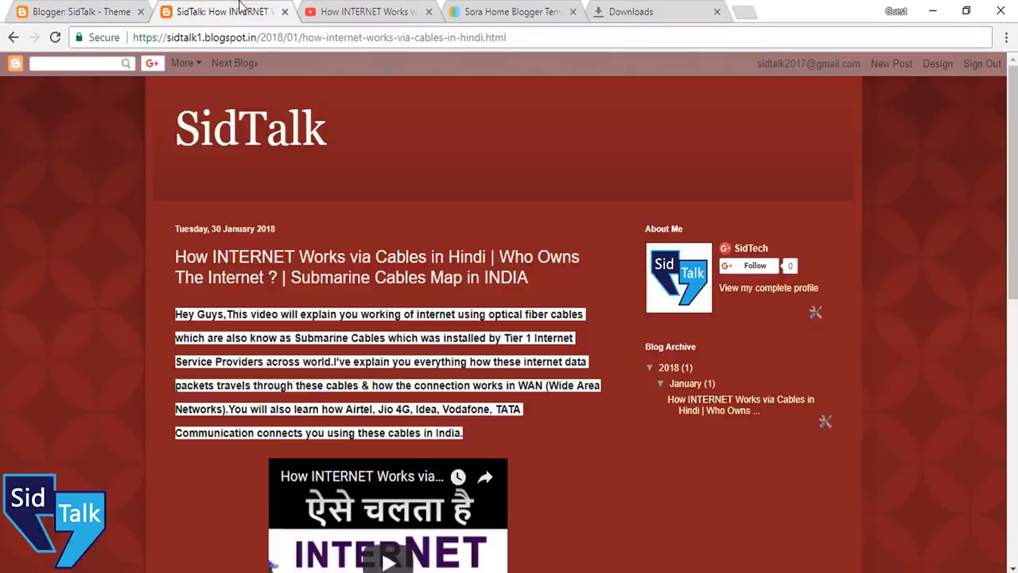
pyautogui.click(54, 37)
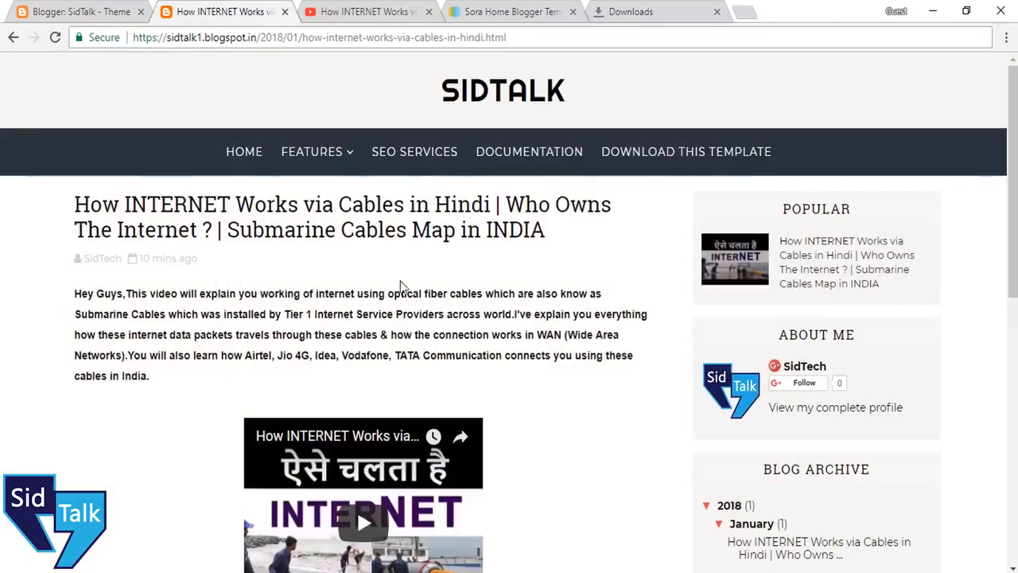
pyautogui.scroll(-3, 402, 287)
pyautogui.scroll(3, 356, 312)
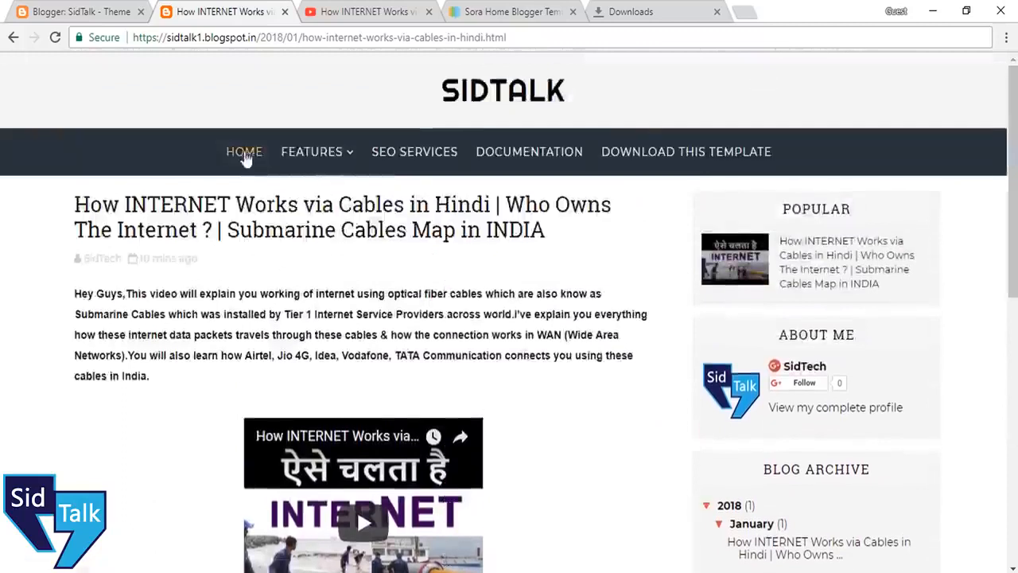
pyautogui.click(245, 154)
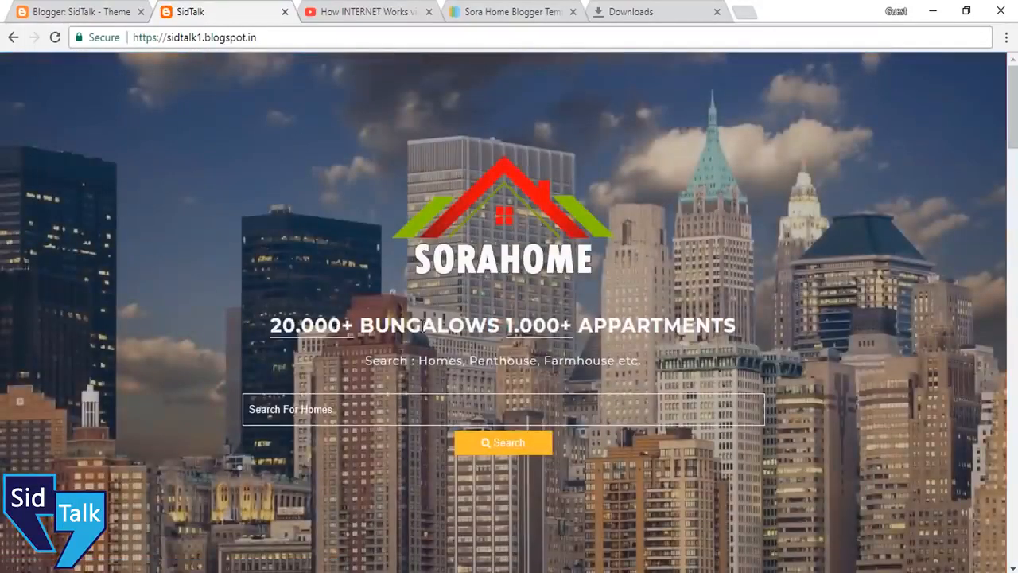
# Examine the blog's home page under the Sora Home theme, from the header banner through to the contact section
pyautogui.click(397, 396)
pyautogui.scroll(-7, 454, 318)
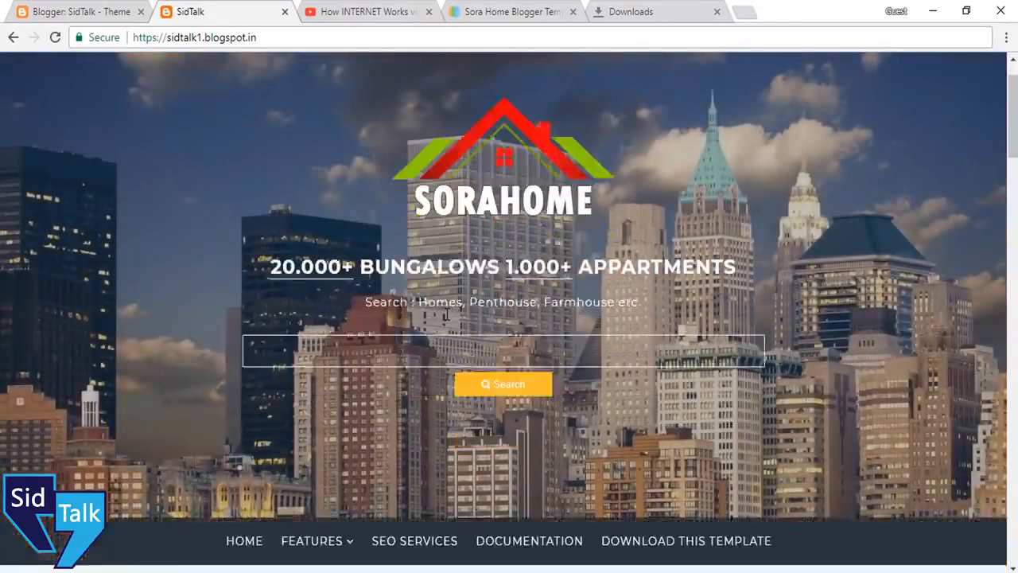
pyautogui.scroll(-6, 438, 311)
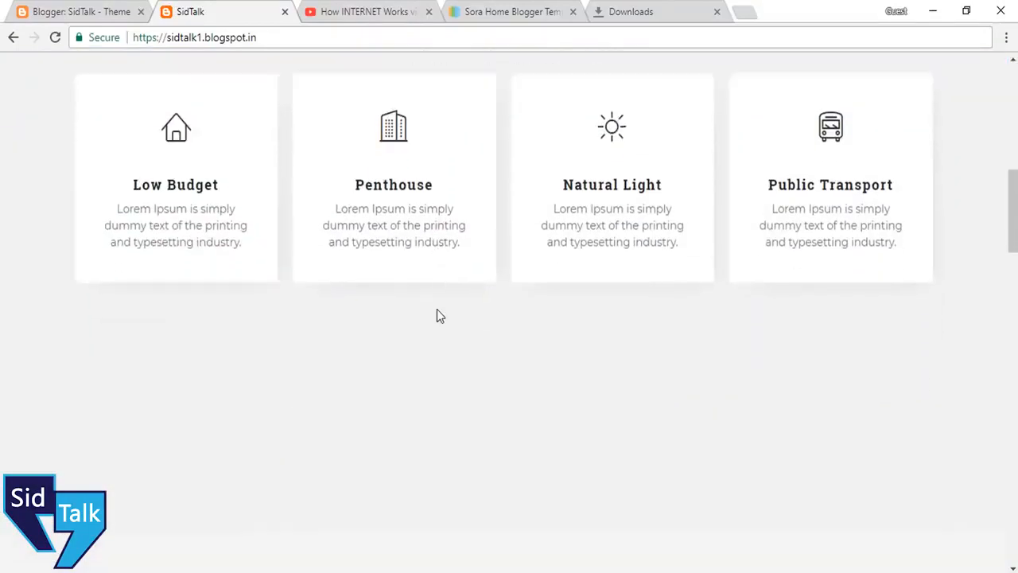
pyautogui.scroll(-9, 433, 313)
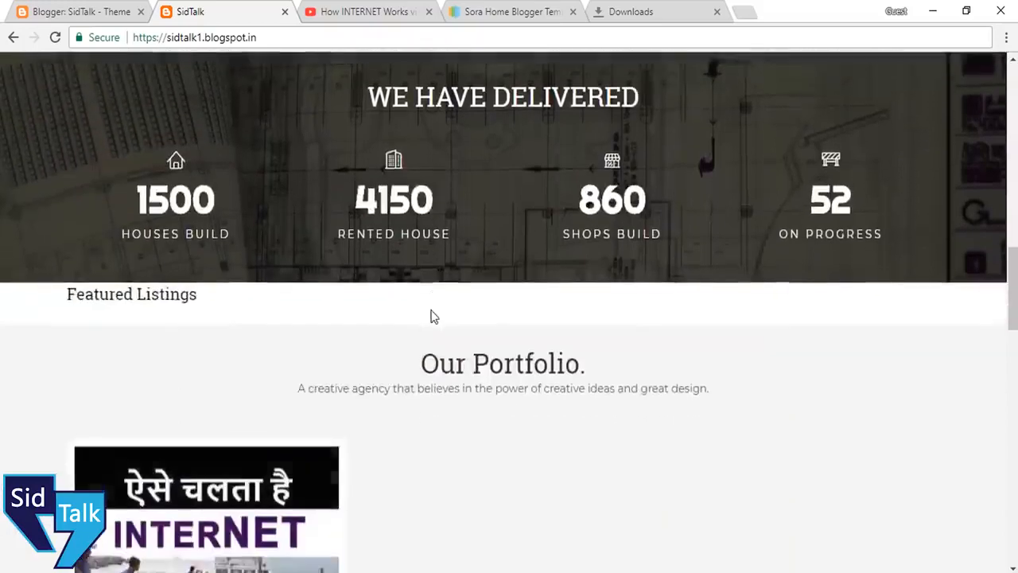
pyautogui.scroll(-10, 433, 316)
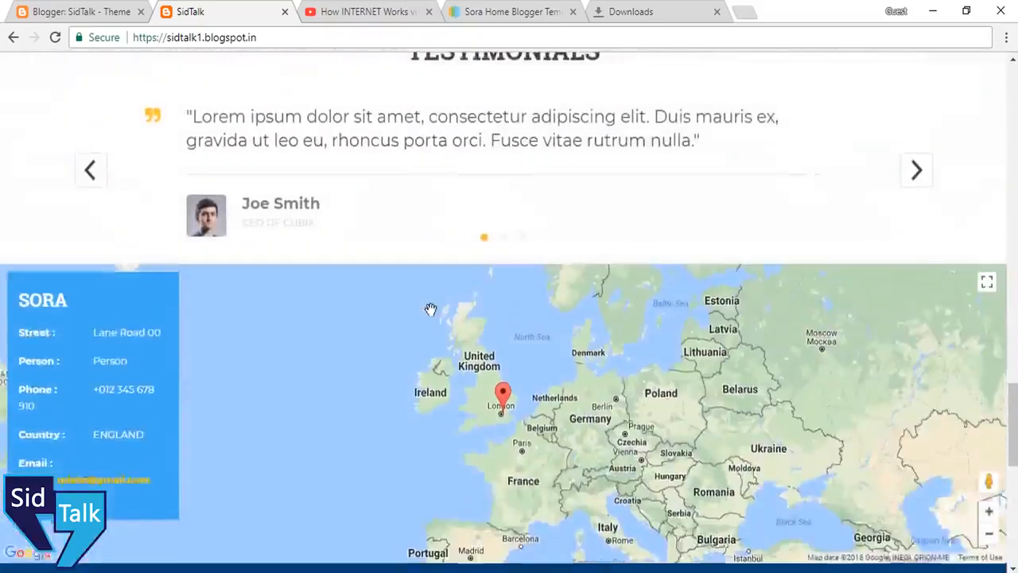
pyautogui.scroll(15, 432, 315)
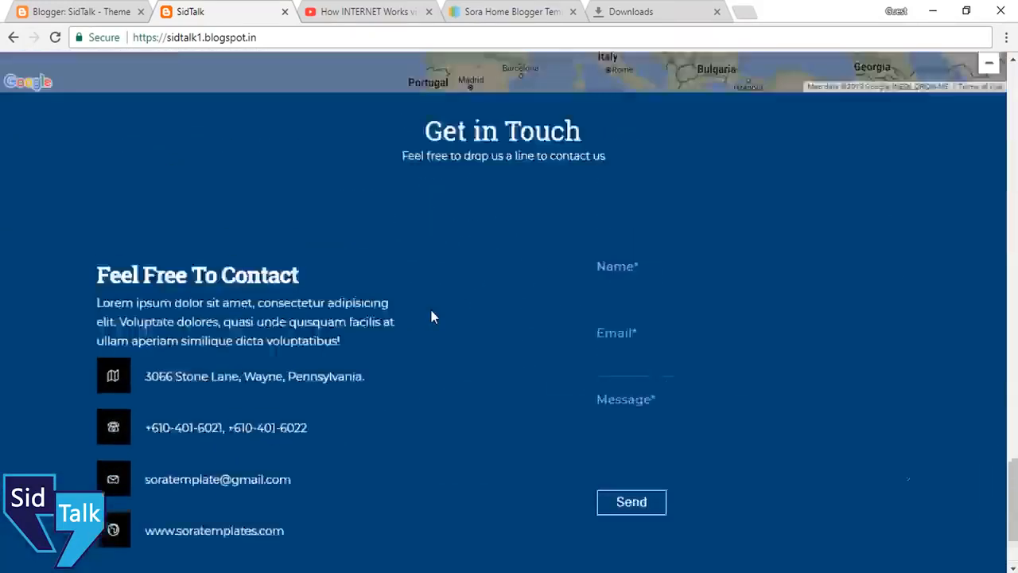
pyautogui.scroll(12, 424, 314)
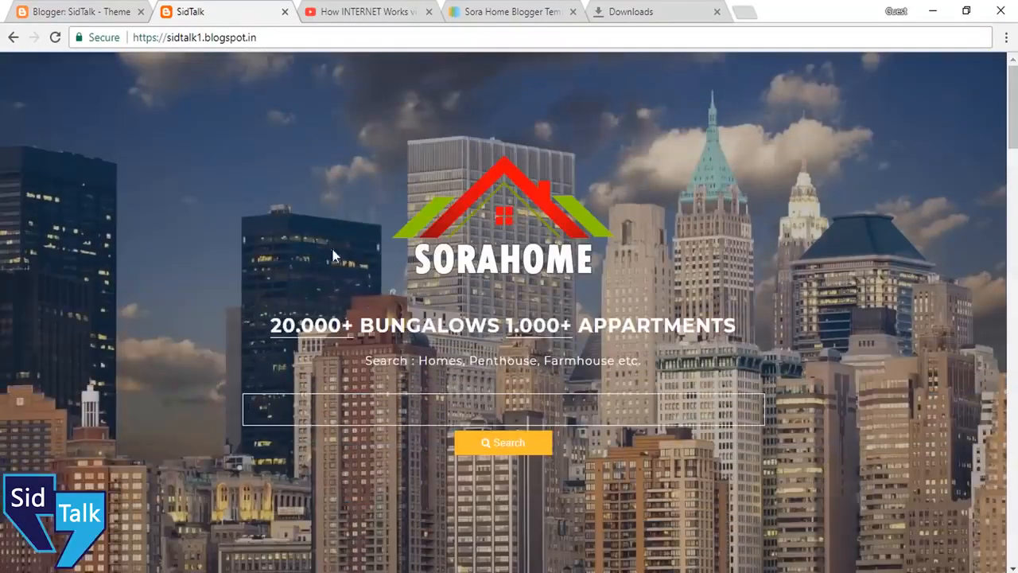
# Check how the published post appears under Our Portfolio on the home page and highlight the blogspot.in part of the address
pyautogui.click(511, 11)
pyautogui.click(189, 11)
pyautogui.scroll(-10, 312, 284)
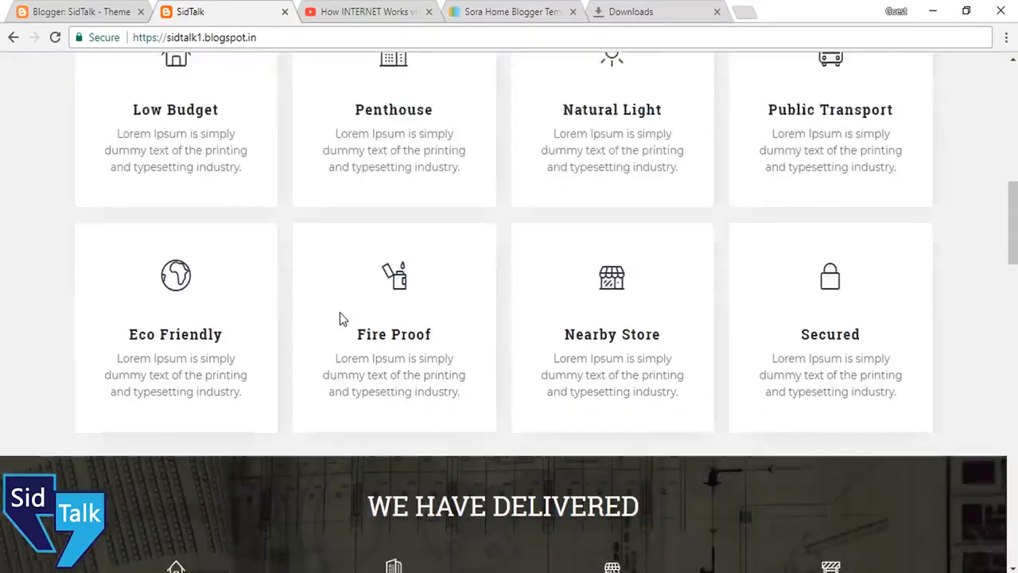
pyautogui.scroll(-4, 291, 210)
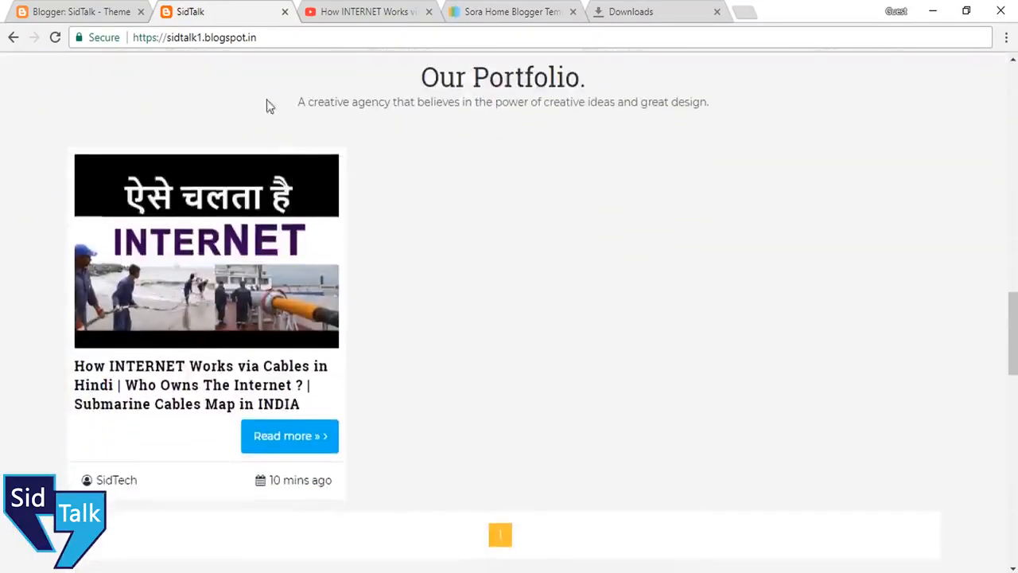
pyautogui.moveTo(210, 38); pyautogui.dragTo(294, 25)
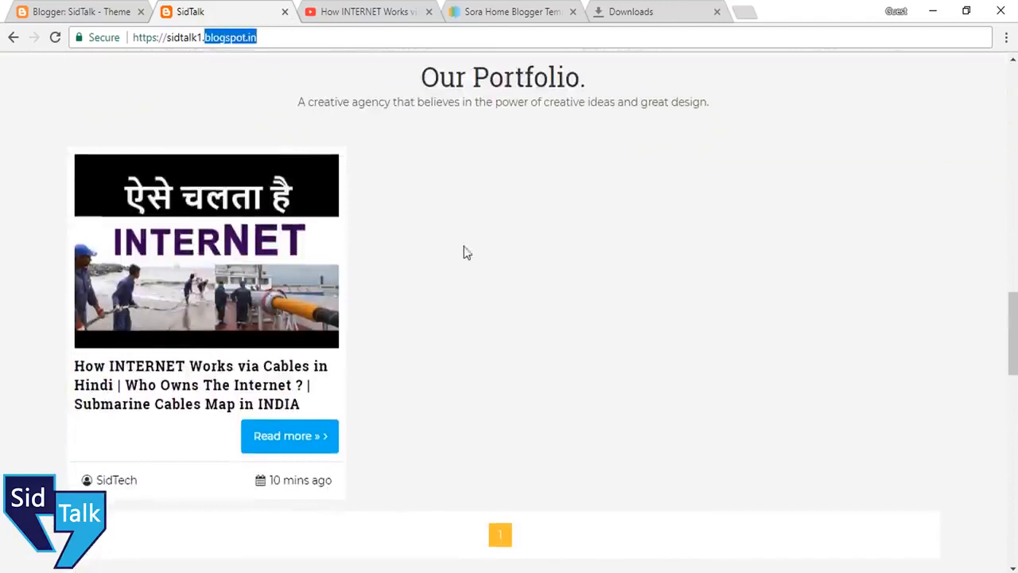
pyautogui.scroll(14, 467, 252)
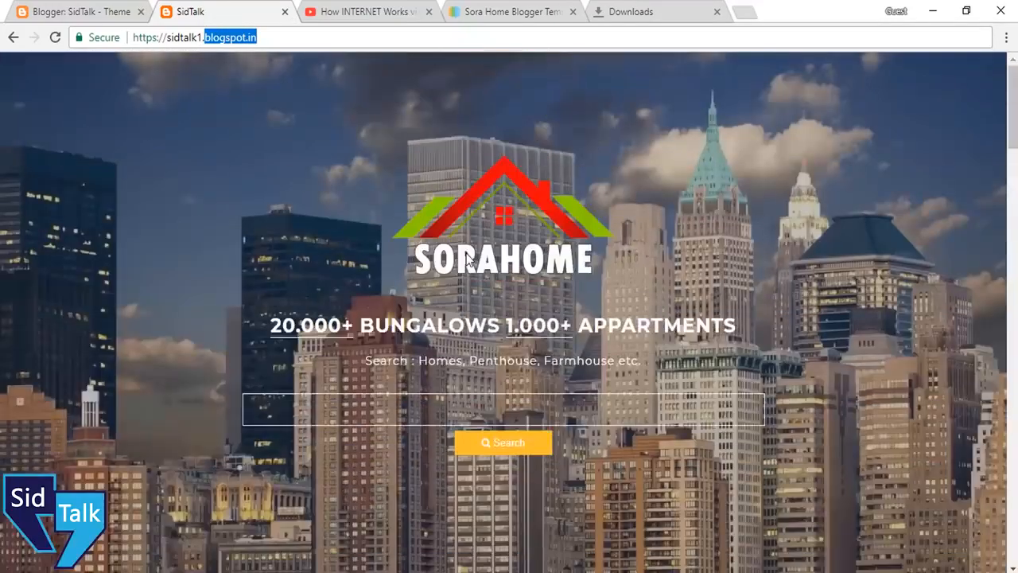
# View the HTML source of the blog's home page
pyautogui.scroll(-1, 193, 214)
pyautogui.rightClick(193, 214)
pyautogui.click(244, 354)
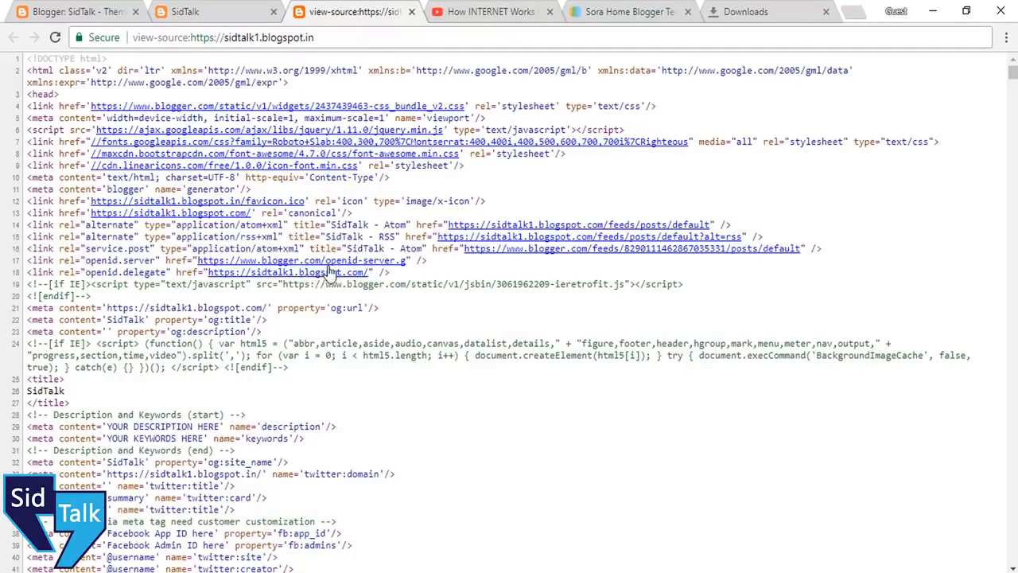
# Return to Blogger's Theme page, review the live and mobile previews and the built-in themes, and revisit the blog's home page
pyautogui.hotkey('ctrl', '1')
pyautogui.scroll(2, 631, 292)
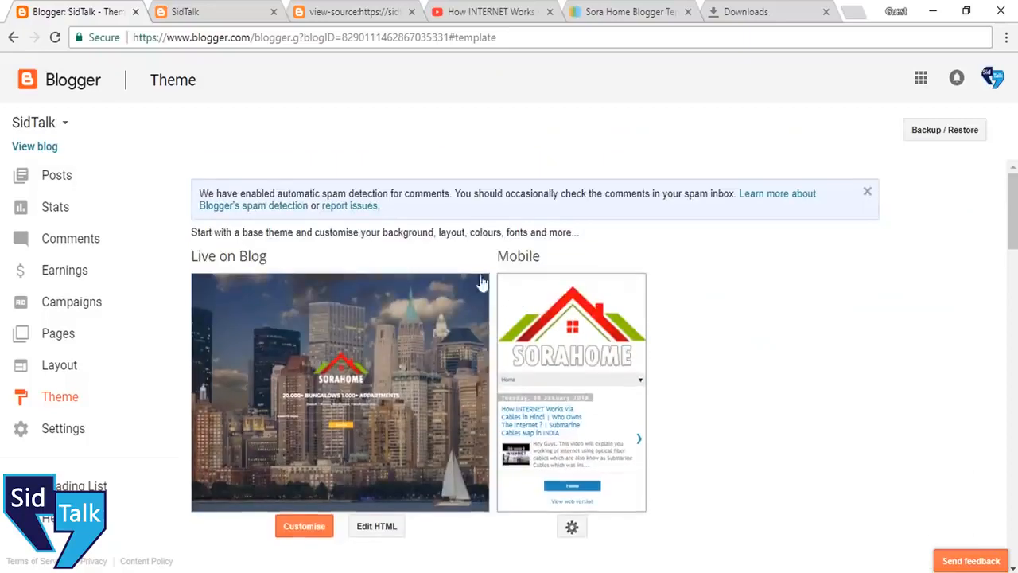
pyautogui.scroll(-2, 692, 286)
pyautogui.scroll(1, 691, 300)
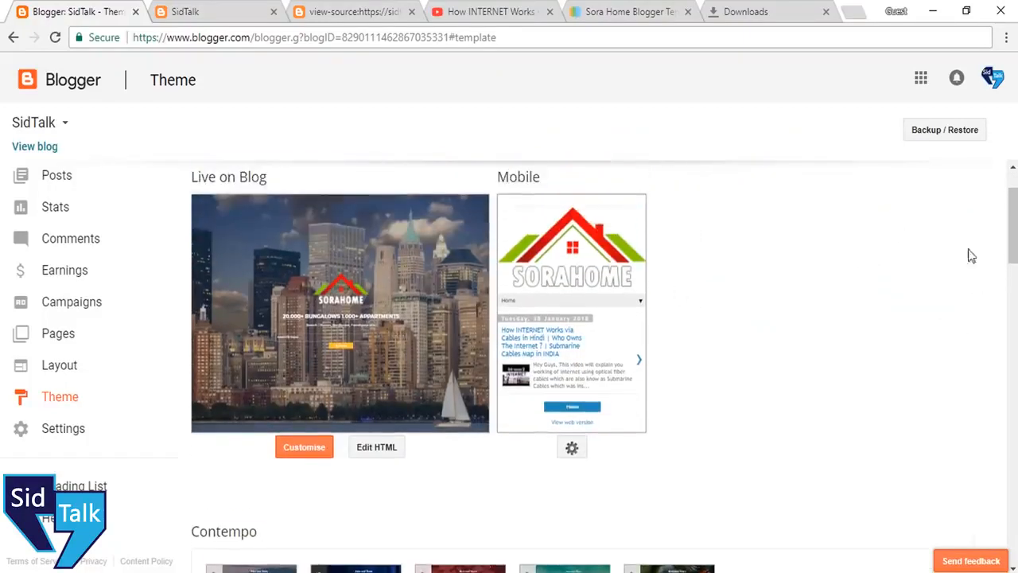
pyautogui.scroll(-4, 794, 294)
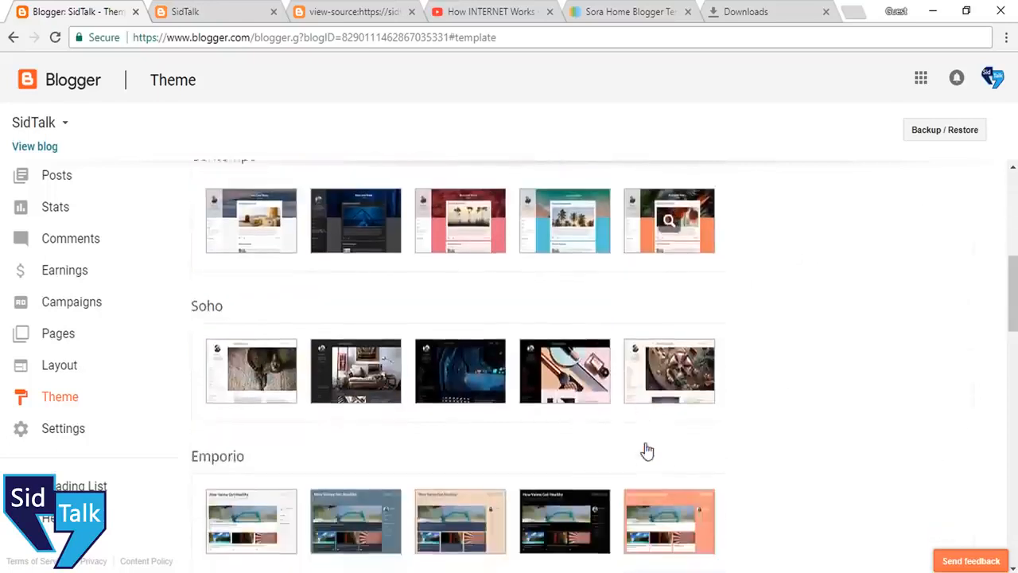
pyautogui.scroll(4, 646, 451)
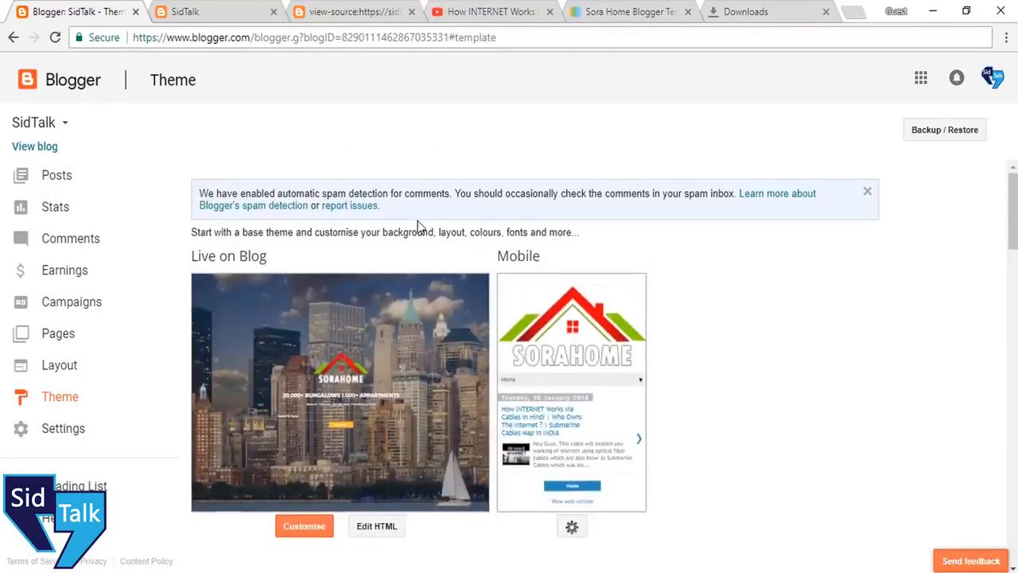
pyautogui.click(205, 11)
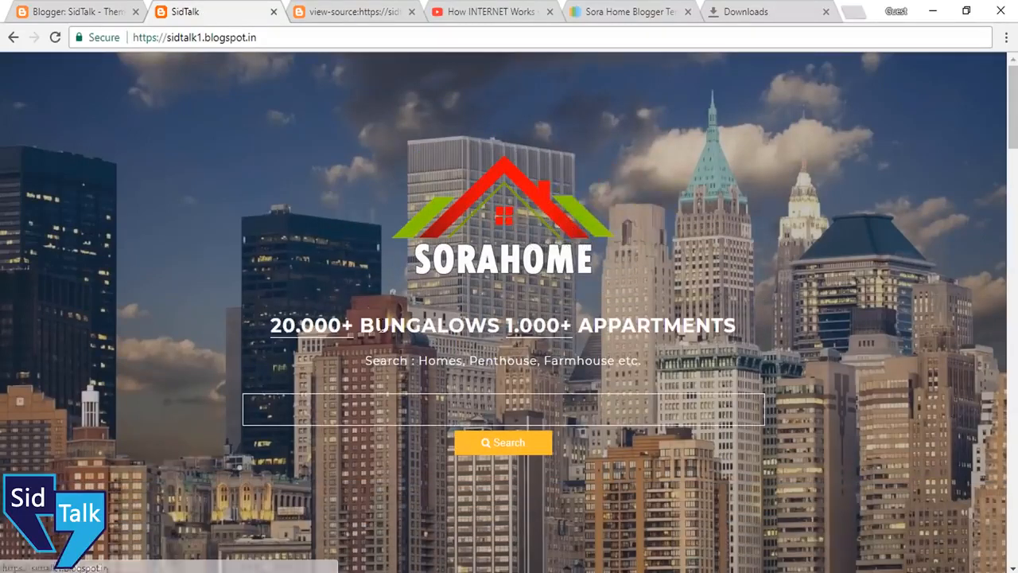
# Open the blog's Layout page, bring up the favicon configuration and start choosing a custom favicon file
pyautogui.click(74, 6)
pyautogui.click(67, 372)
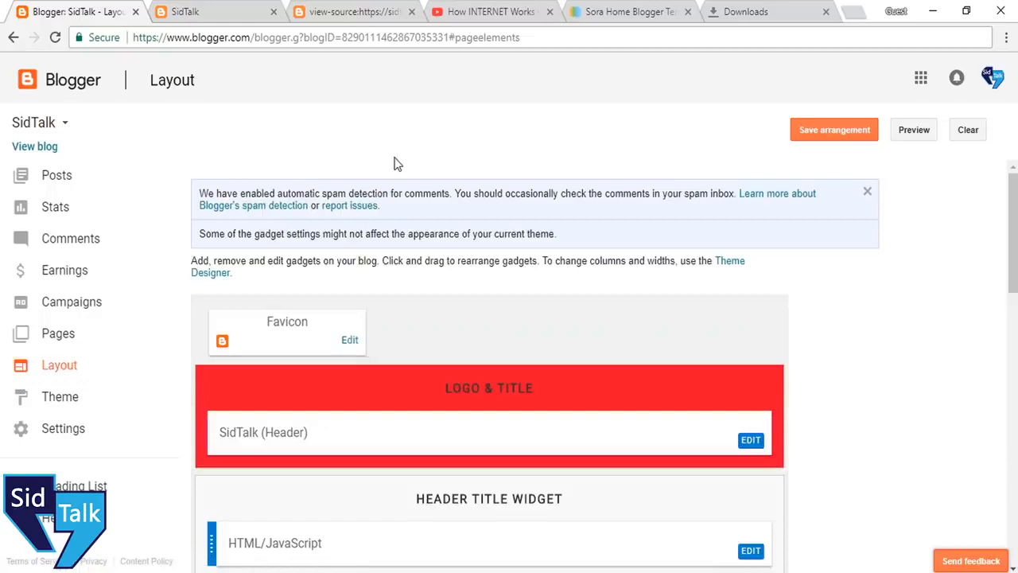
pyautogui.scroll(-2, 509, 366)
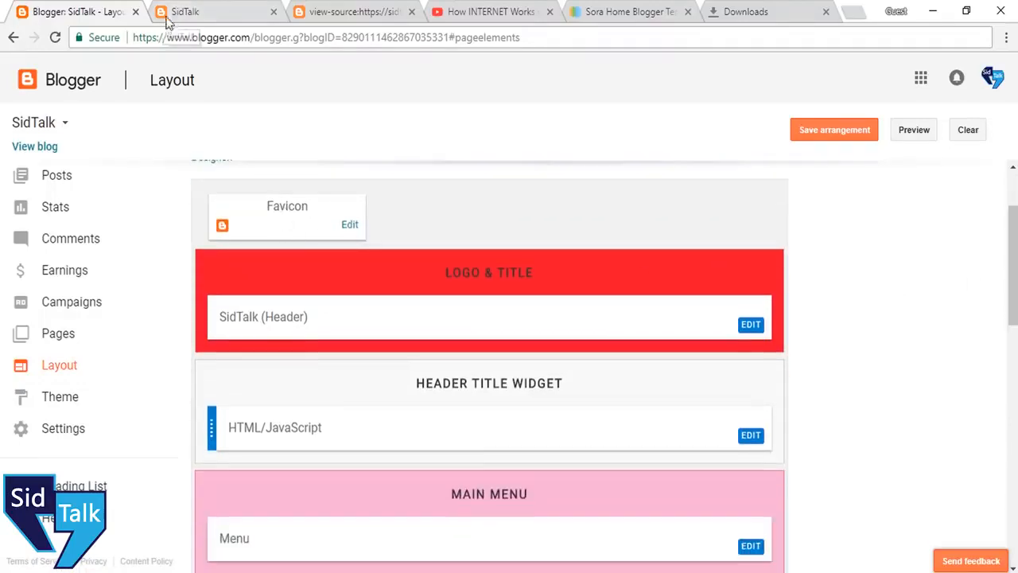
pyautogui.click(350, 226)
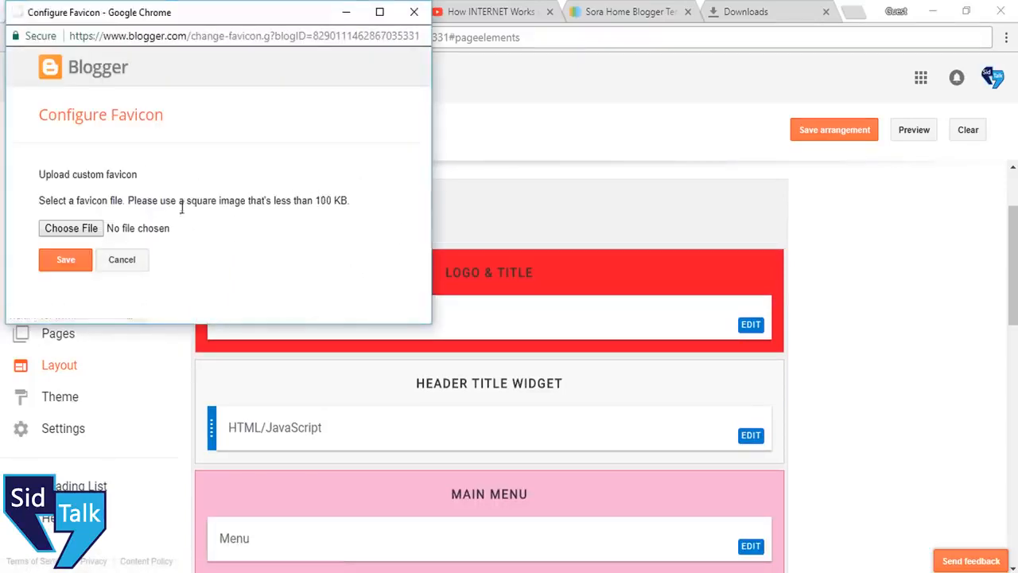
pyautogui.click(77, 230)
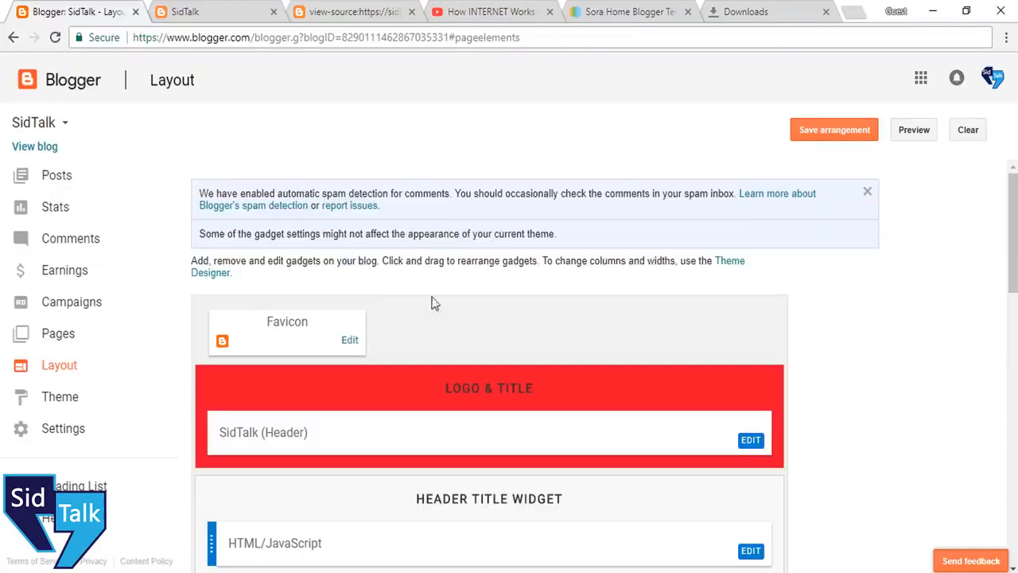
# Replace the Sora Home logo in the Logo & Title header gadget with a code-window image from a pasted web URL, and save
pyautogui.scroll(-1, 434, 302)
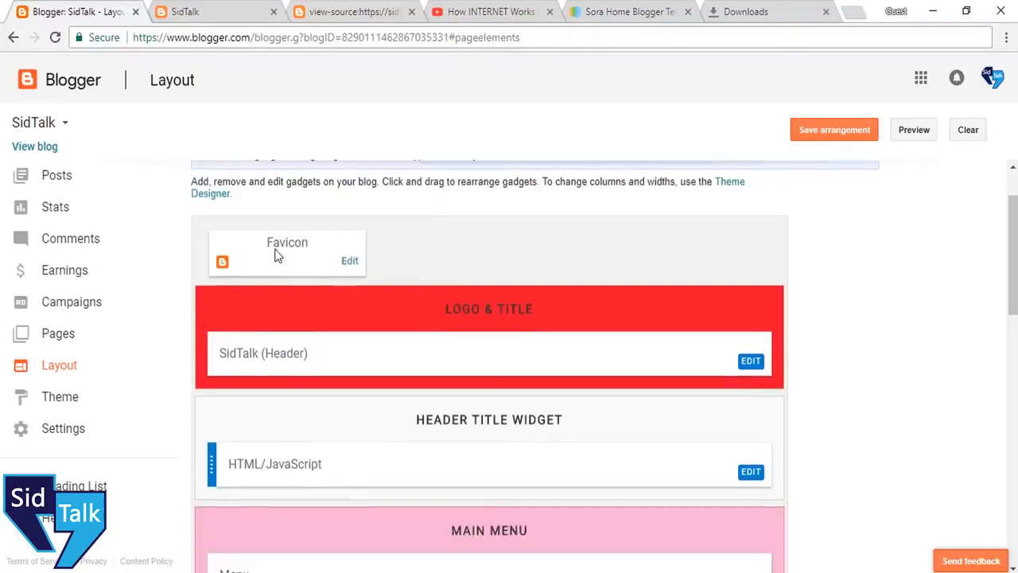
pyautogui.scroll(-1, 579, 296)
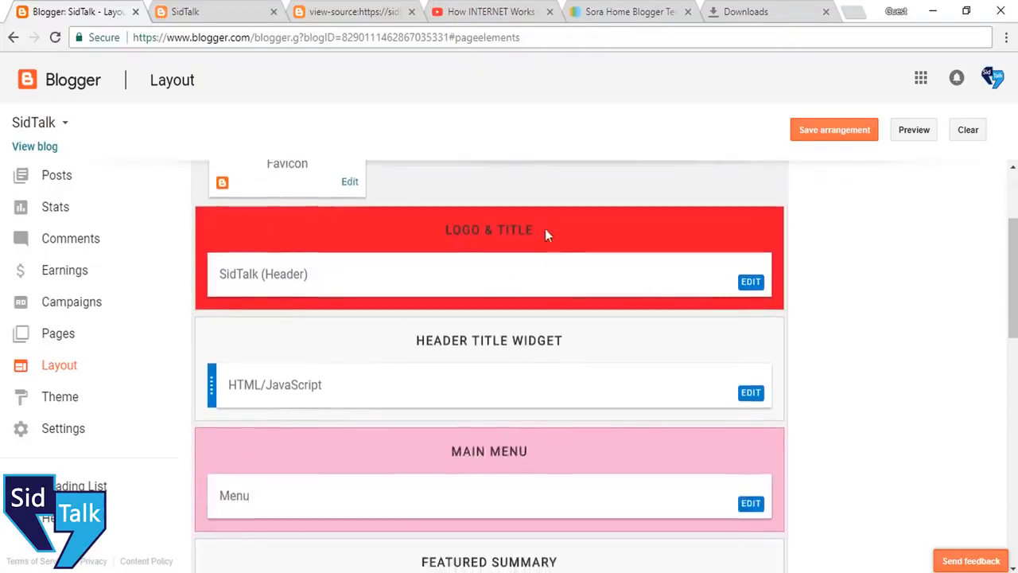
pyautogui.click(757, 285)
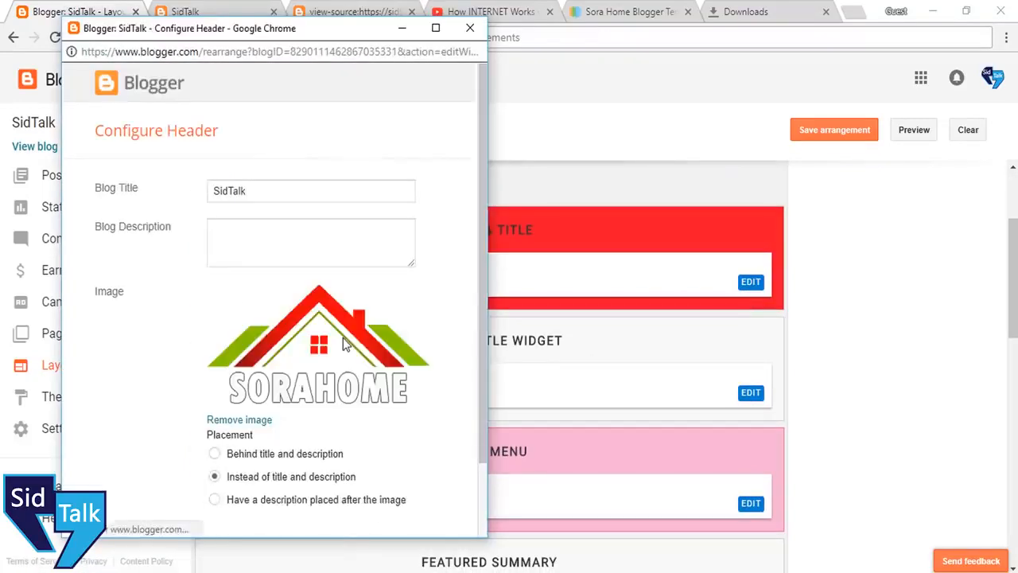
pyautogui.scroll(-1, 324, 354)
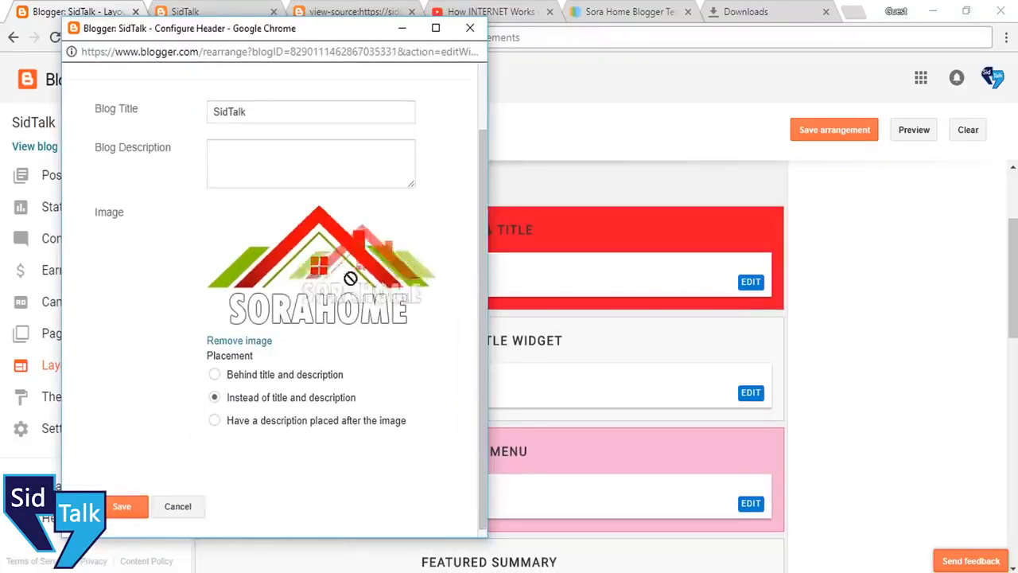
pyautogui.click(230, 335)
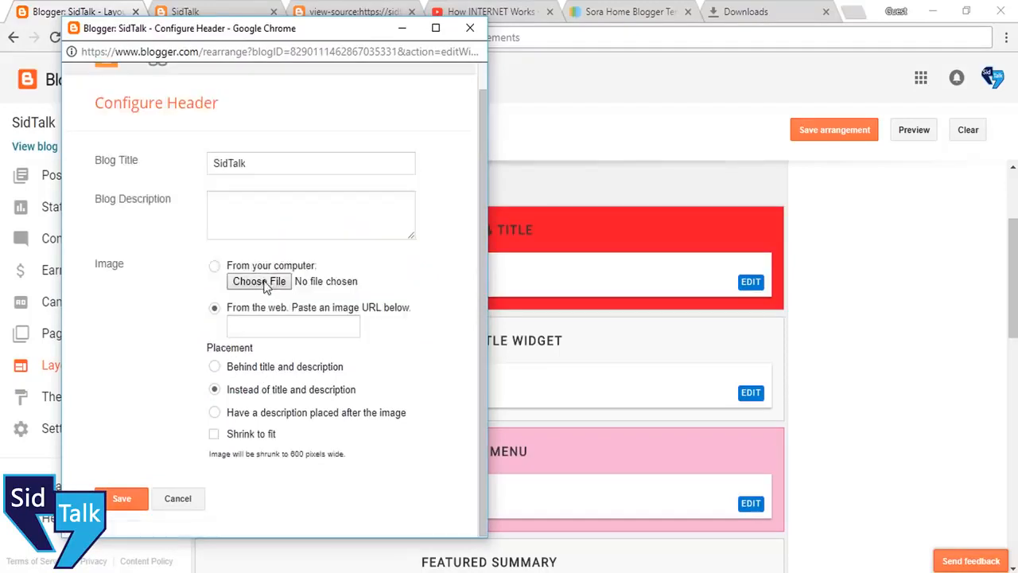
pyautogui.click(303, 329)
pyautogui.hotkey('ctrl', 'v')
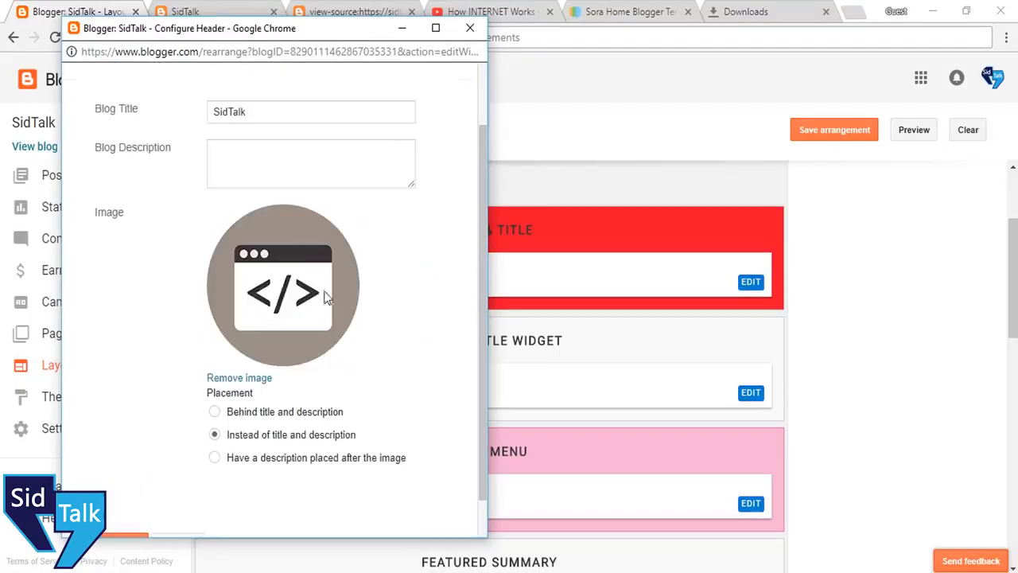
pyautogui.scroll(-1, 302, 281)
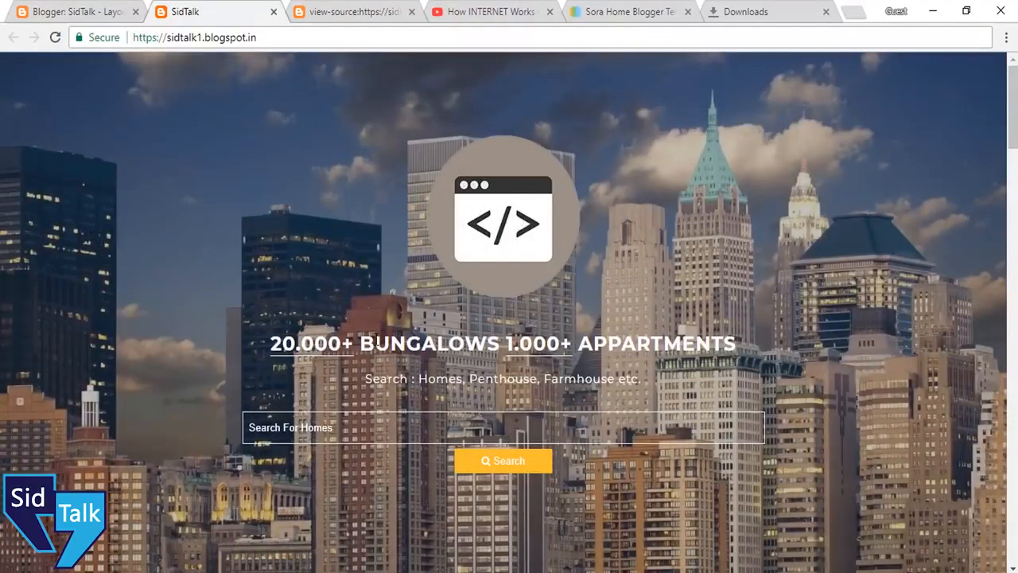
# Review the Main Menu gadget's link list in the layout, and close it without changes
pyautogui.click(109, 6)
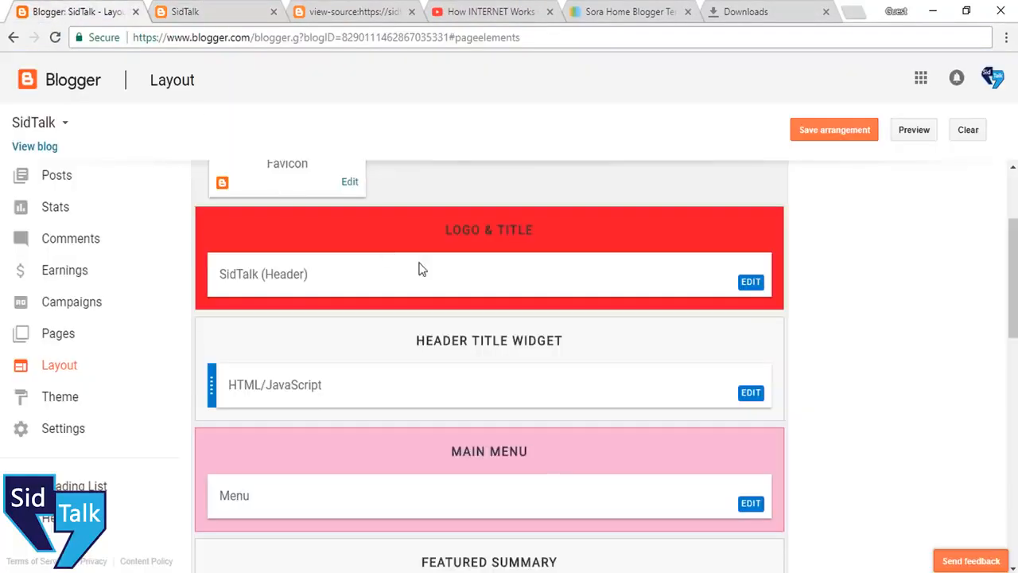
pyautogui.scroll(-2, 459, 295)
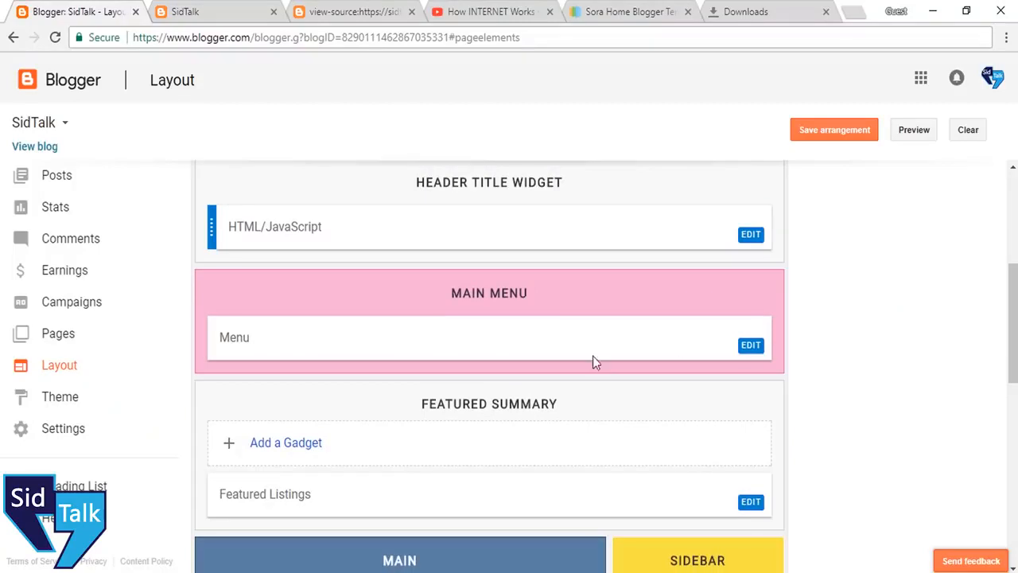
pyautogui.click(750, 345)
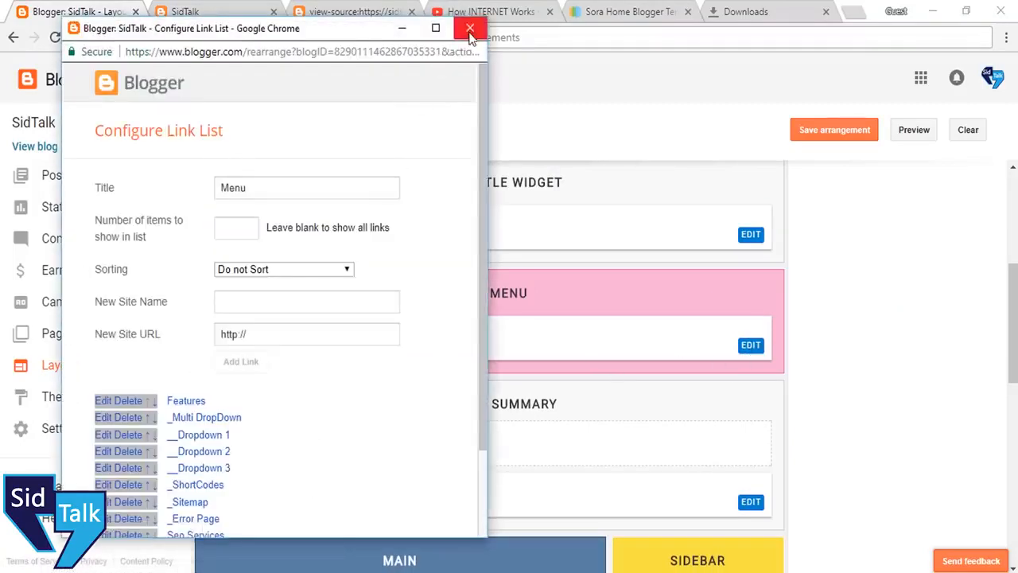
pyautogui.scroll(-1, 252, 404)
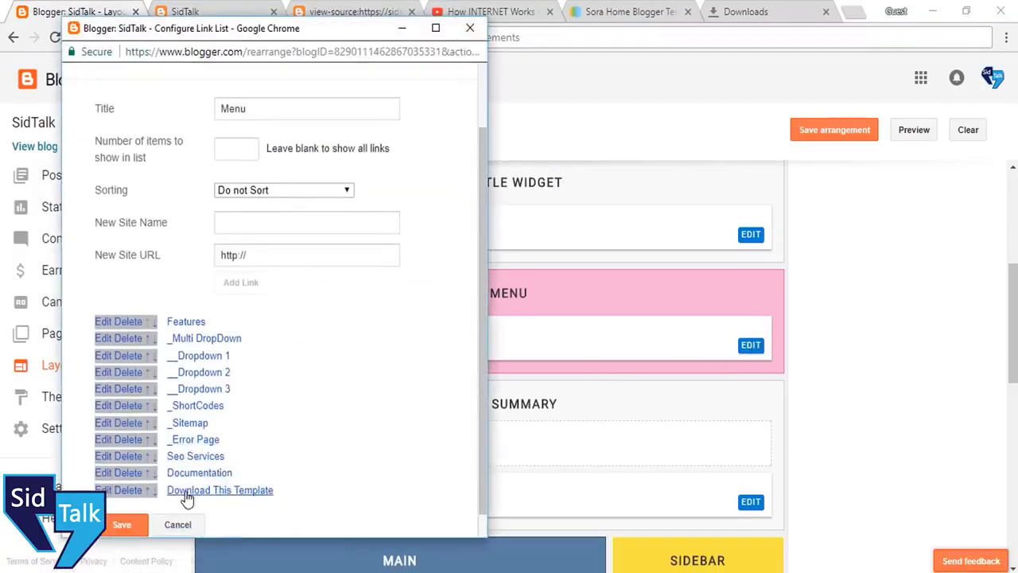
pyautogui.click(177, 525)
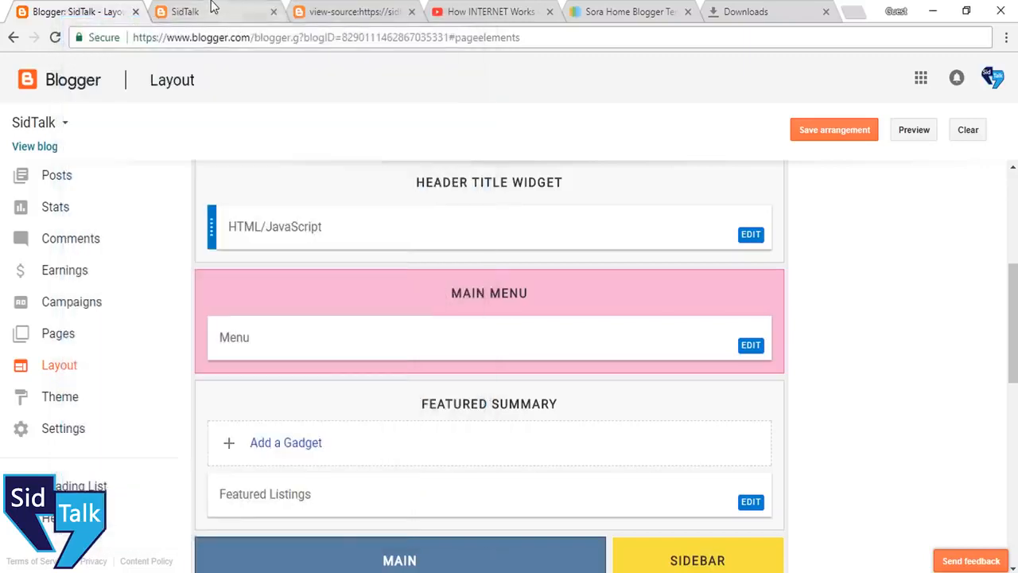
# Check the live blog's menu bar, and move the Download This Template link to the start of the Main Menu gadget's link list
pyautogui.click(191, 12)
pyautogui.scroll(-3, 353, 239)
pyautogui.moveTo(333, 332)
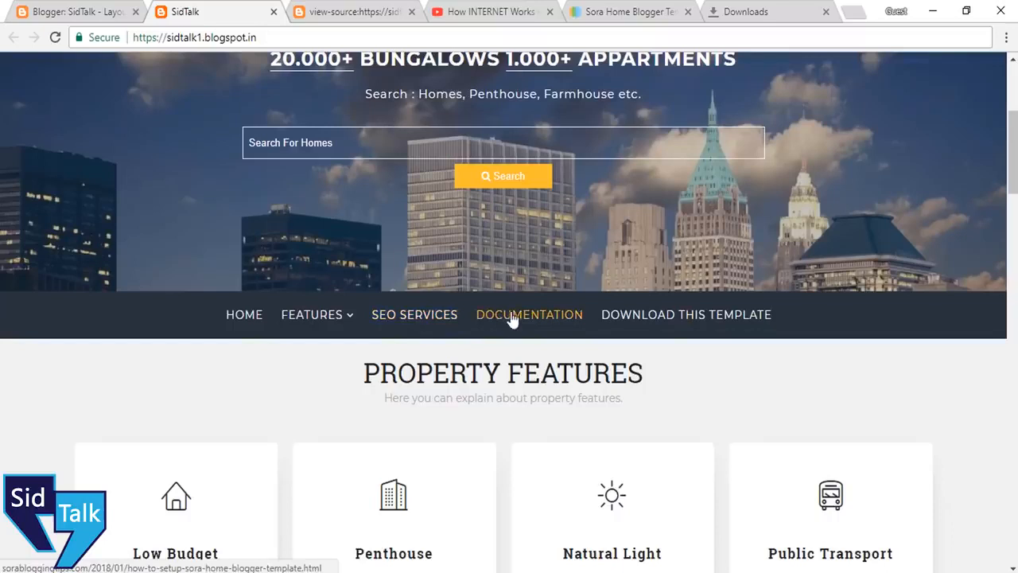
pyautogui.click(79, 11)
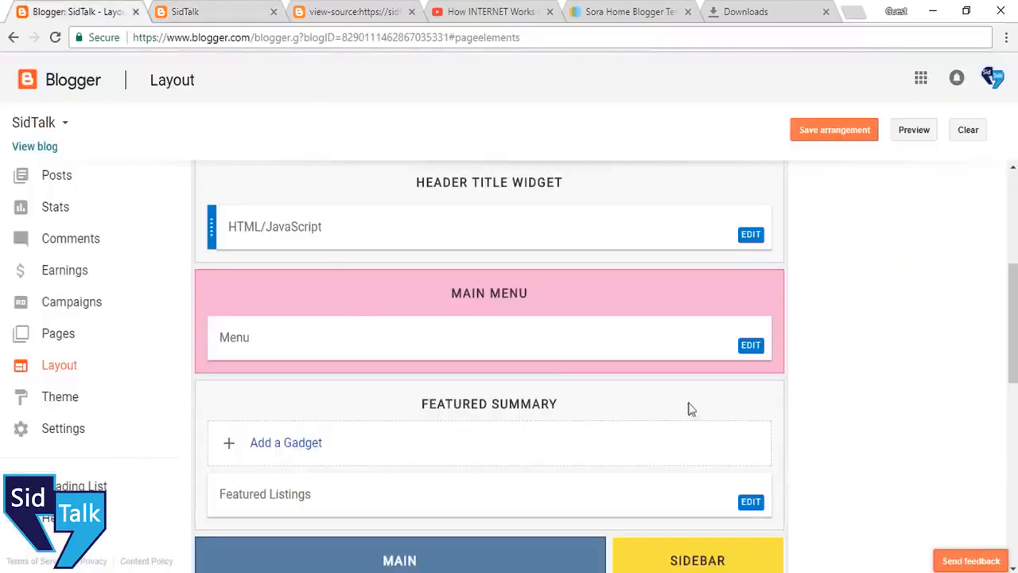
pyautogui.click(751, 345)
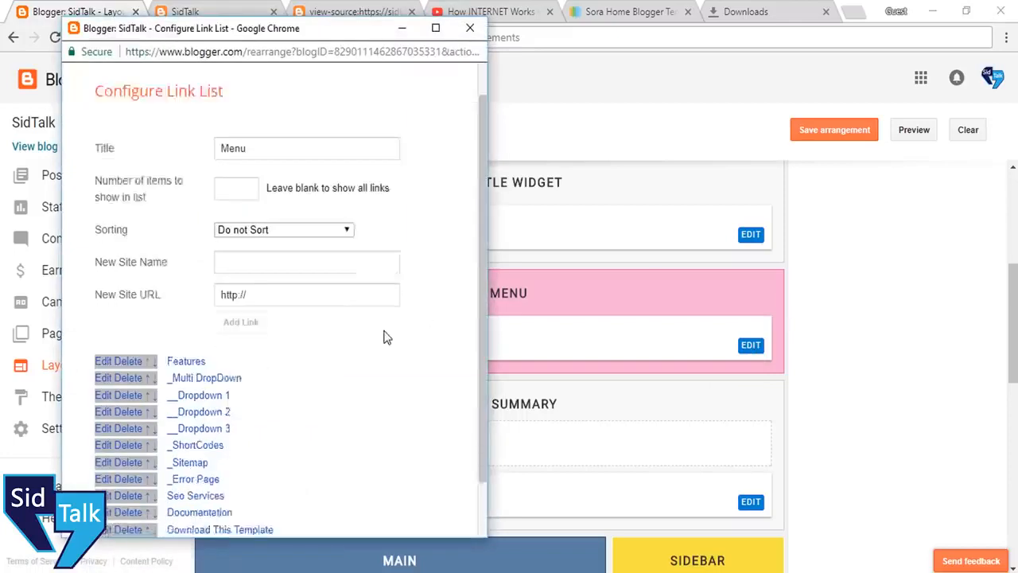
pyautogui.scroll(-1, 384, 337)
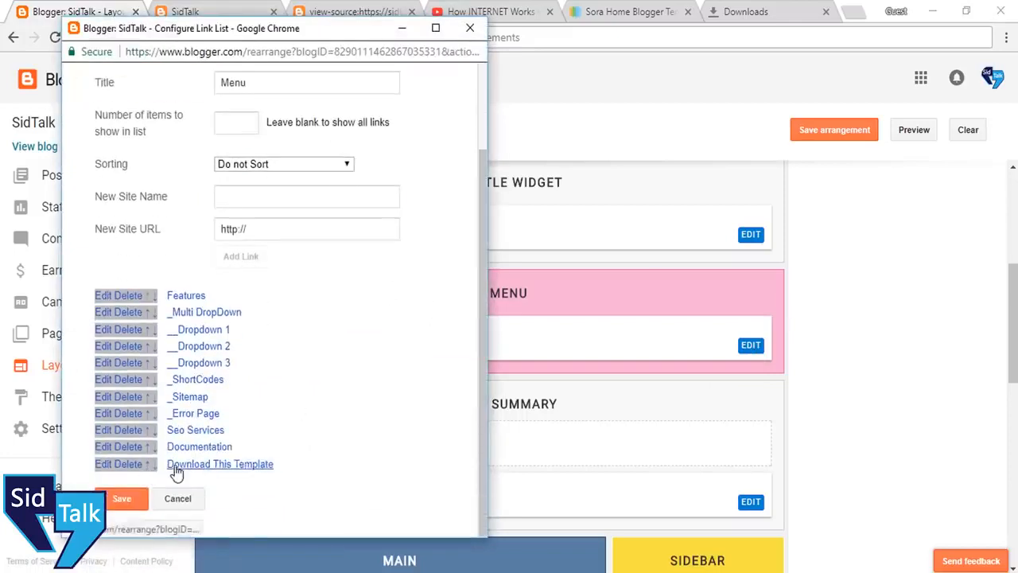
pyautogui.click(147, 464)
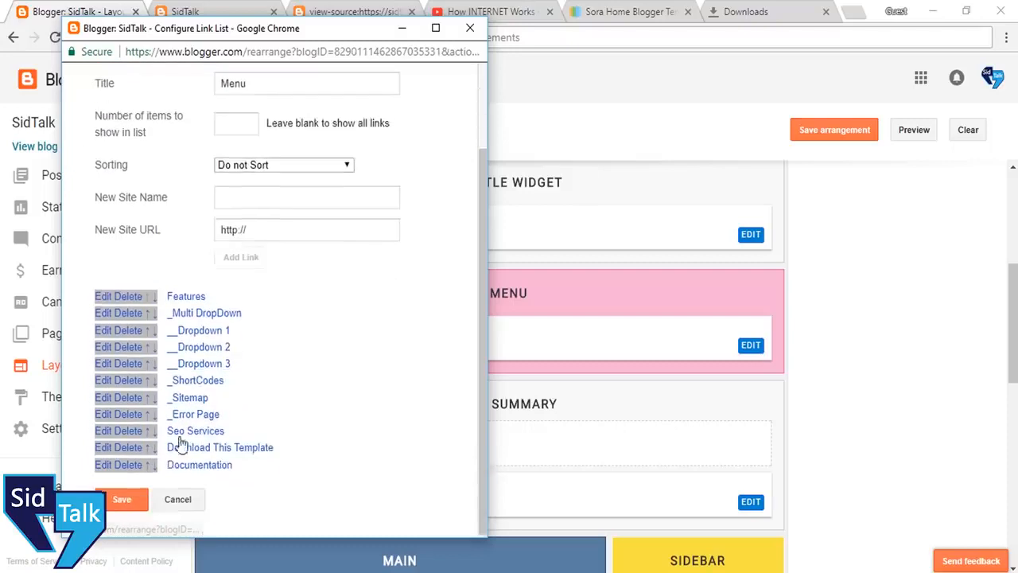
pyautogui.click(147, 447)
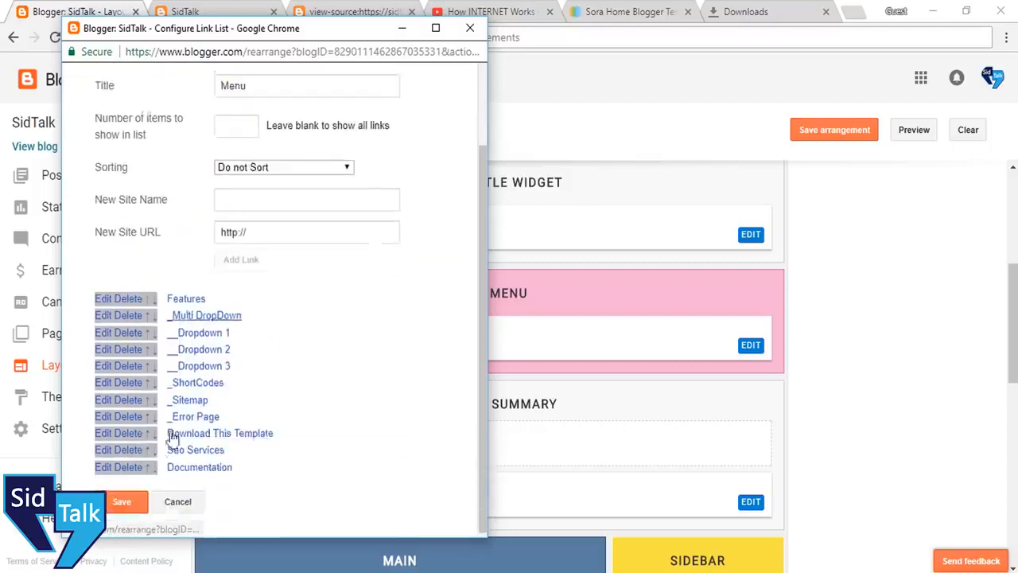
pyautogui.click(147, 434)
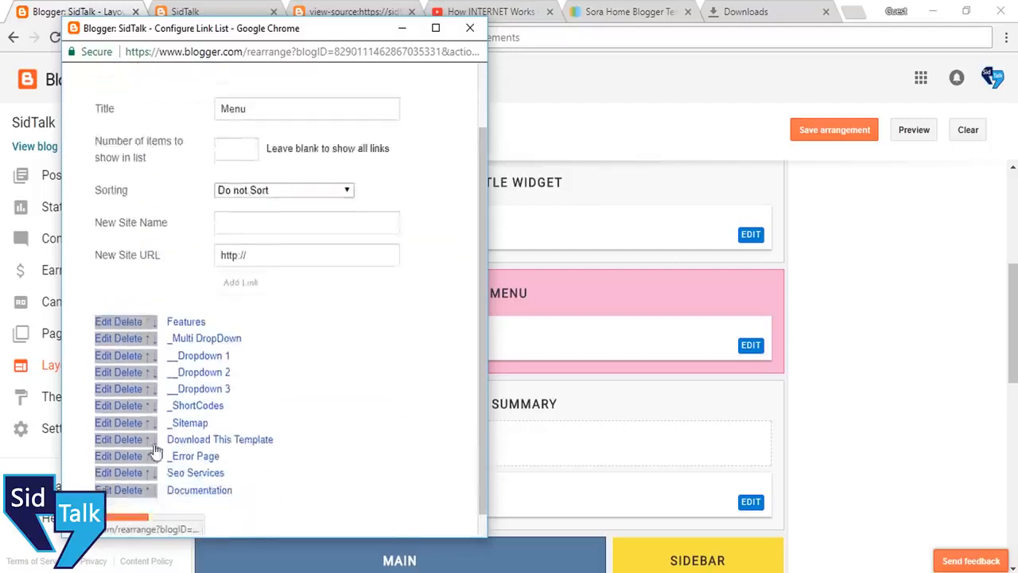
pyautogui.click(152, 442)
pyautogui.click(148, 425)
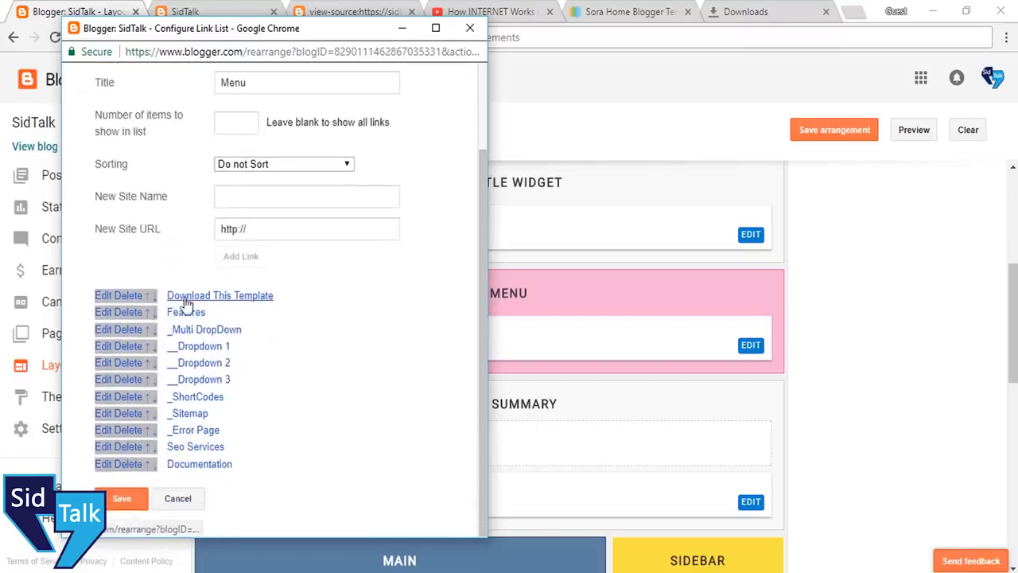
# Open the Download This Template link's name and URL for editing, review both, and save the entry without changes
pyautogui.click(104, 297)
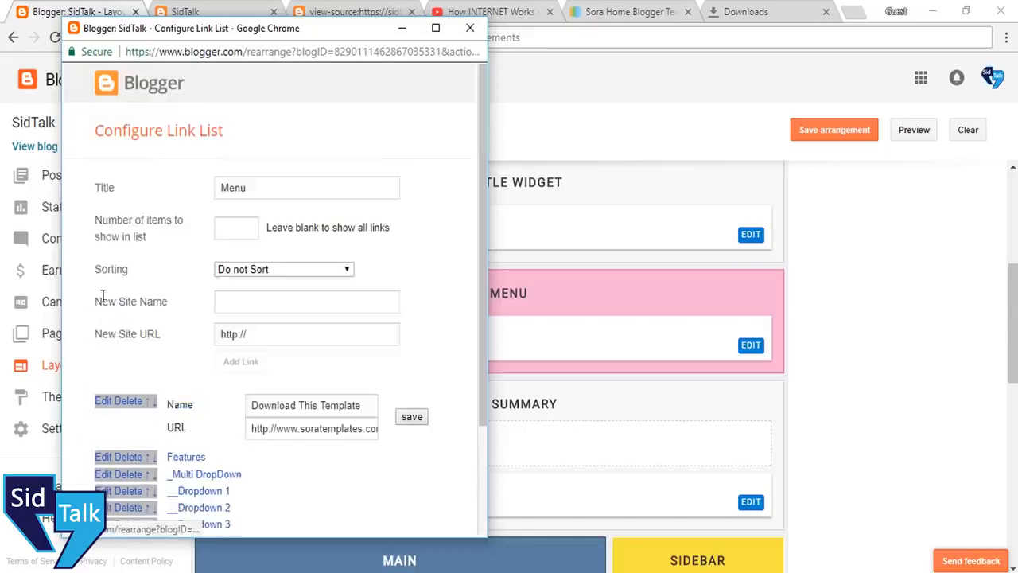
pyautogui.scroll(-2, 233, 228)
pyautogui.click(257, 263)
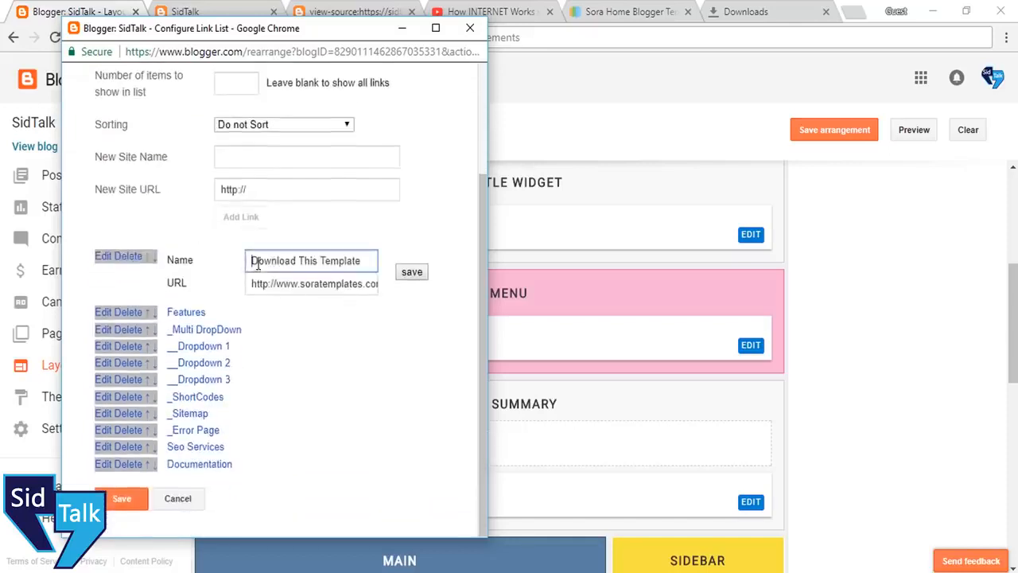
pyautogui.moveTo(257, 263); pyautogui.dragTo(379, 262)
pyautogui.moveTo(289, 284); pyautogui.dragTo(423, 295)
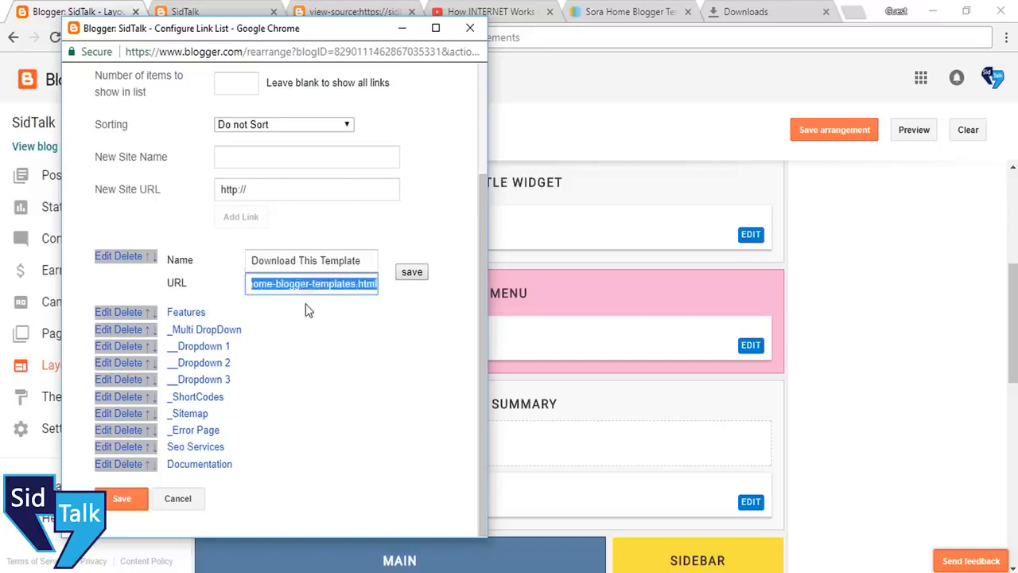
pyautogui.click(308, 311)
pyautogui.click(411, 273)
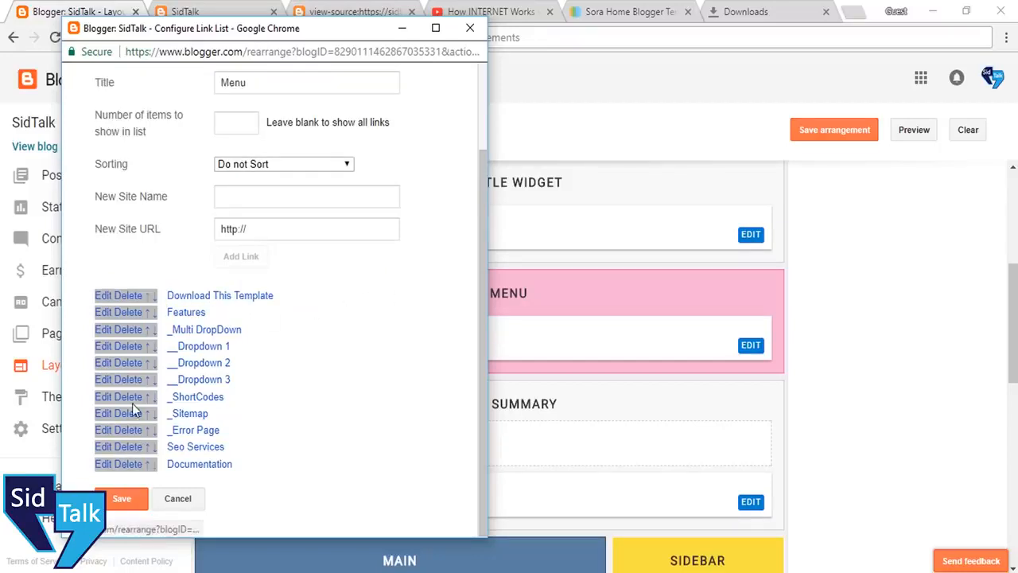
# Save the reordered Main Menu link list and reload the live blog to check the menu order
pyautogui.scroll(1, 132, 403)
pyautogui.scroll(-1, 161, 368)
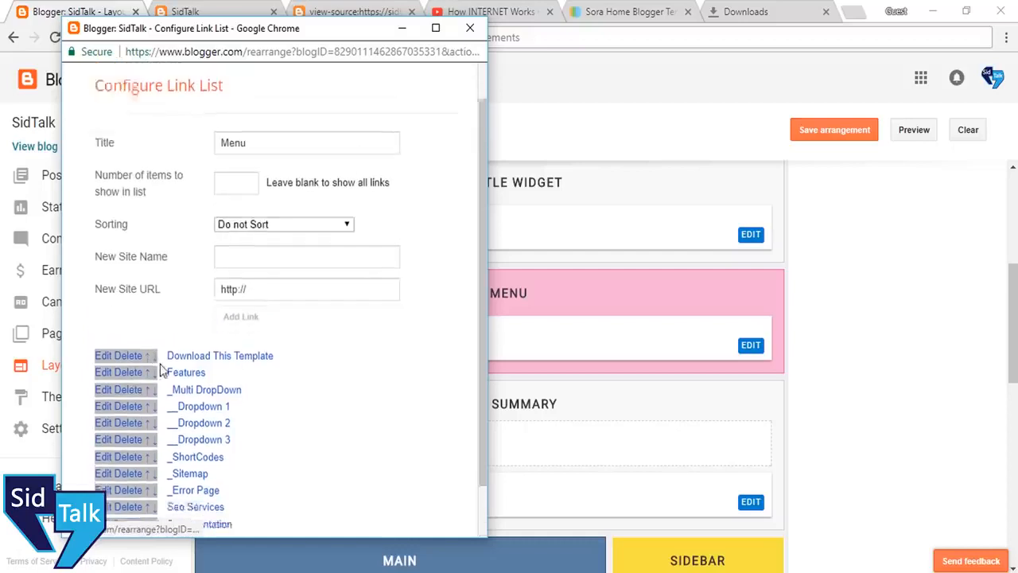
pyautogui.scroll(-1, 162, 370)
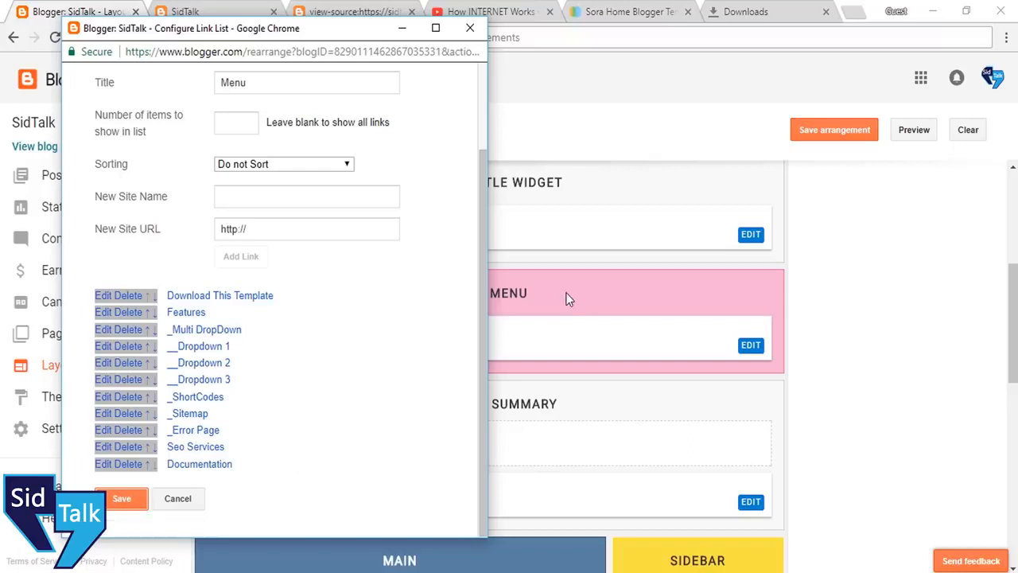
pyautogui.click(226, 10)
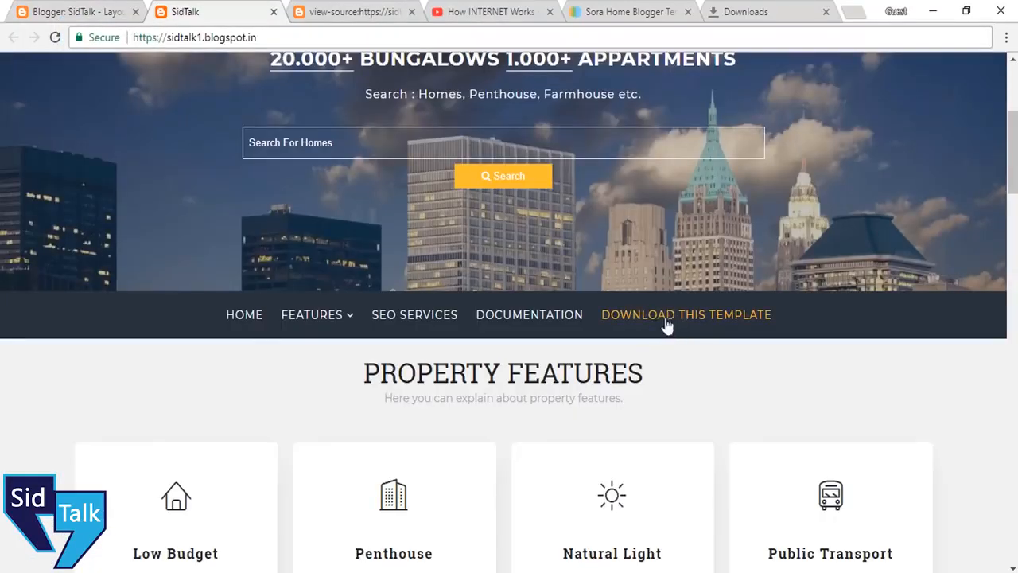
pyautogui.click(55, 38)
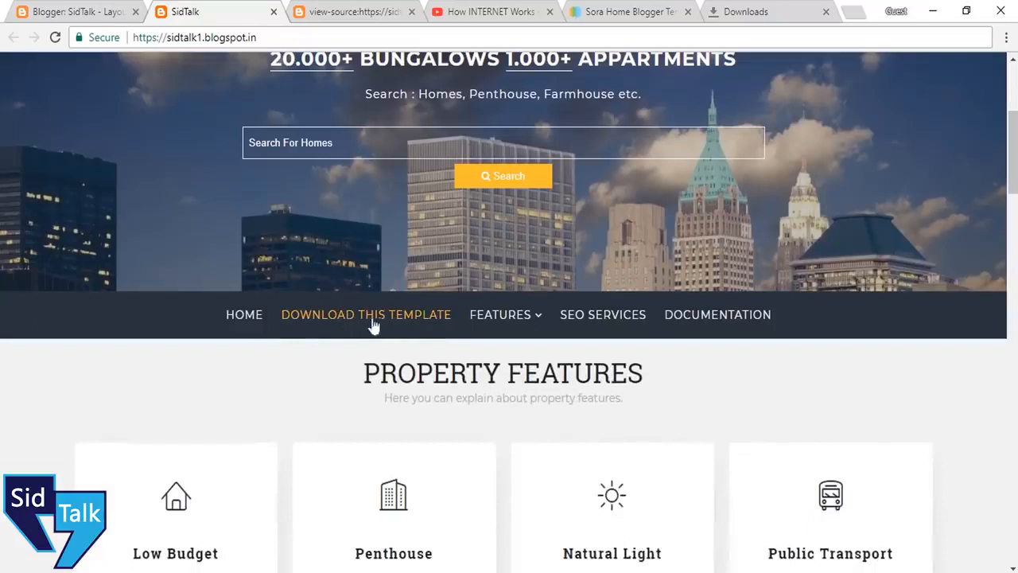
pyautogui.scroll(-3, 590, 257)
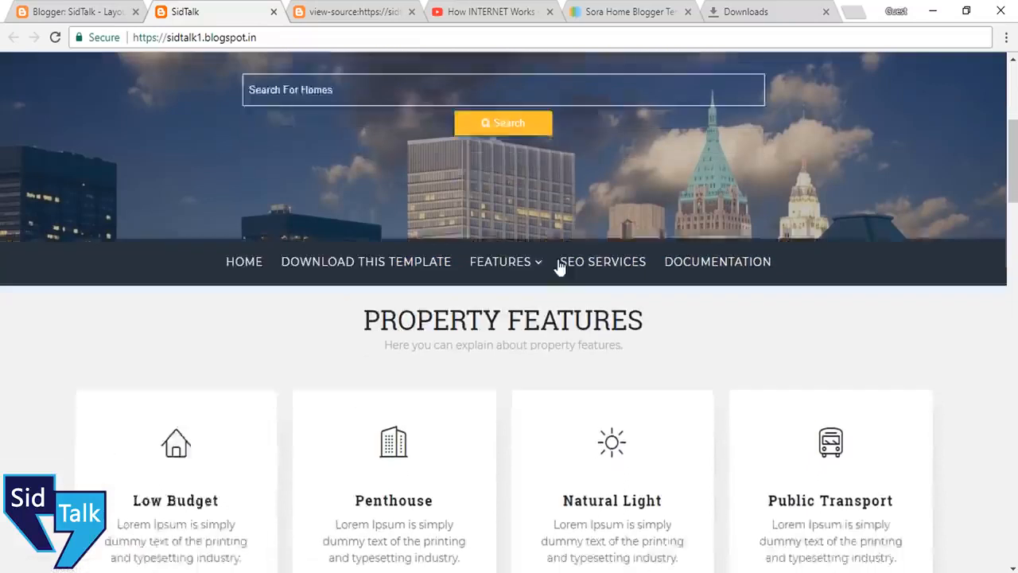
pyautogui.scroll(-15, 644, 320)
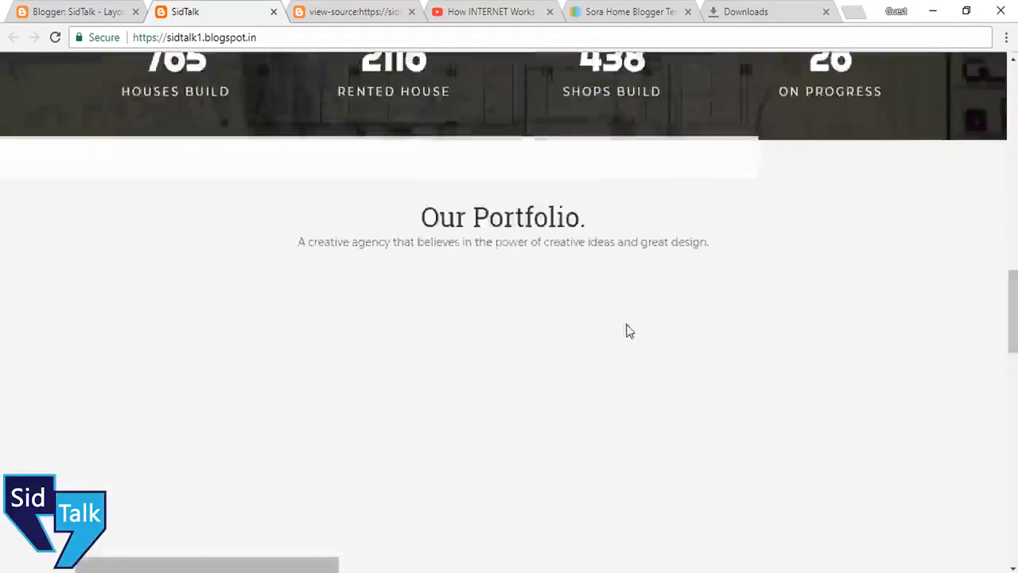
# Return to the blog's Layout page and review its gadget sections, from the favicon and header through the sidebar to the footer social widget
pyautogui.hotkey('ctrl', 'shift', 'Tab')
pyautogui.scroll(-3, 338, 323)
pyautogui.scroll(-1, 683, 338)
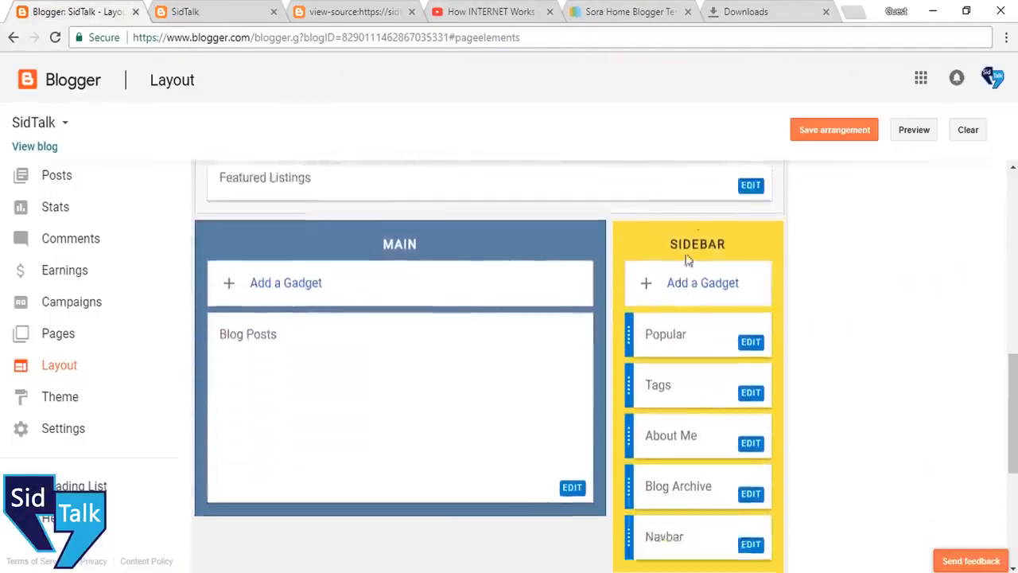
pyautogui.moveTo(709, 392); pyautogui.dragTo(702, 326)
pyautogui.scroll(-4, 698, 374)
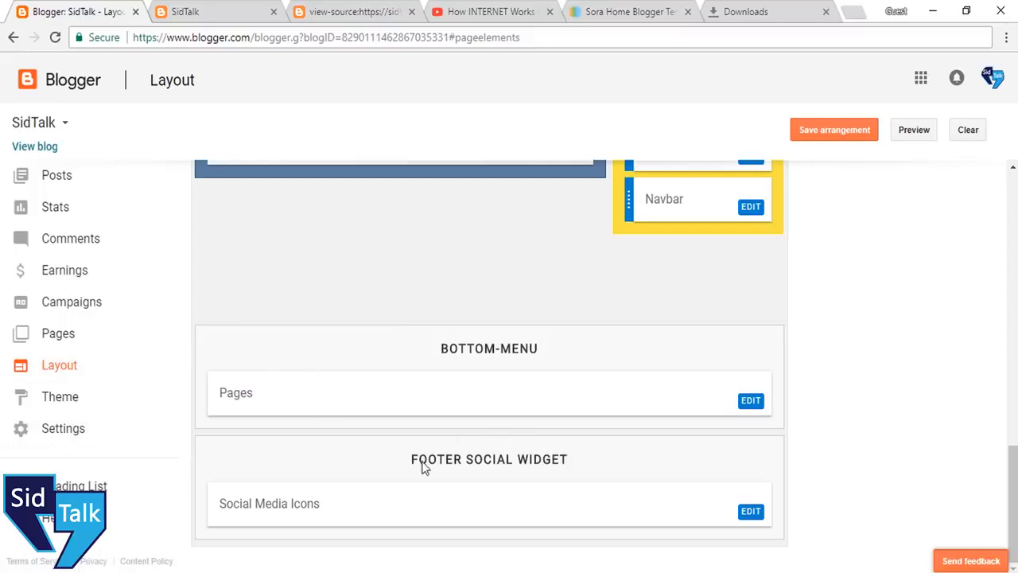
pyautogui.scroll(10, 434, 376)
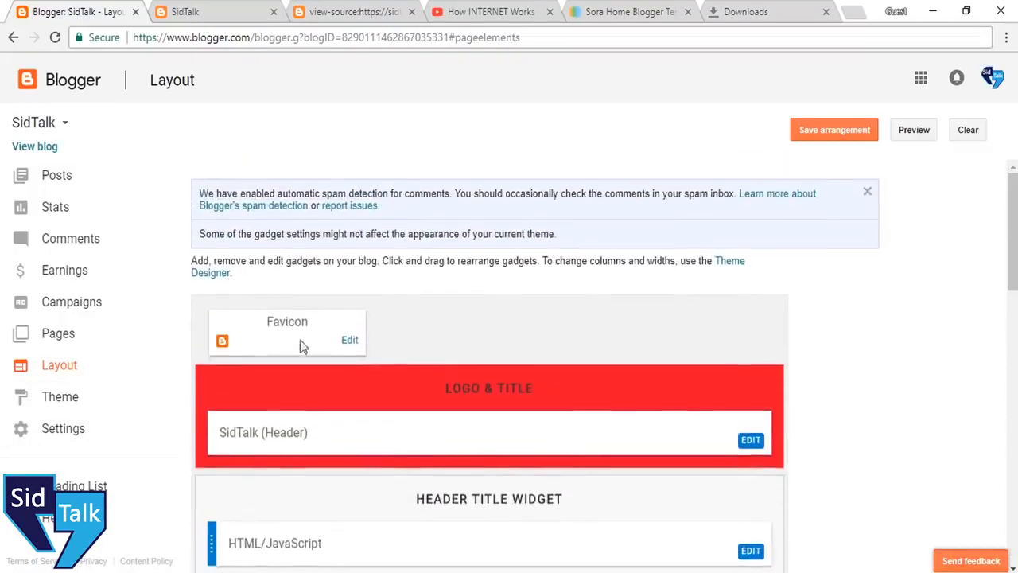
pyautogui.scroll(-5, 321, 353)
pyautogui.scroll(-6, 322, 354)
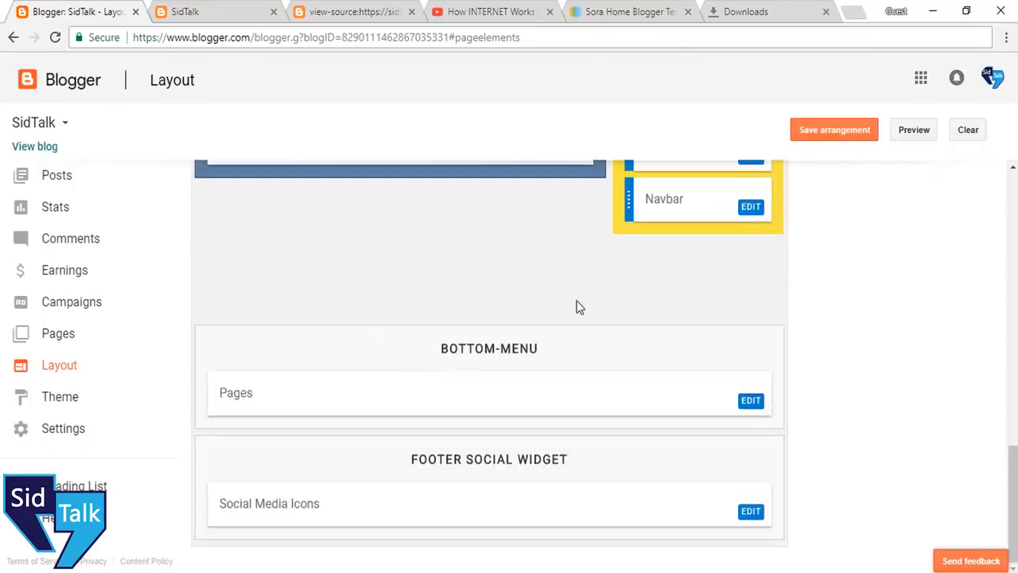
pyautogui.scroll(6, 563, 348)
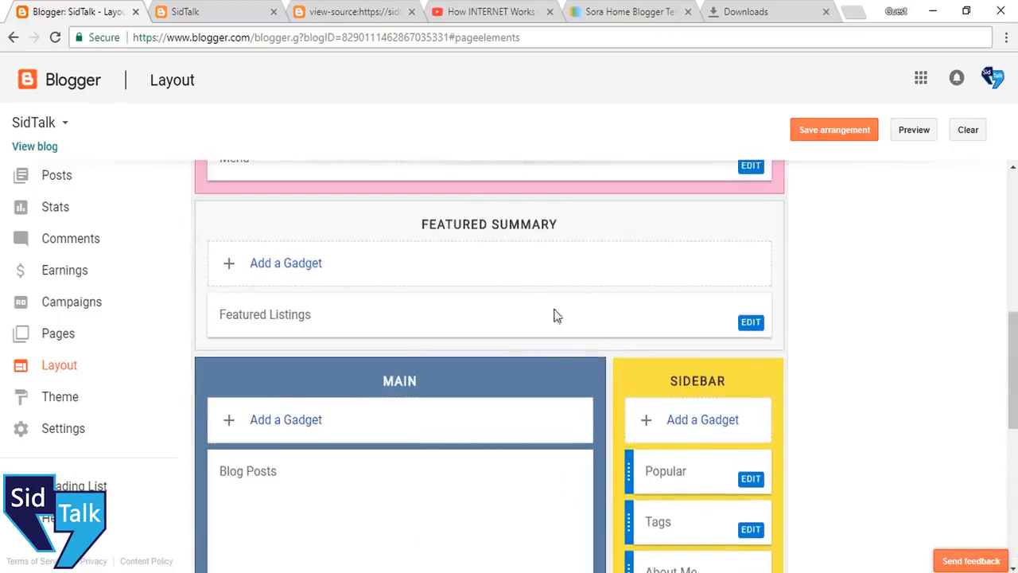
pyautogui.scroll(10, 513, 327)
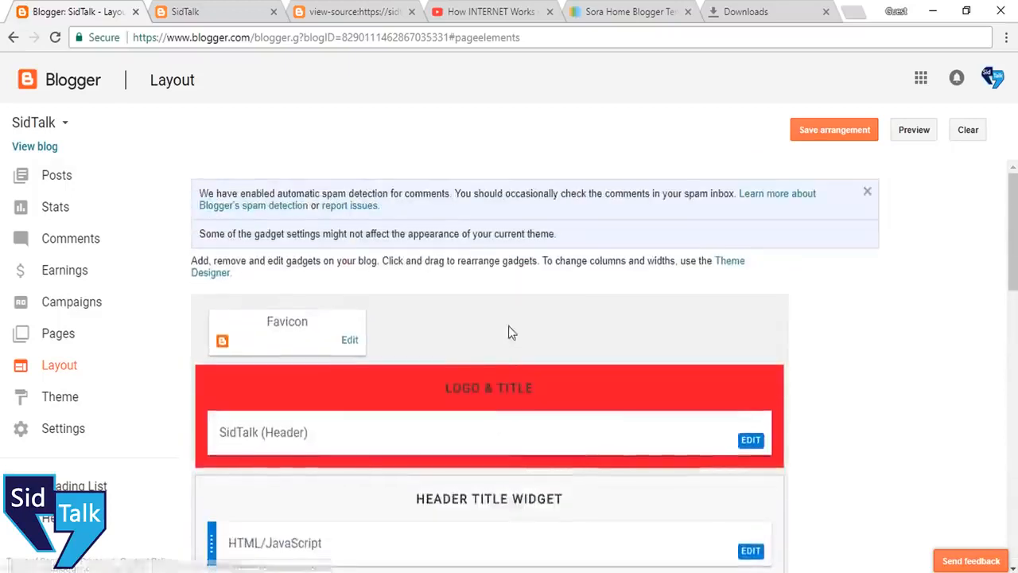
pyautogui.click(820, 146)
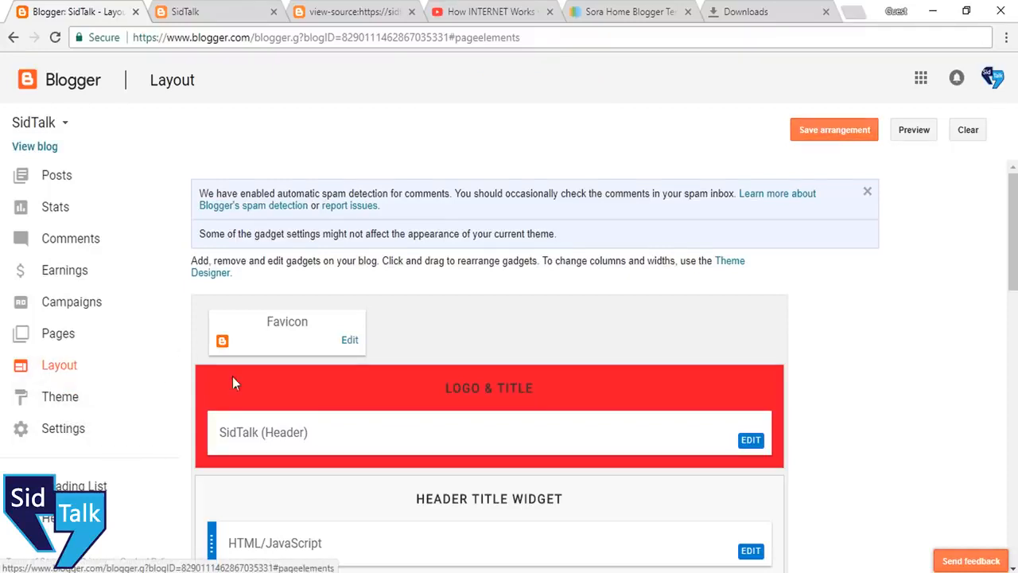
pyautogui.scroll(-6, 454, 246)
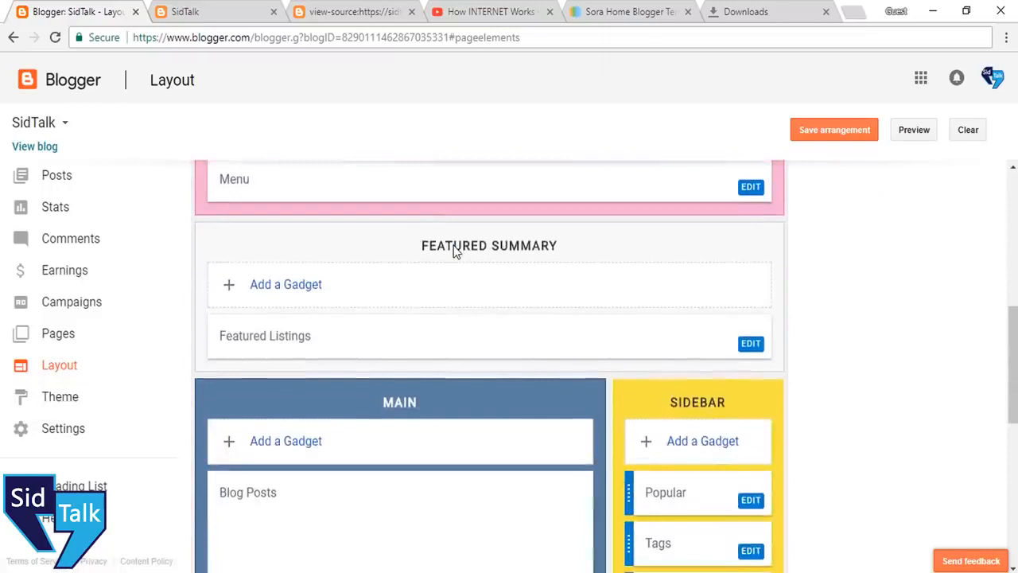
pyautogui.scroll(-4, 454, 247)
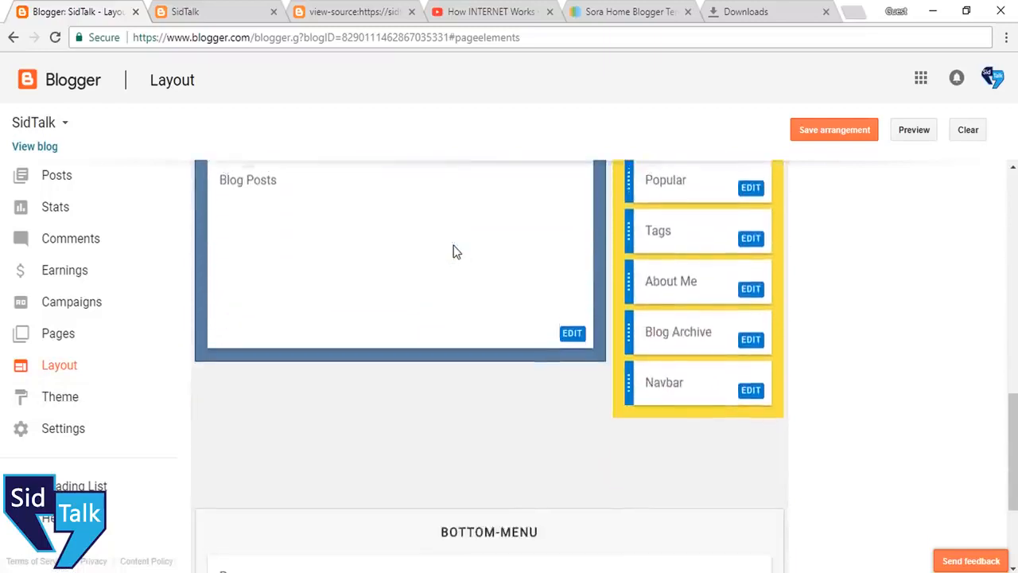
pyautogui.scroll(10, 454, 248)
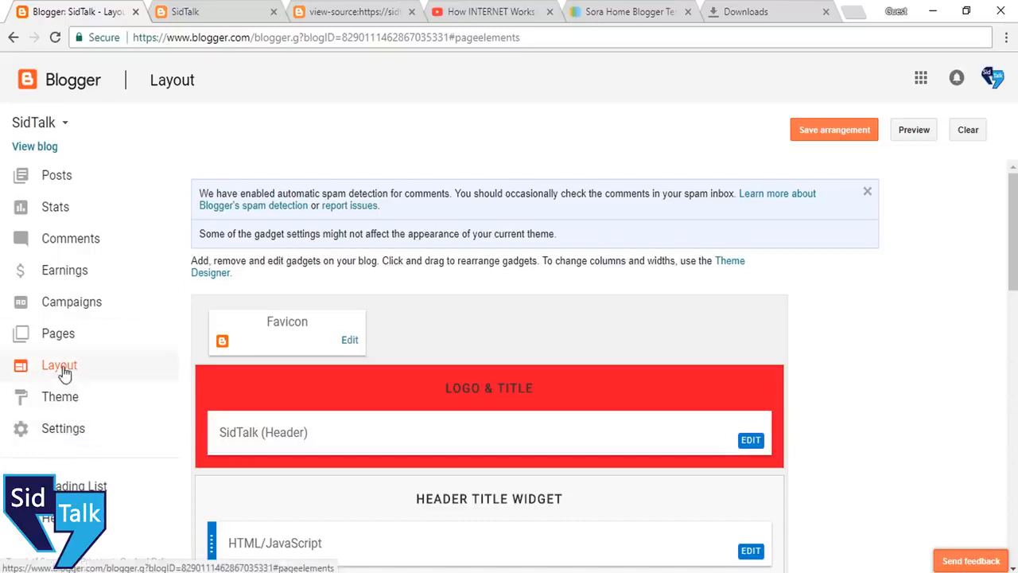
# View the Pages section and its new page editor, and leave without creating a page
pyautogui.click(60, 339)
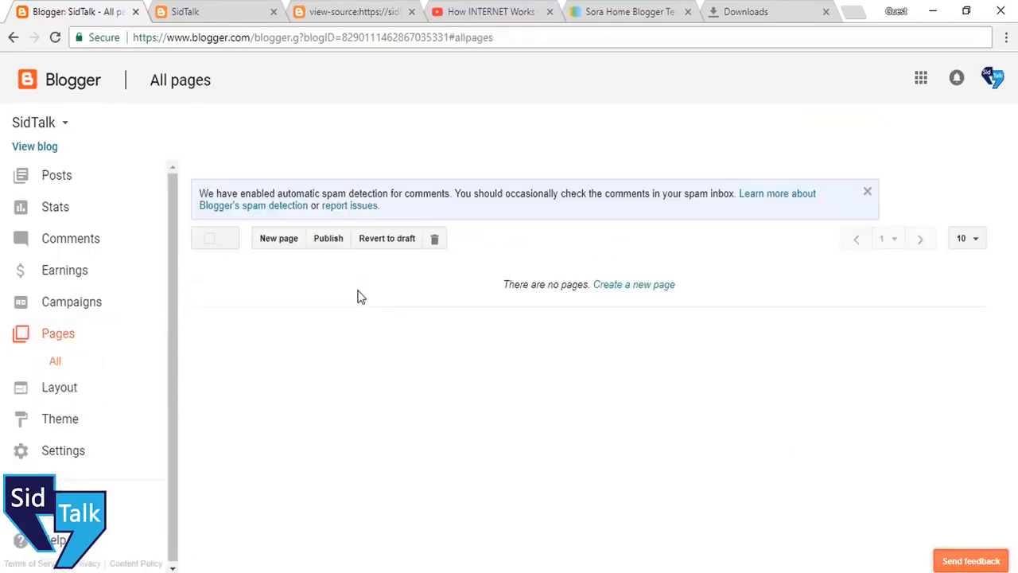
pyautogui.click(279, 238)
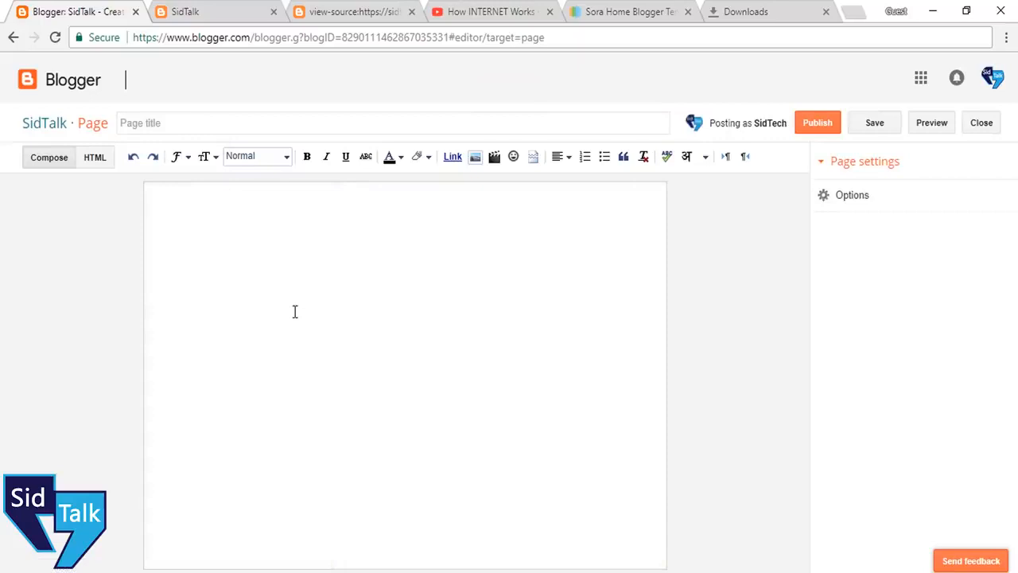
pyautogui.click(151, 116)
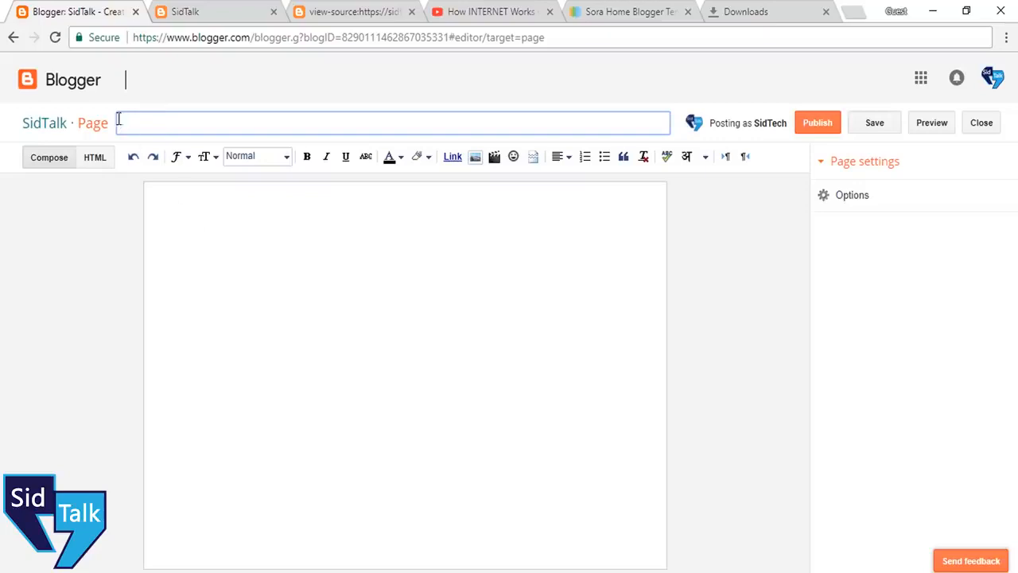
pyautogui.click(11, 38)
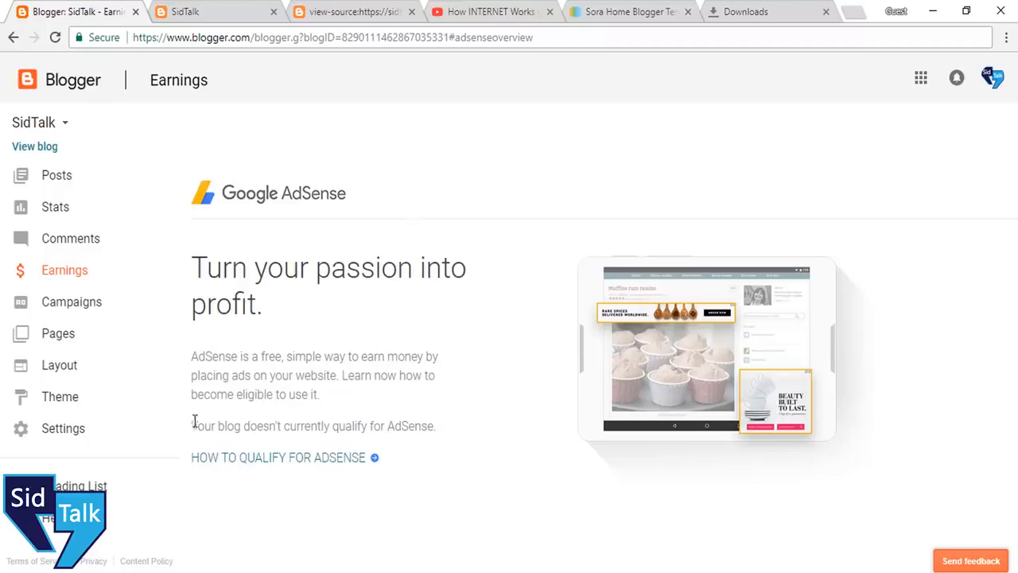
# Check the AdSense status on the Earnings page, read the AdSense eligibility requirements in the help article, and return to Earnings
pyautogui.moveTo(222, 420); pyautogui.dragTo(448, 423)
pyautogui.click(302, 466)
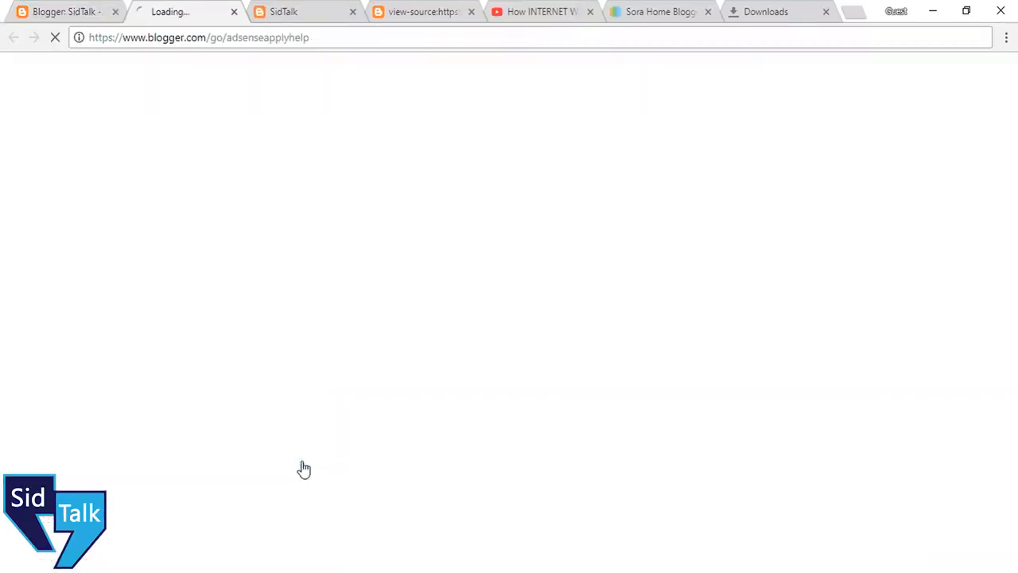
pyautogui.scroll(-4, 286, 274)
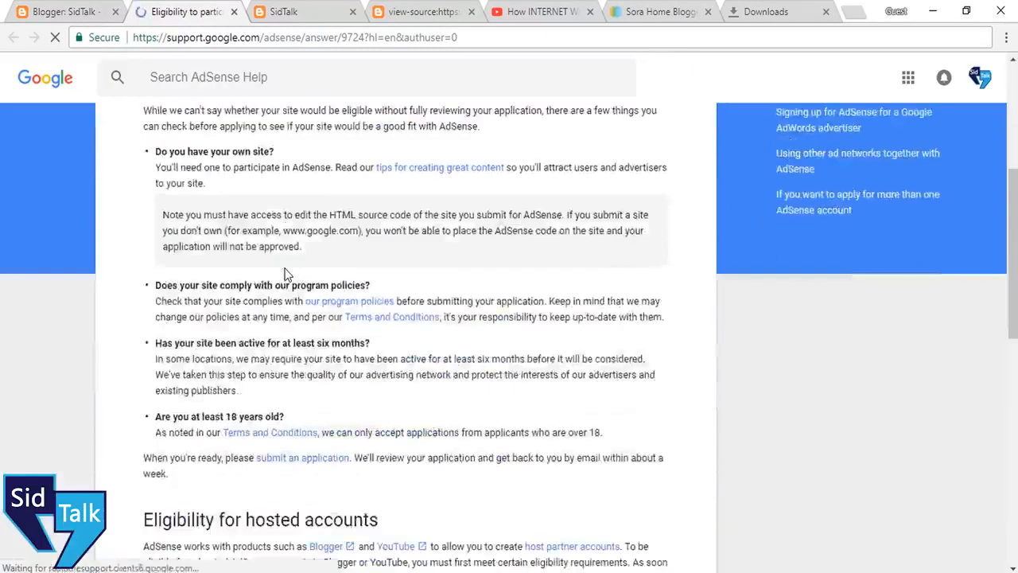
pyautogui.scroll(1, 291, 274)
pyautogui.scroll(-3, 294, 262)
pyautogui.scroll(2, 294, 262)
pyautogui.click(90, 12)
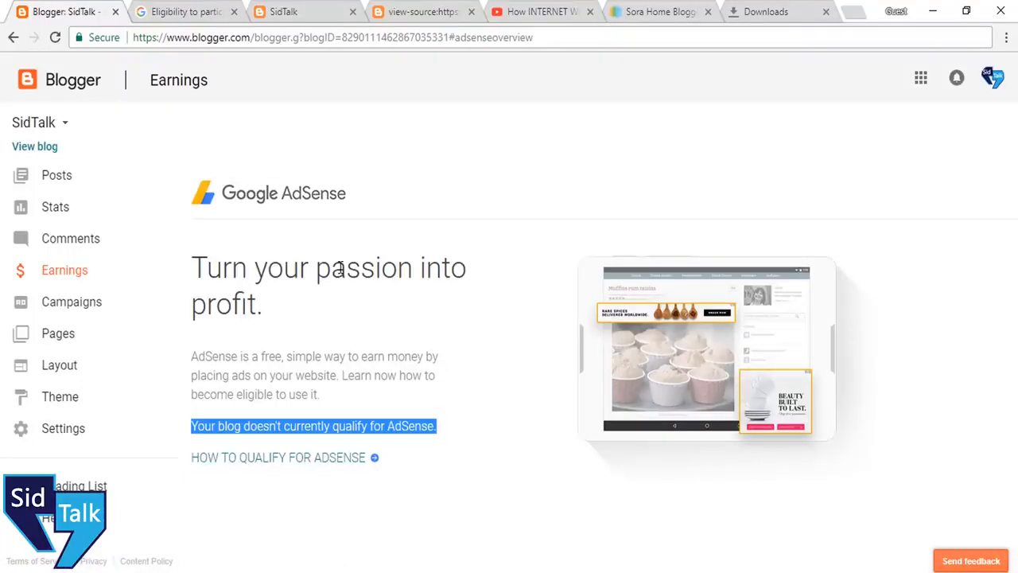
# Review the live SidTalk homepage from the header through the portfolio and testimonials to the contact section, and return to the Earnings page
pyautogui.click(316, 391)
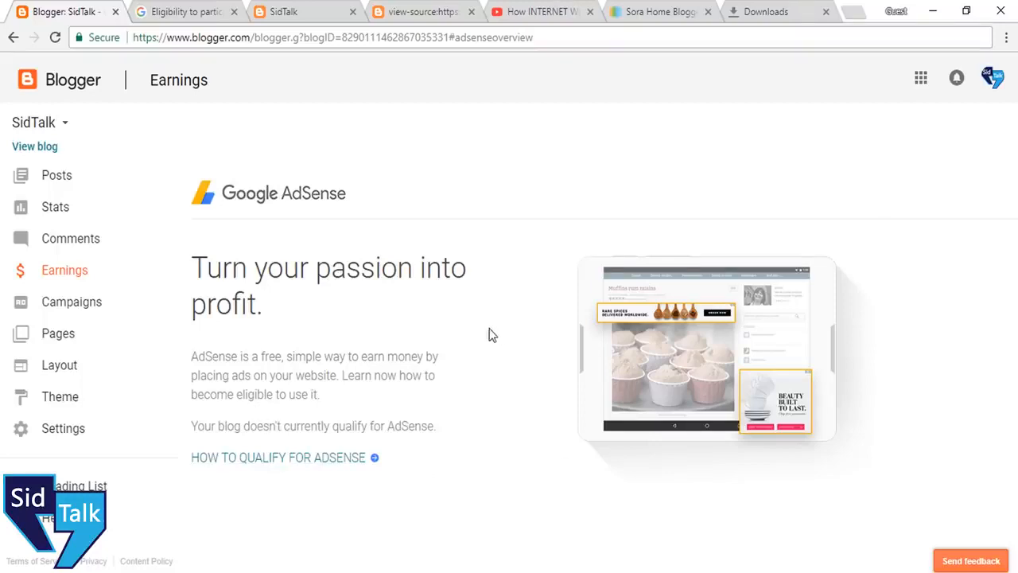
pyautogui.click(321, 7)
pyautogui.scroll(10, 406, 290)
pyautogui.scroll(7, 478, 270)
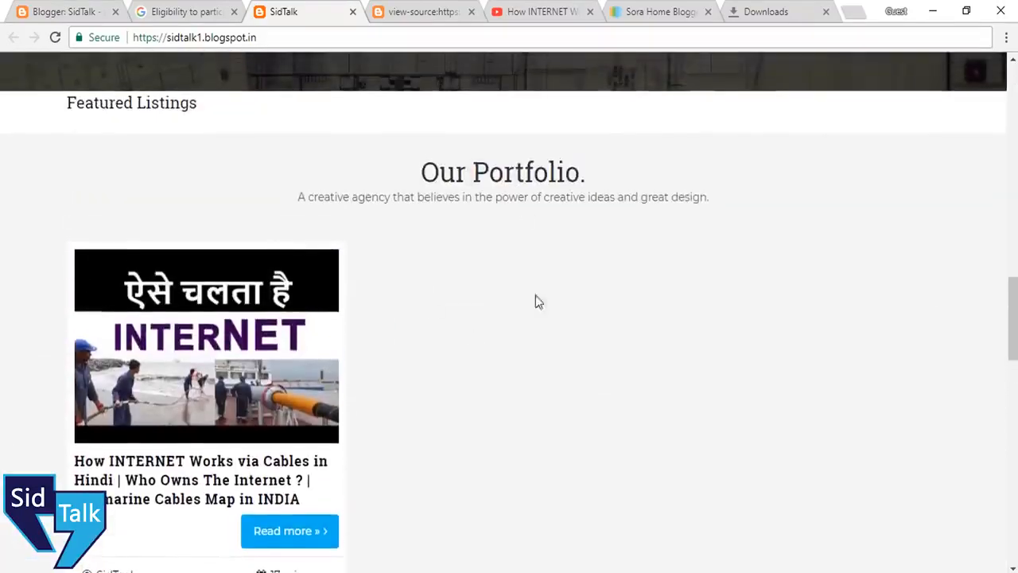
pyautogui.scroll(9, 470, 241)
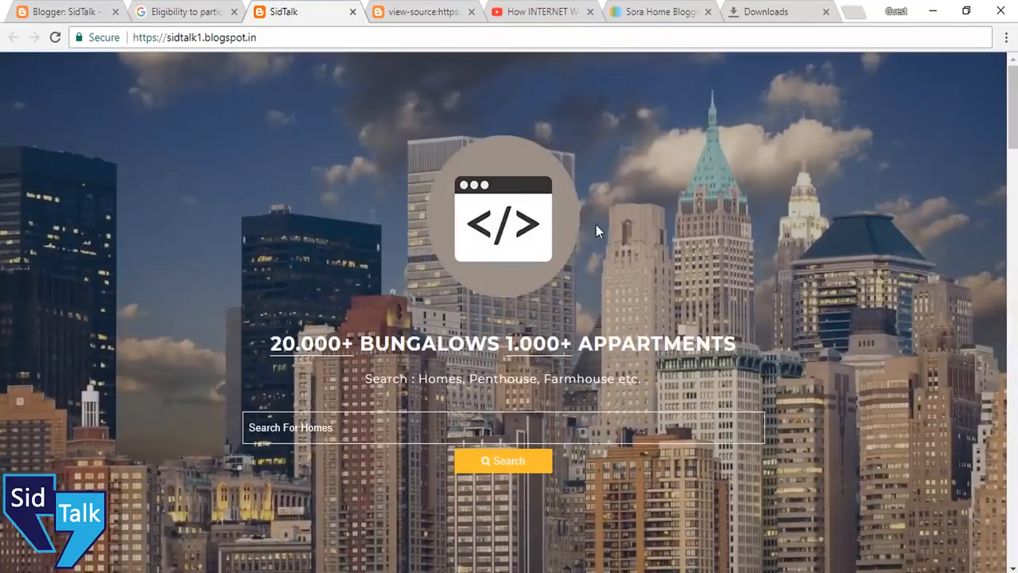
pyautogui.scroll(-5, 605, 230)
pyautogui.scroll(2, 598, 275)
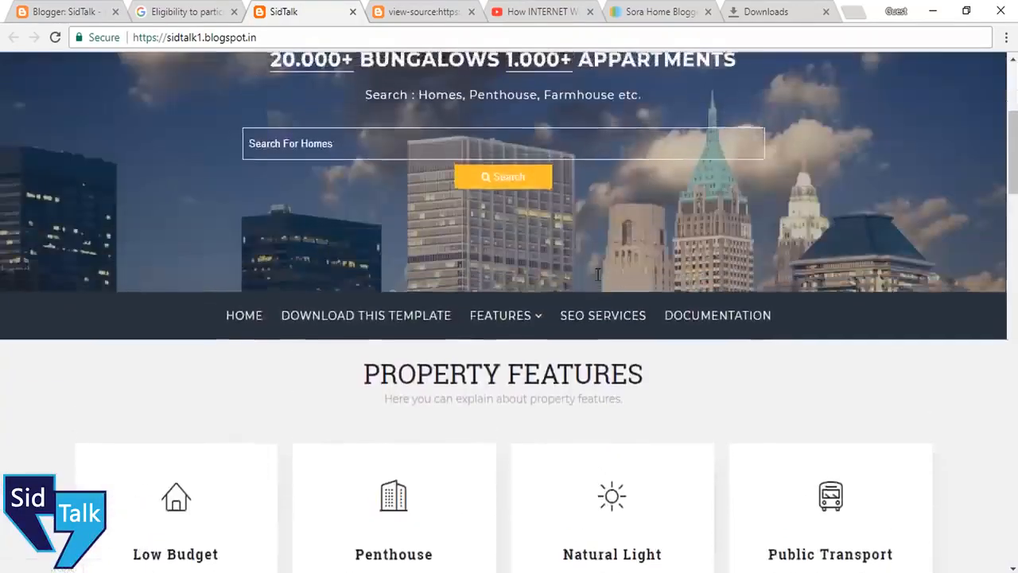
pyautogui.scroll(-14, 598, 275)
pyautogui.scroll(-15, 598, 274)
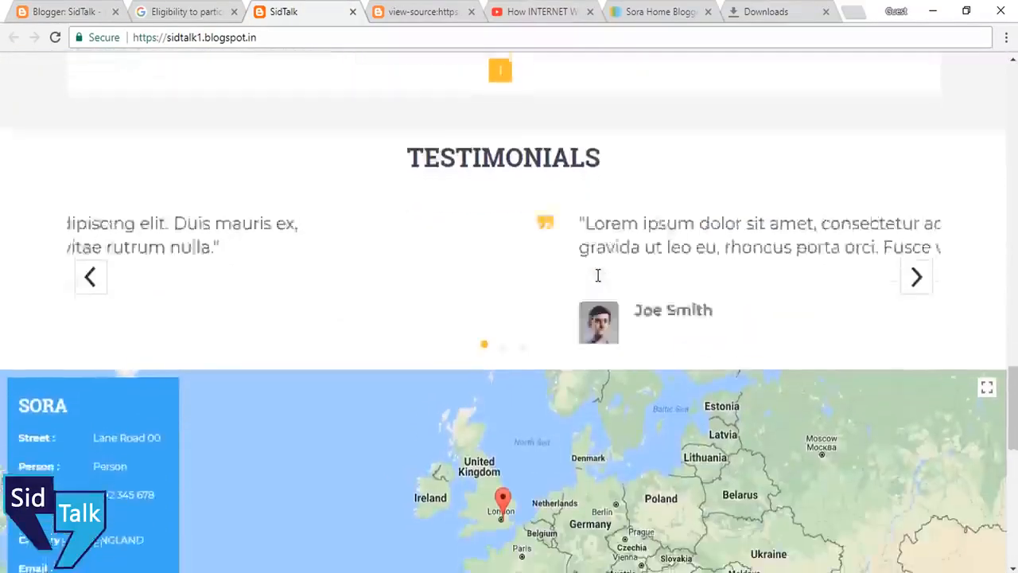
pyautogui.scroll(-5, 334, 422)
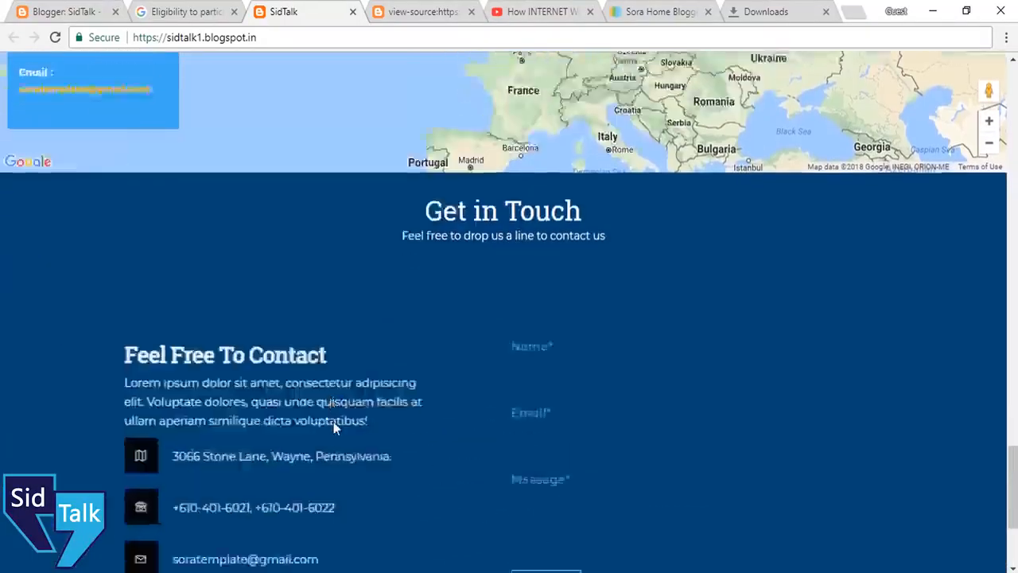
pyautogui.scroll(20, 333, 428)
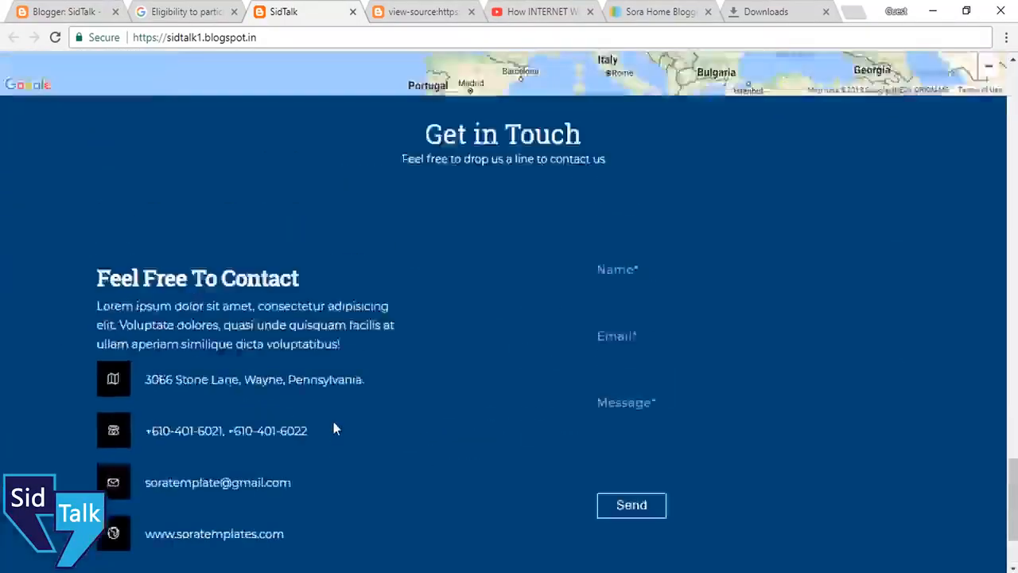
pyautogui.scroll(13, 326, 374)
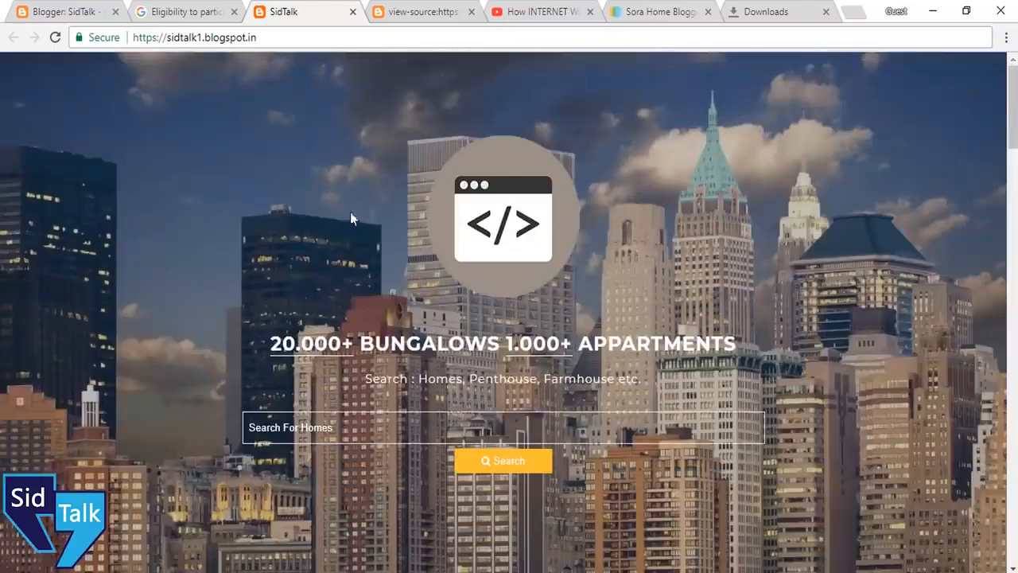
pyautogui.click(60, 11)
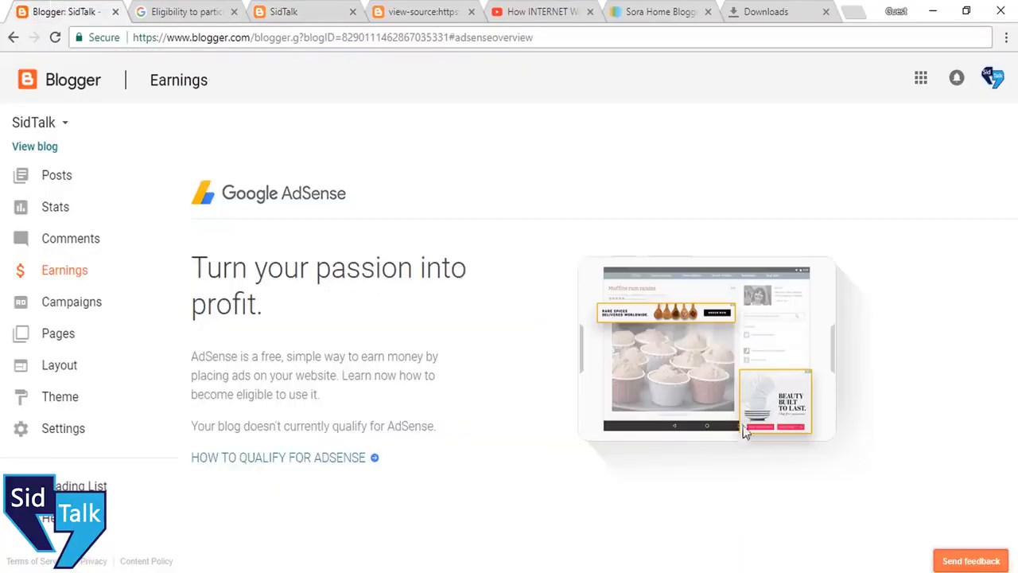
# Open the How INTERNET Works via Cables post from the live blog's homepage and start a comment below it
pyautogui.hotkey('ctrl', '3')
pyautogui.scroll(-14, 284, 254)
pyautogui.scroll(-3, 285, 256)
pyautogui.click(198, 401)
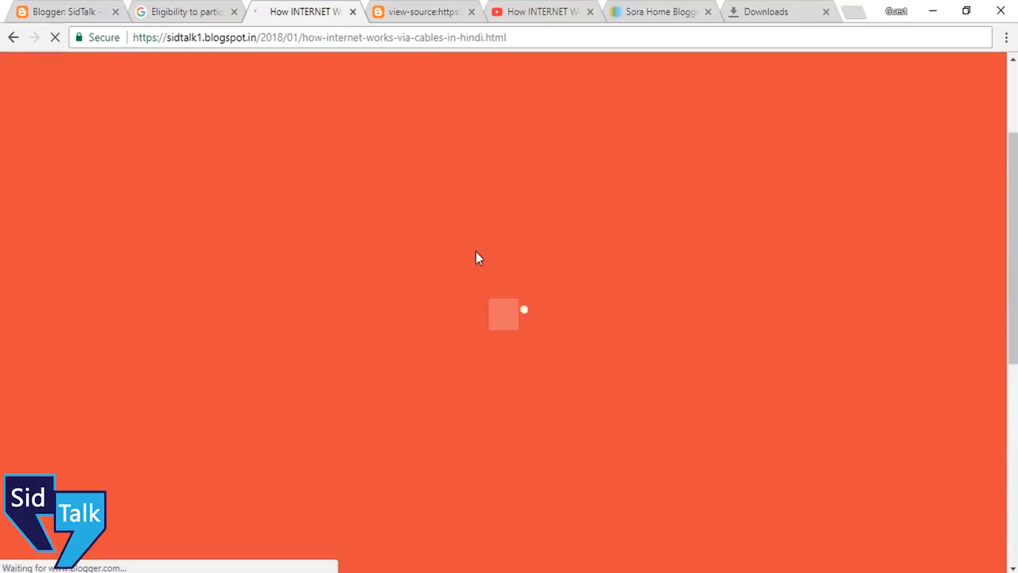
pyautogui.scroll(-4, 421, 287)
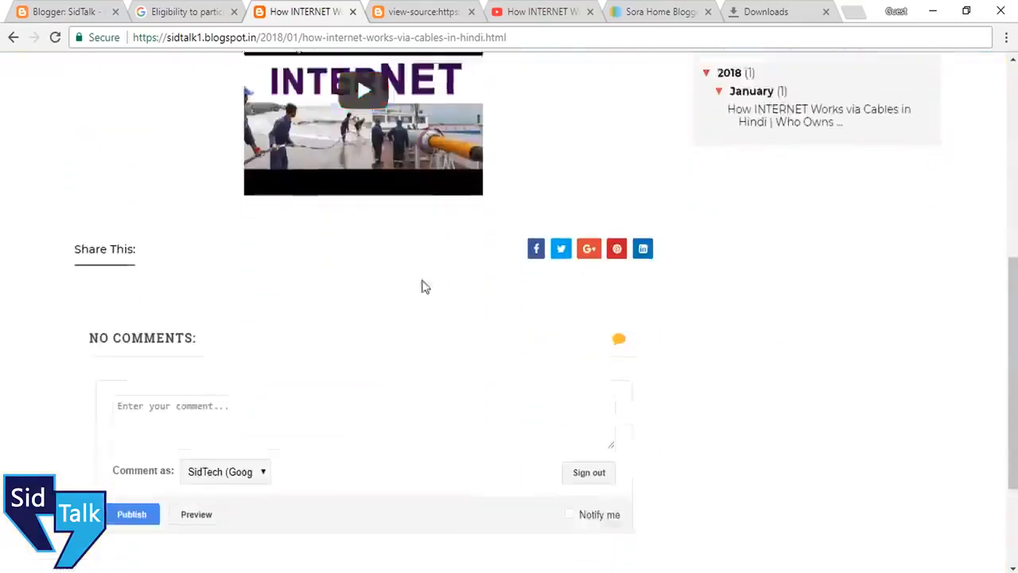
pyautogui.click(211, 330)
pyautogui.scroll(-1, 224, 341)
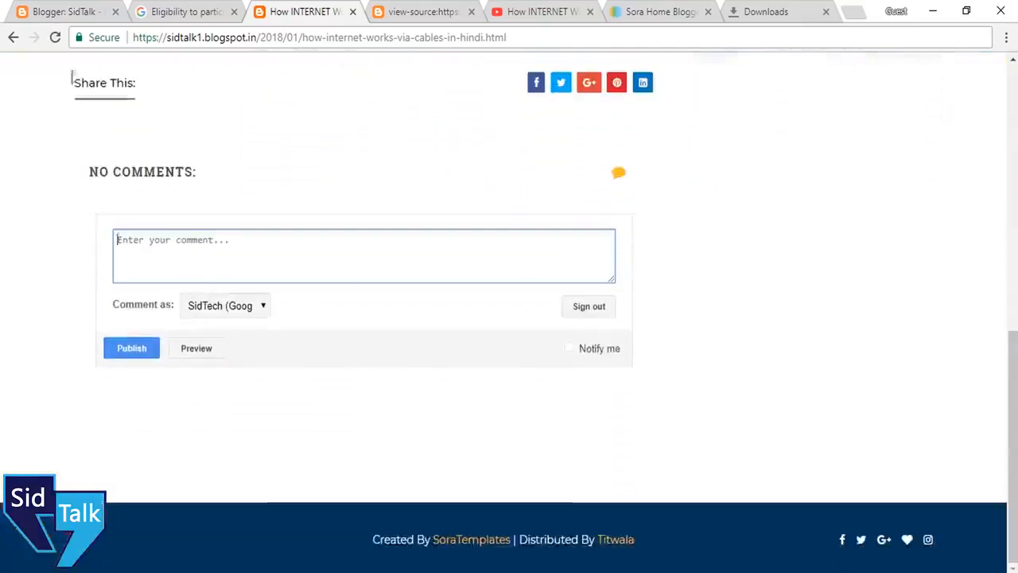
# Check the blog's Published comments page, and publish the comment "hello" on the live post
pyautogui.click(49, 8)
pyautogui.click(55, 243)
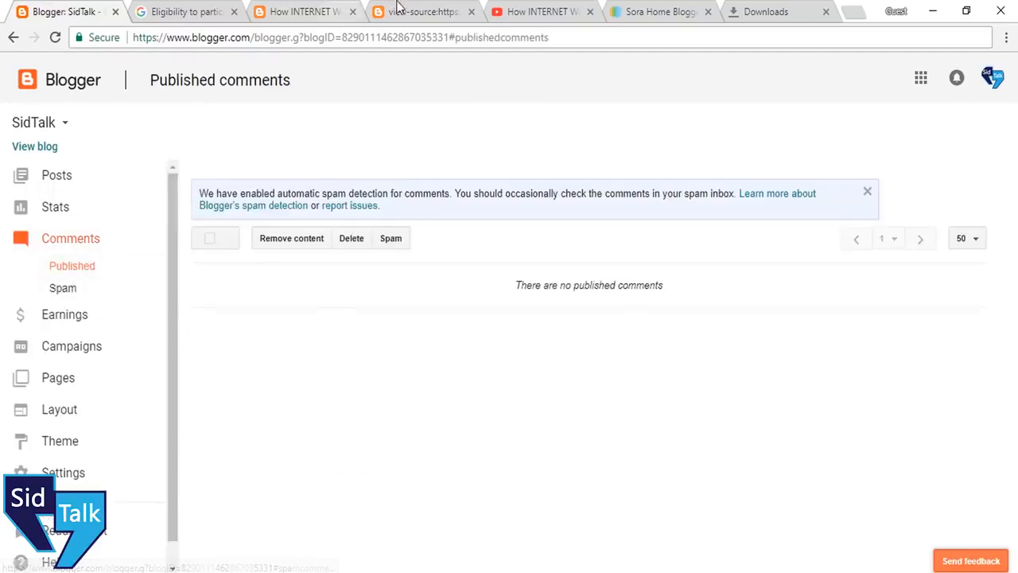
pyautogui.click(312, 12)
pyautogui.write('hello')
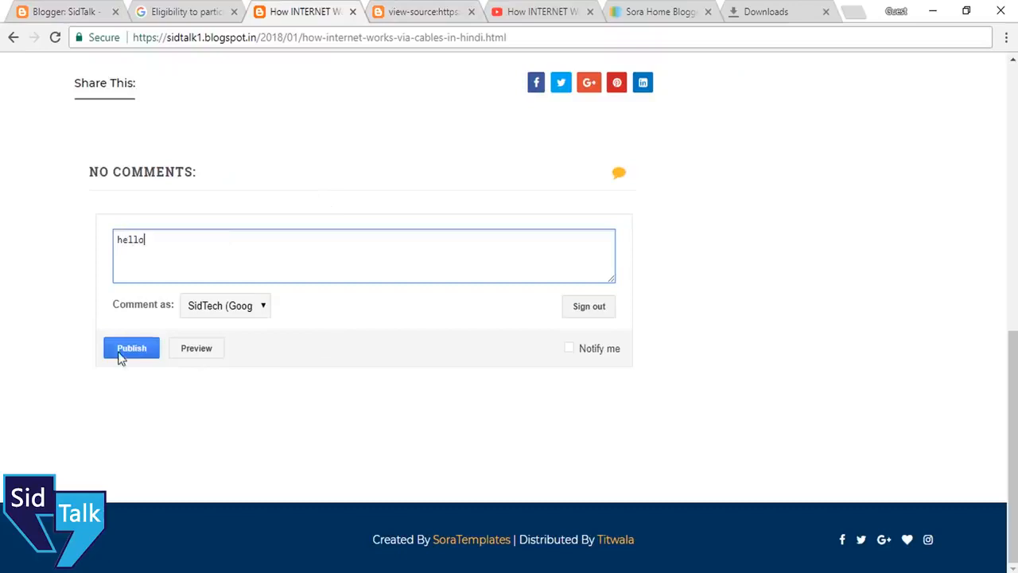
pyautogui.click(121, 354)
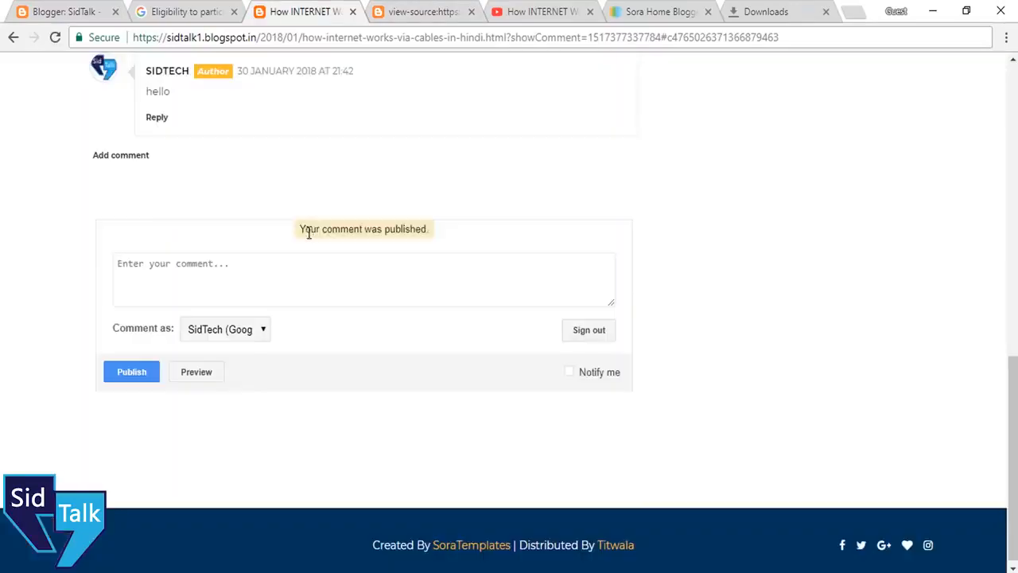
# Check the new comment under the live post, and reload the Published comments page to find it there
pyautogui.moveTo(307, 231); pyautogui.dragTo(494, 244)
pyautogui.scroll(2, 258, 179)
pyautogui.scroll(2, 169, 266)
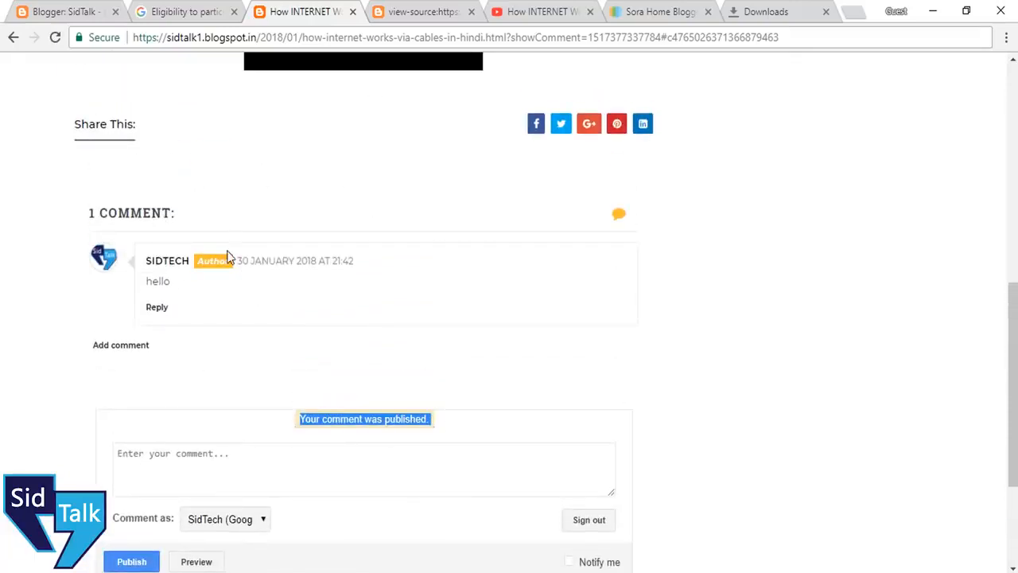
pyautogui.click(55, 10)
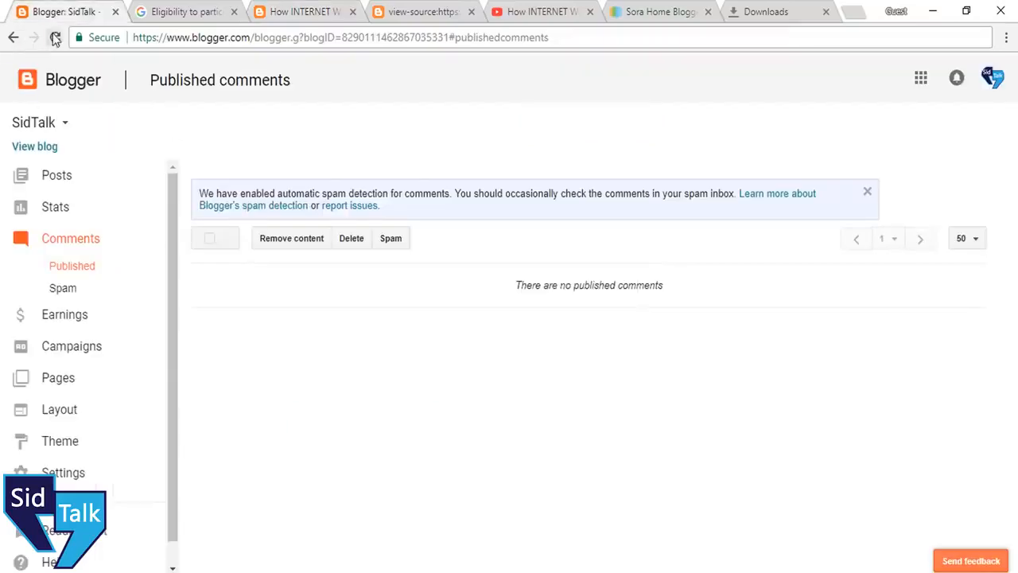
pyautogui.click(55, 39)
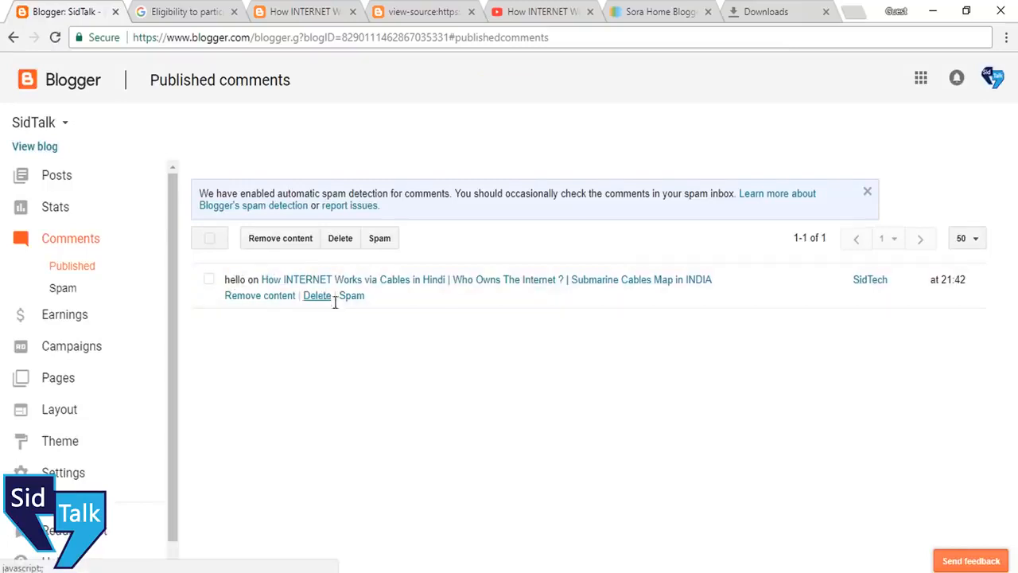
# Review the Stats overview, including pageviews, posts, traffic sources and the audience map
pyautogui.click(56, 213)
pyautogui.moveTo(510, 239); pyautogui.dragTo(720, 246)
pyautogui.click(712, 242)
pyautogui.click(600, 291)
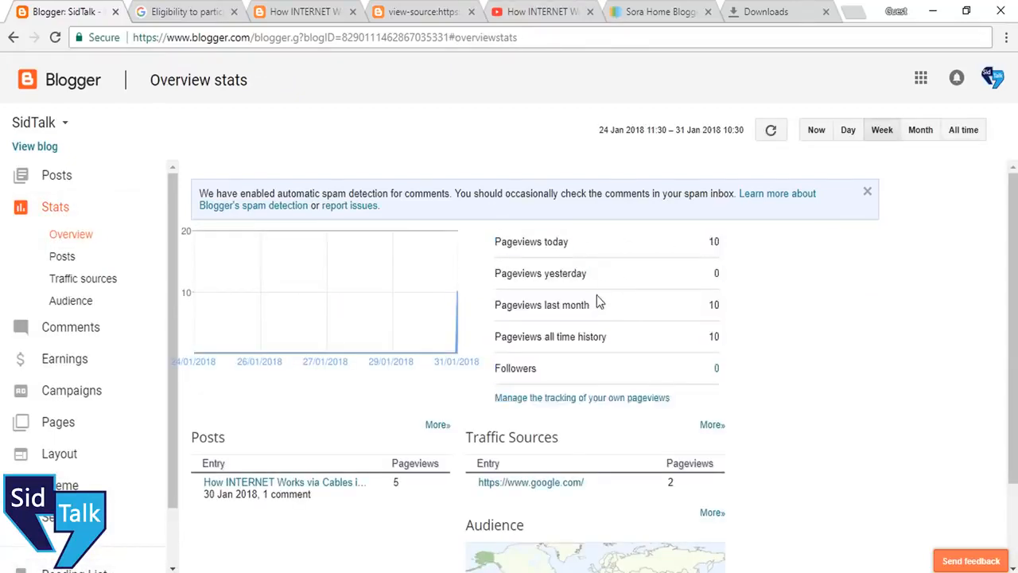
pyautogui.scroll(-2, 596, 297)
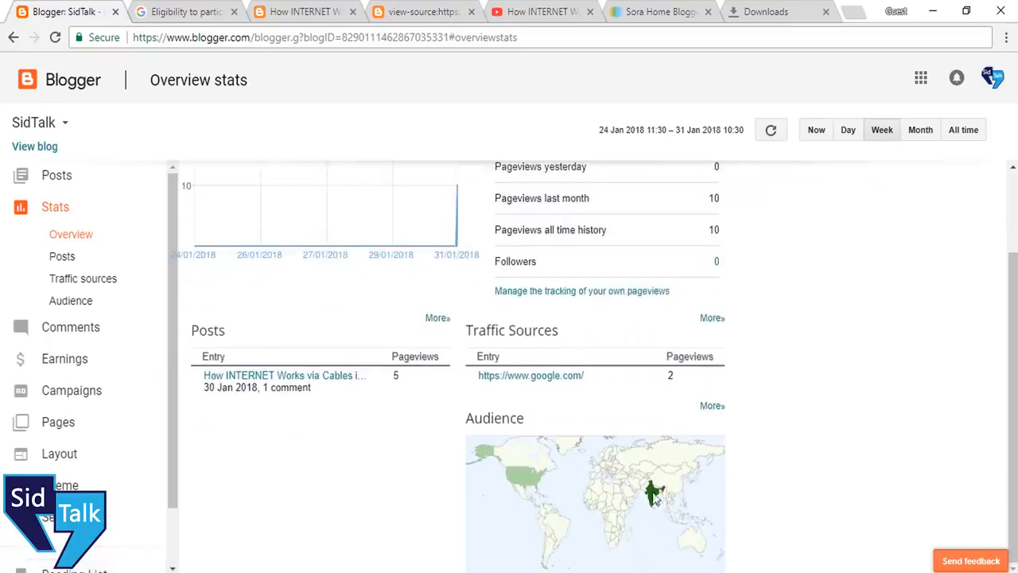
pyautogui.scroll(2, 525, 478)
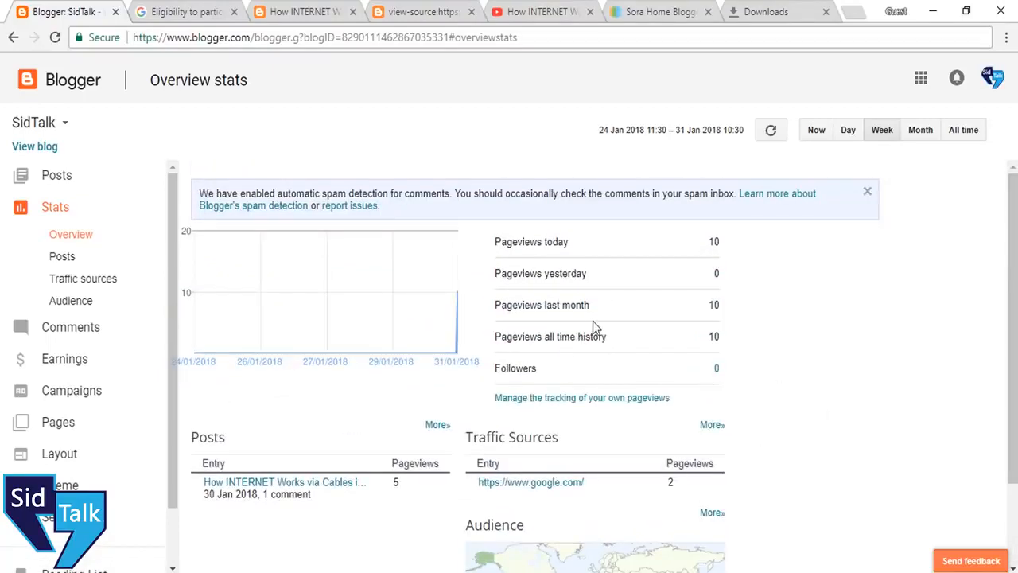
# View the page source of the live post and look through its code to the end
pyautogui.click(282, 11)
pyautogui.rightClick(256, 161)
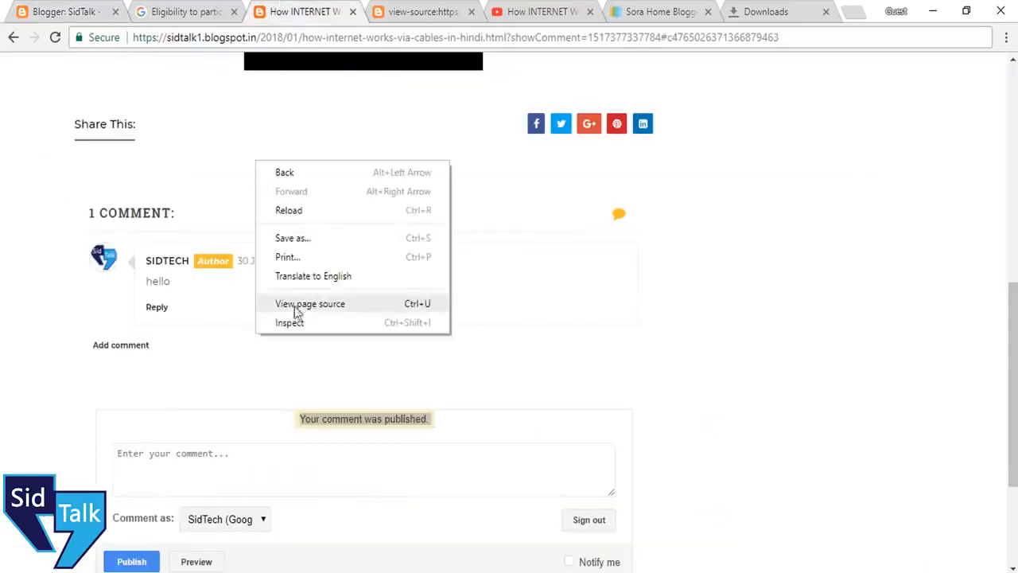
pyautogui.click(296, 305)
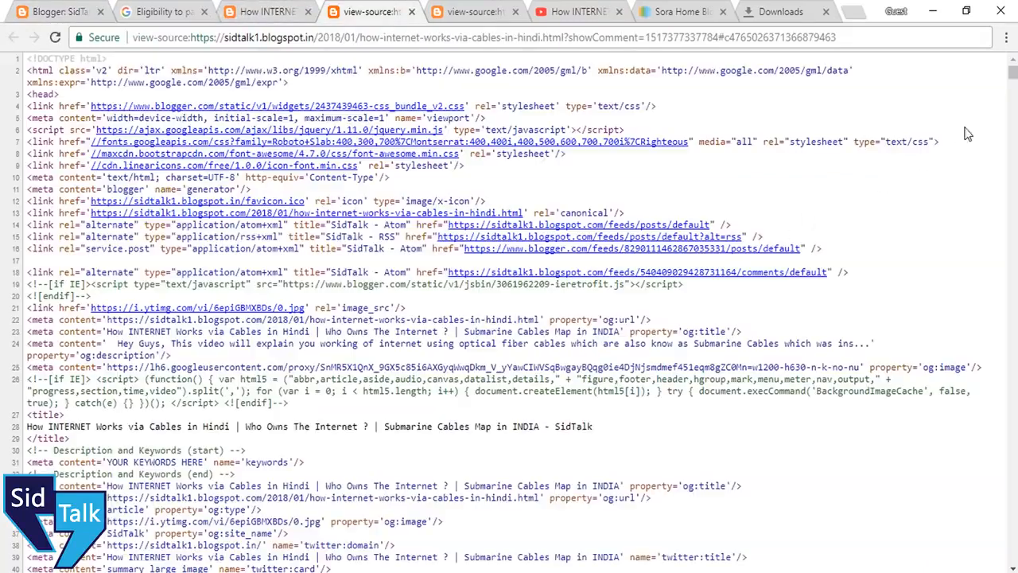
pyautogui.moveTo(1012, 72); pyautogui.dragTo(1012, 555)
# Return to the Blogger dashboard and view the blog's Basic settings
pyautogui.click(159, 11)
pyautogui.click(49, 11)
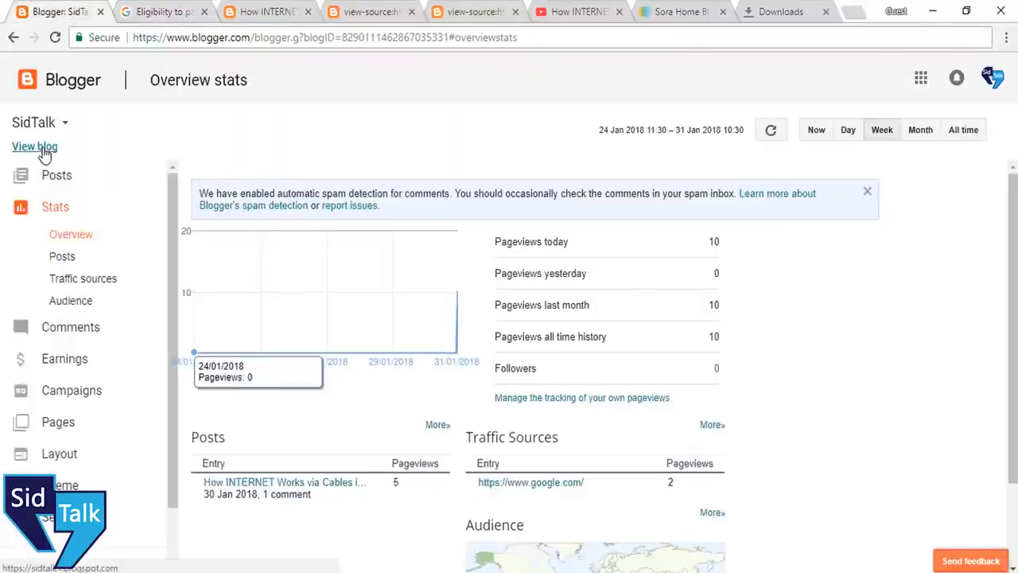
pyautogui.scroll(-1, 79, 315)
pyautogui.click(69, 449)
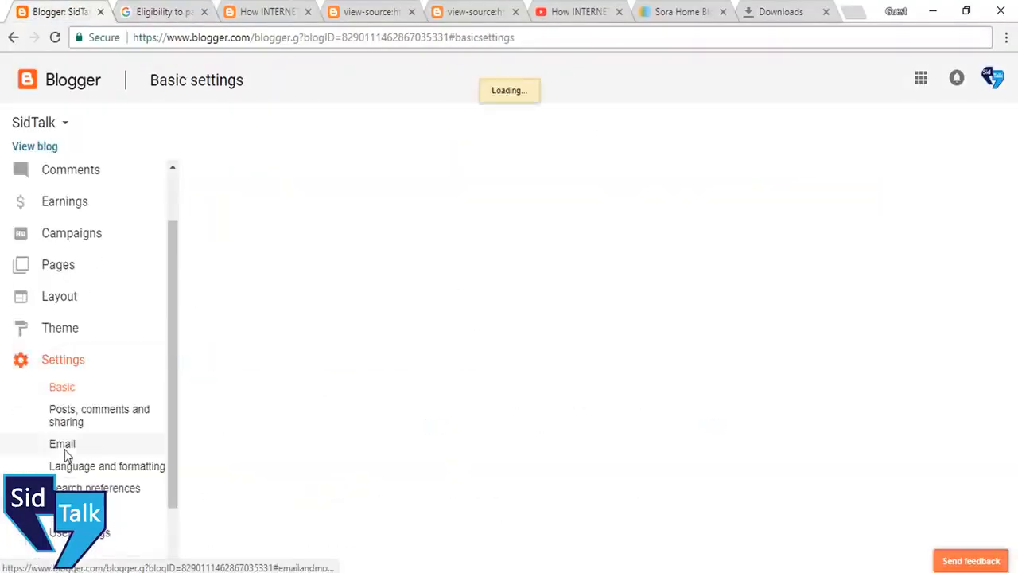
pyautogui.scroll(1, 102, 358)
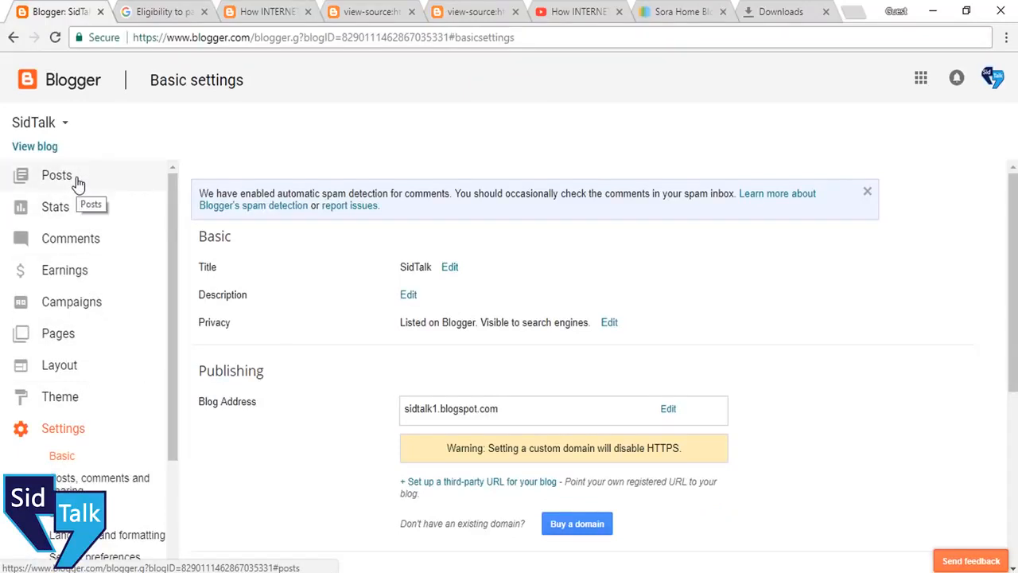
# Return to the live post, try the SEO Services link in its main menu, and go back to the post's header
pyautogui.click(294, 11)
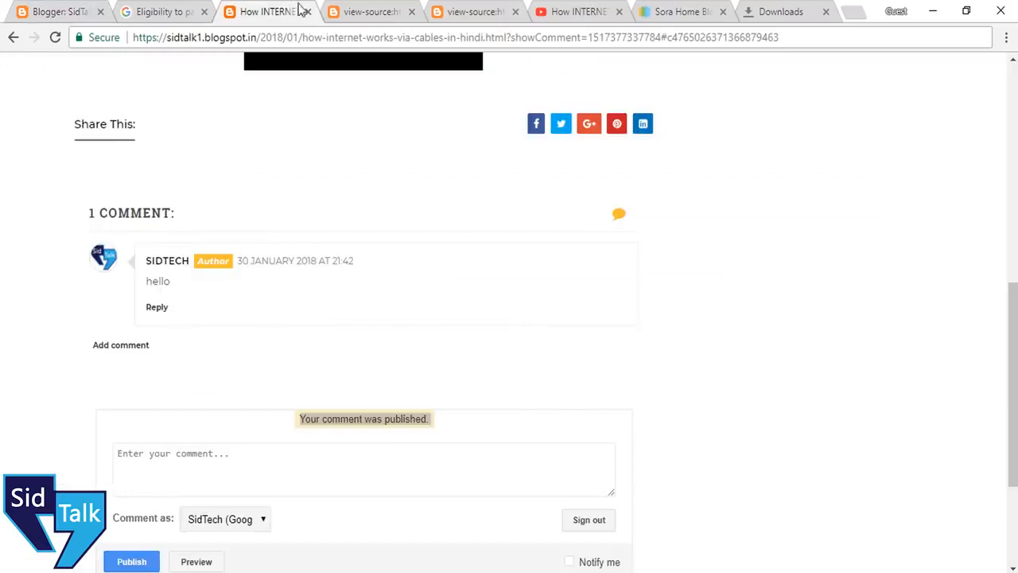
pyautogui.click(365, 7)
pyautogui.click(270, 9)
pyautogui.scroll(7, 689, 283)
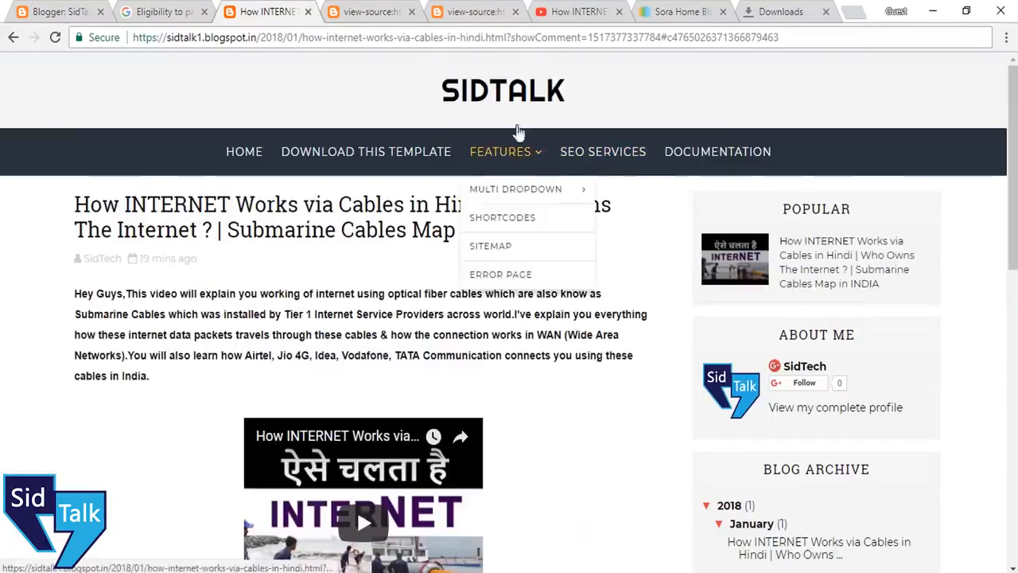
pyautogui.click(585, 157)
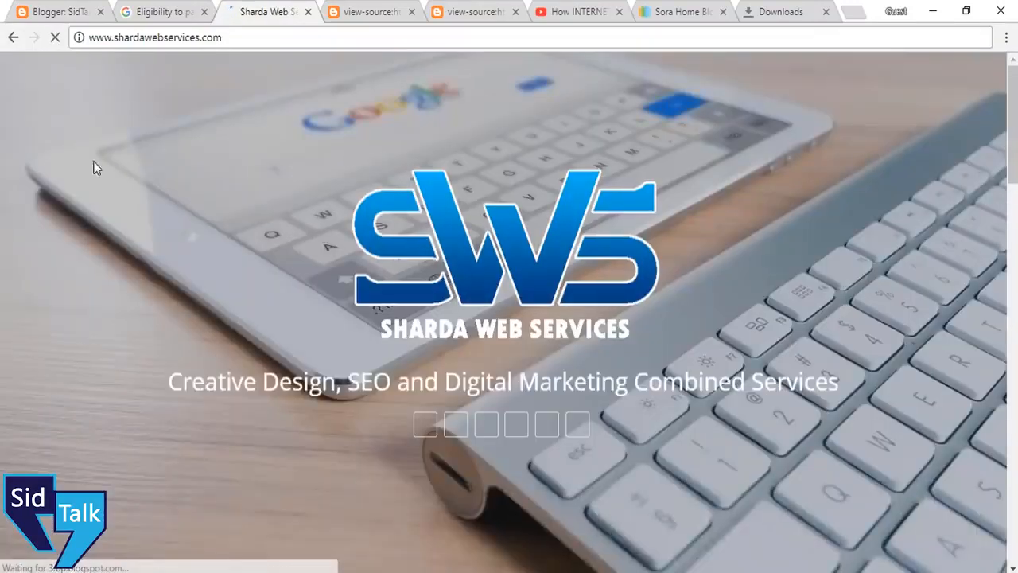
pyautogui.click(13, 38)
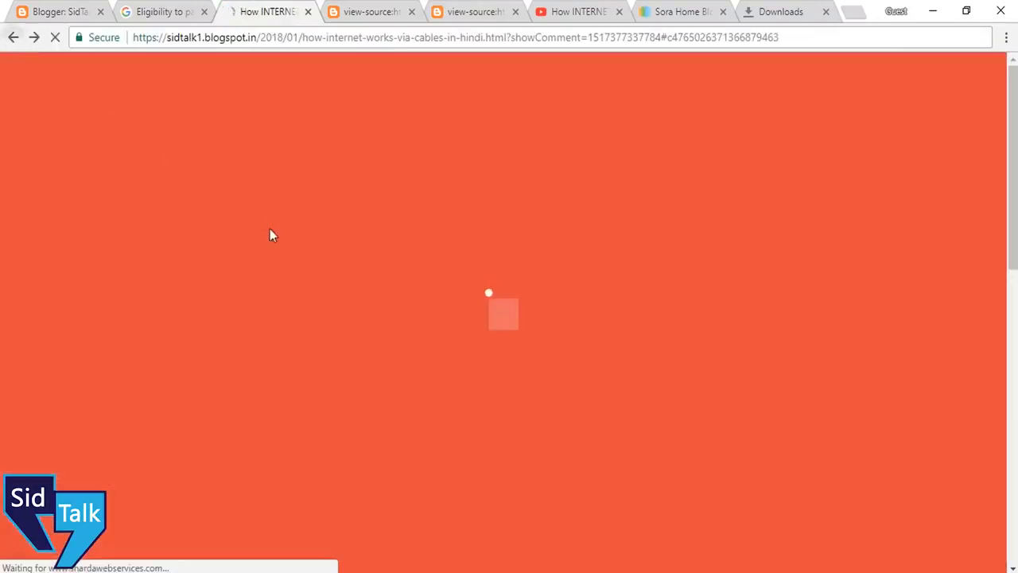
pyautogui.scroll(10, 455, 234)
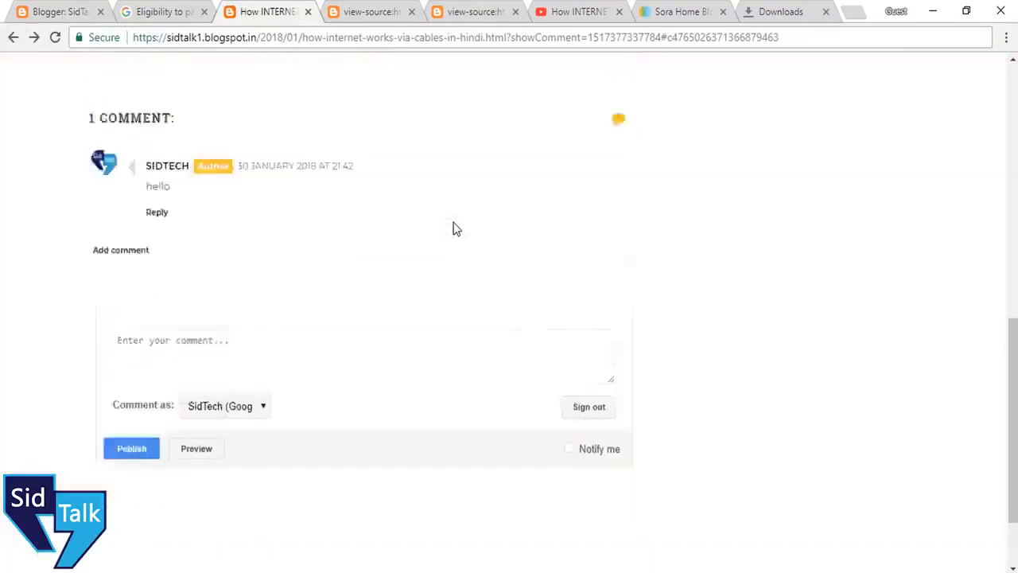
pyautogui.scroll(2, 456, 229)
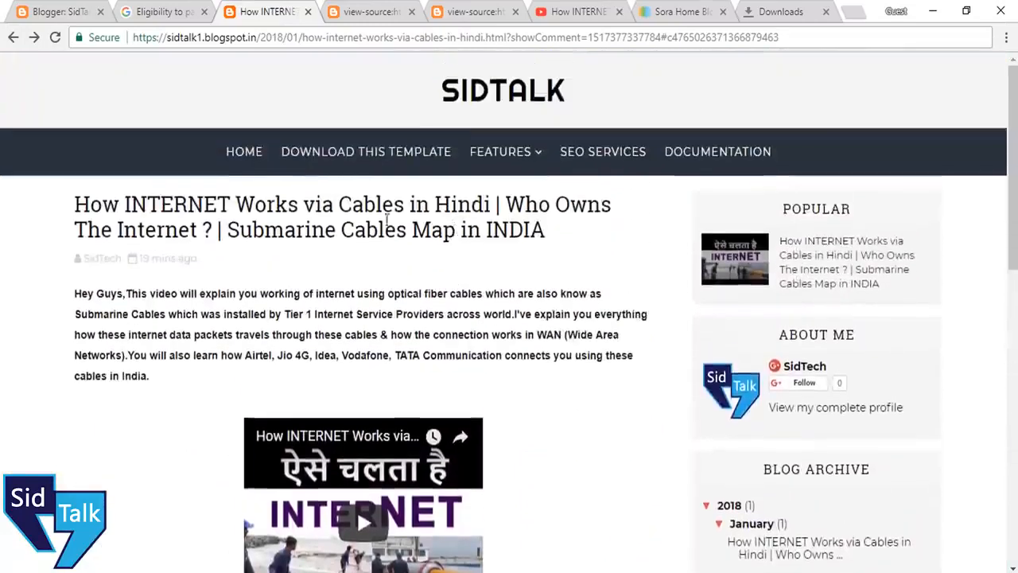
# Open the live blog's homepage from the menu, examine the blogspot.in part of its address, and look through the property features
pyautogui.click(248, 156)
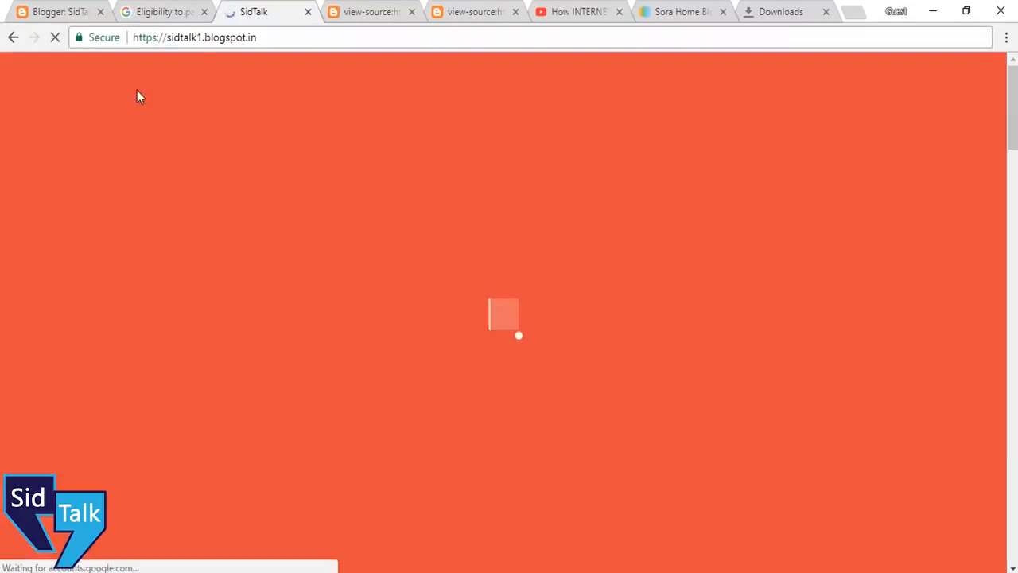
pyautogui.doubleClick(209, 37)
pyautogui.moveTo(305, 28); pyautogui.dragTo(378, 291)
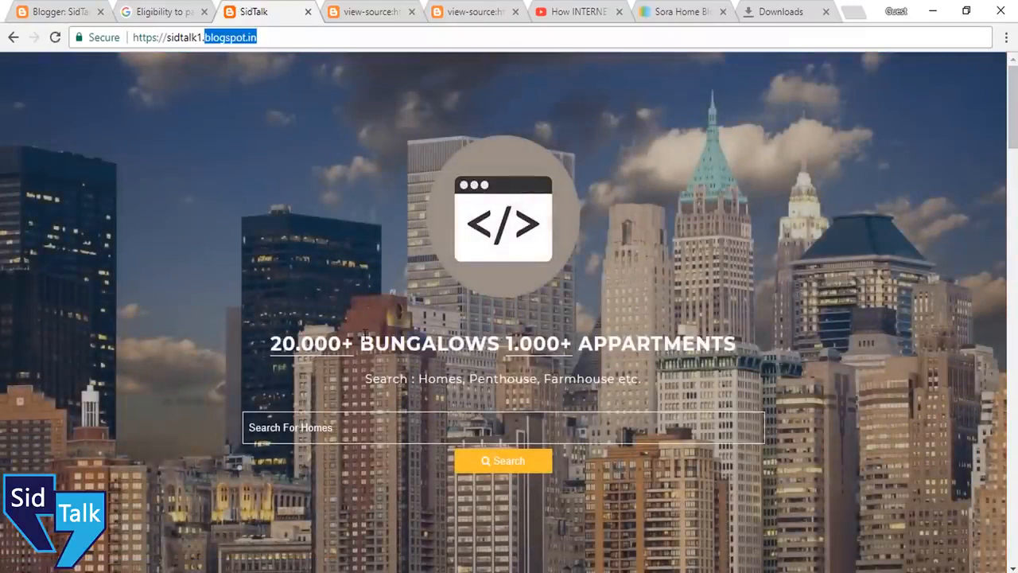
pyautogui.click(429, 331)
pyautogui.scroll(-10, 472, 323)
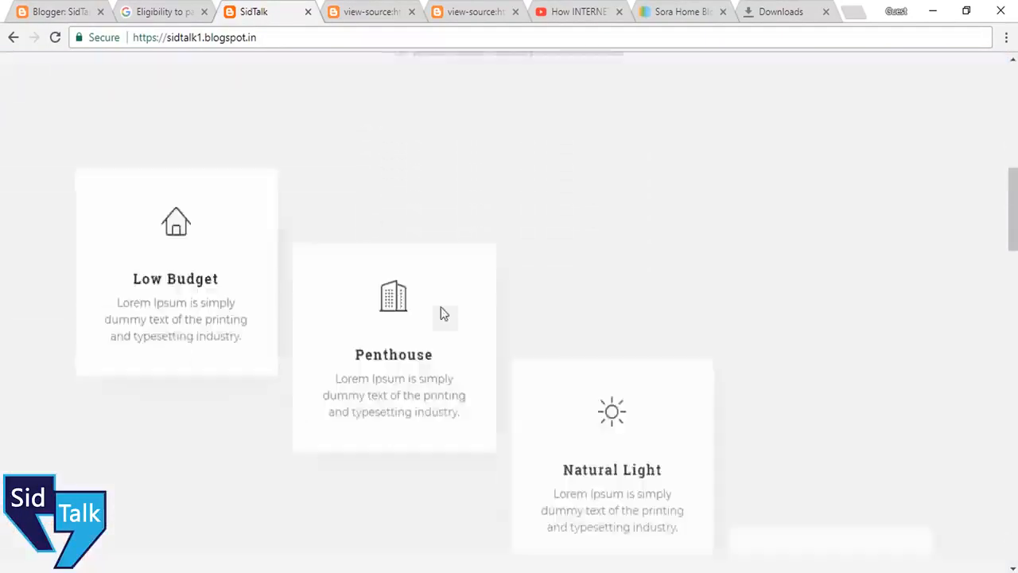
# Look through the live homepage down to its testimonials, and return to the Blogger dashboard to view all of the blog's posts
pyautogui.scroll(-15, 443, 313)
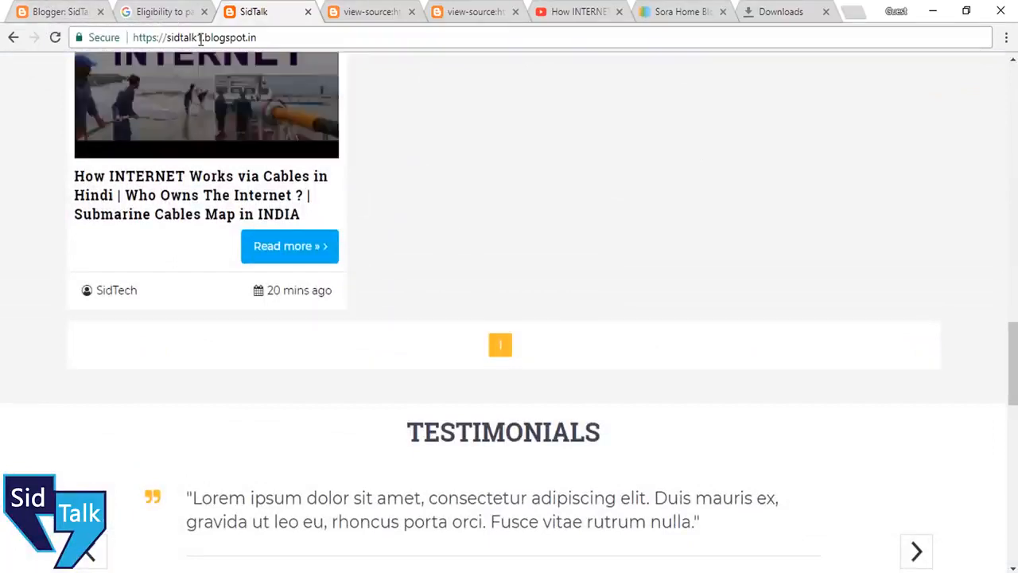
pyautogui.click(89, 9)
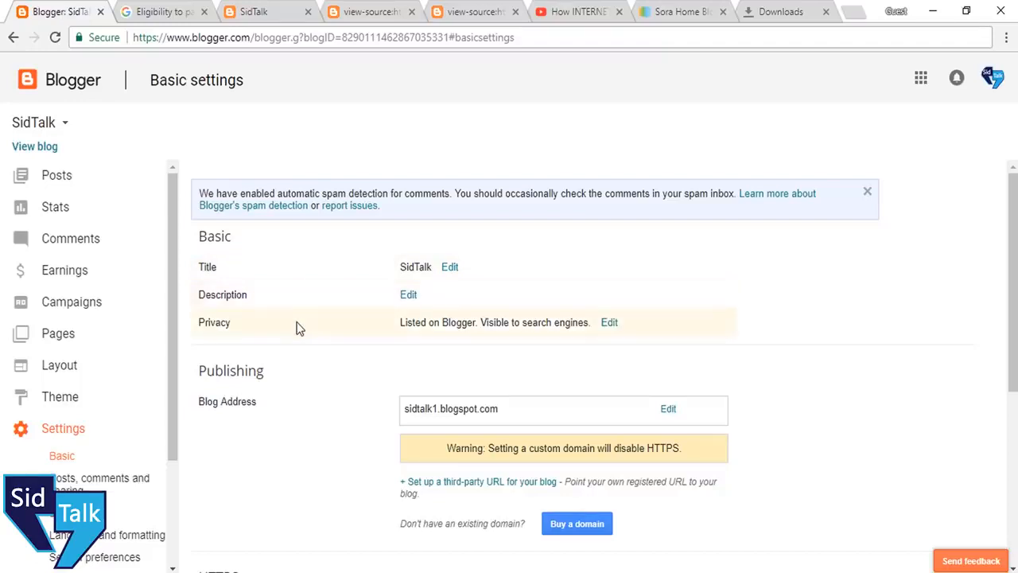
pyautogui.click(45, 127)
pyautogui.click(44, 127)
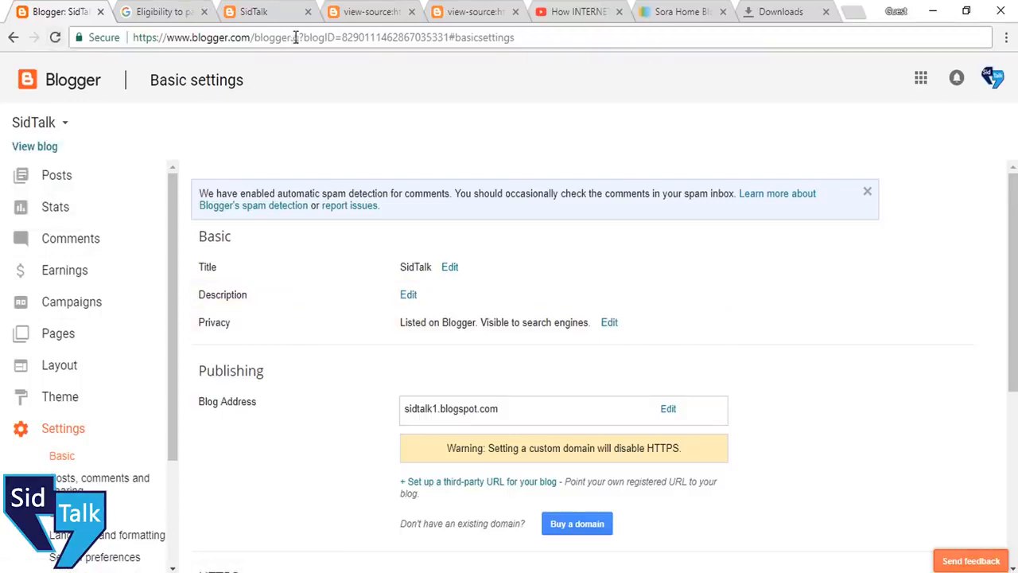
pyautogui.moveTo(298, 38); pyautogui.dragTo(444, 38)
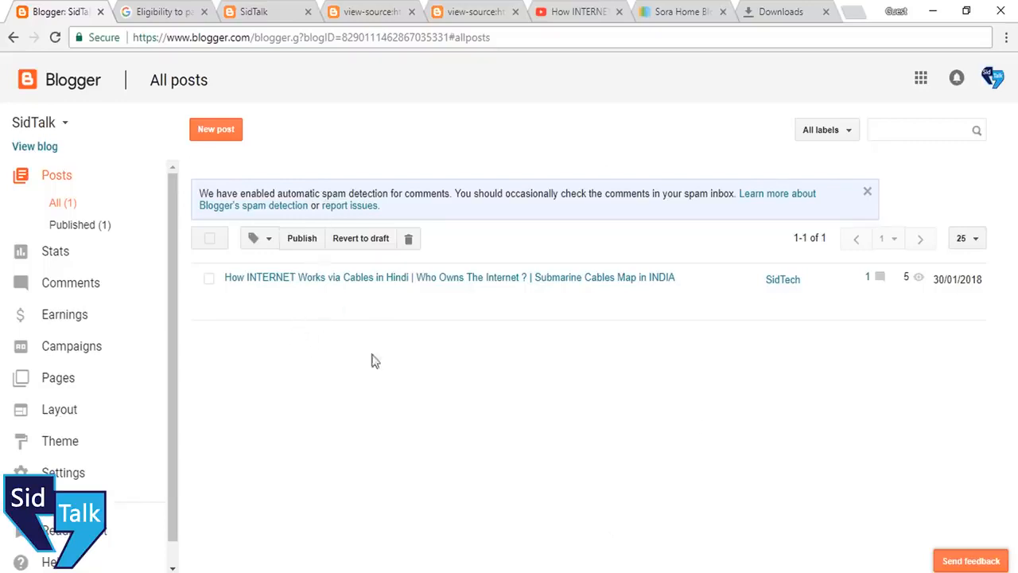
# View the live blog's header again, and go back from the Sora Home template page to the Gooyaabi Templates homepage
pyautogui.click(262, 12)
pyautogui.scroll(15, 889, 335)
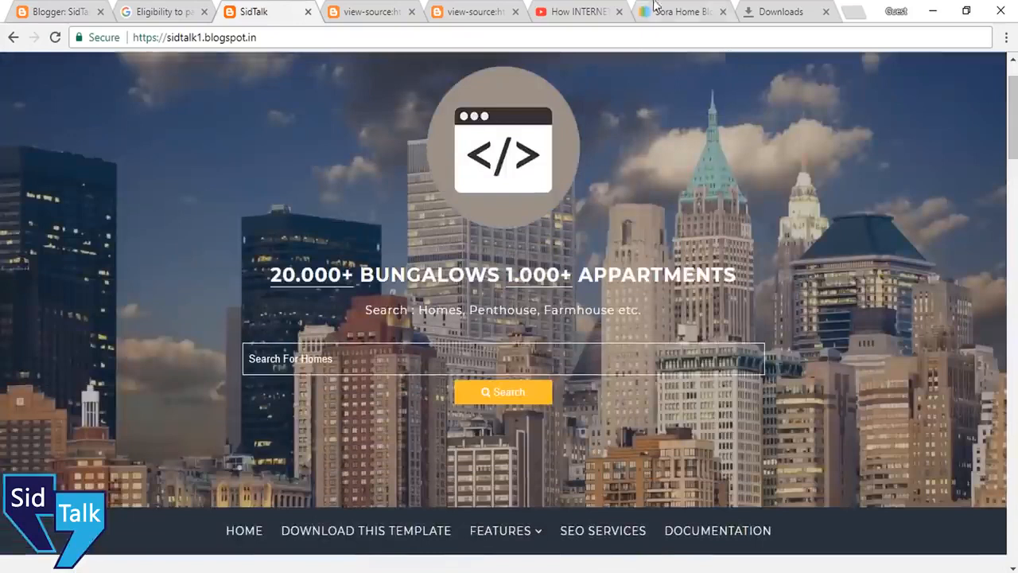
pyautogui.click(654, 8)
pyautogui.scroll(3, 158, 103)
pyautogui.click(13, 37)
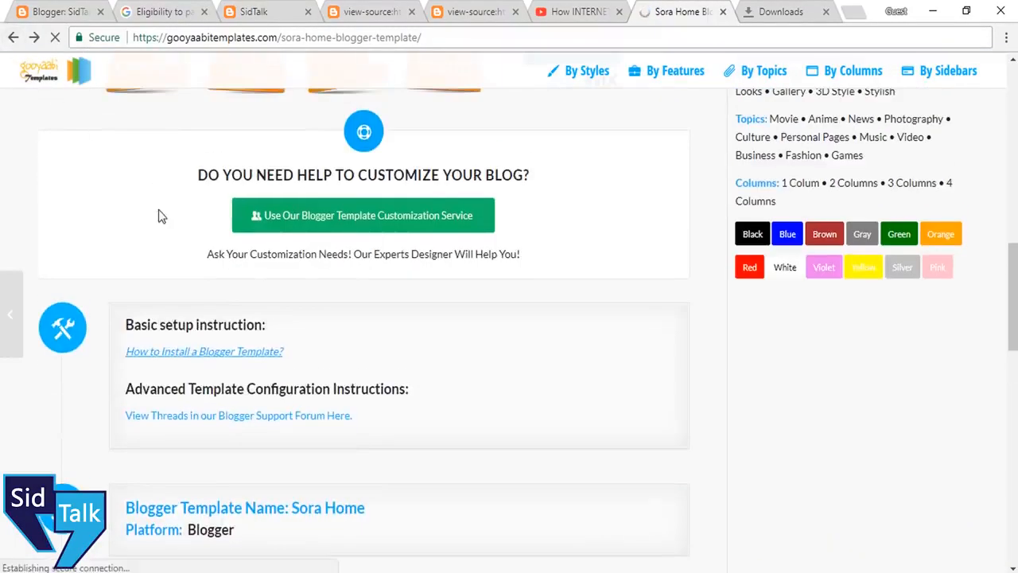
# Browse the Blogger template gallery down to the link for viewing all templates and back up to the Sora Home row
pyautogui.scroll(-3, 875, 265)
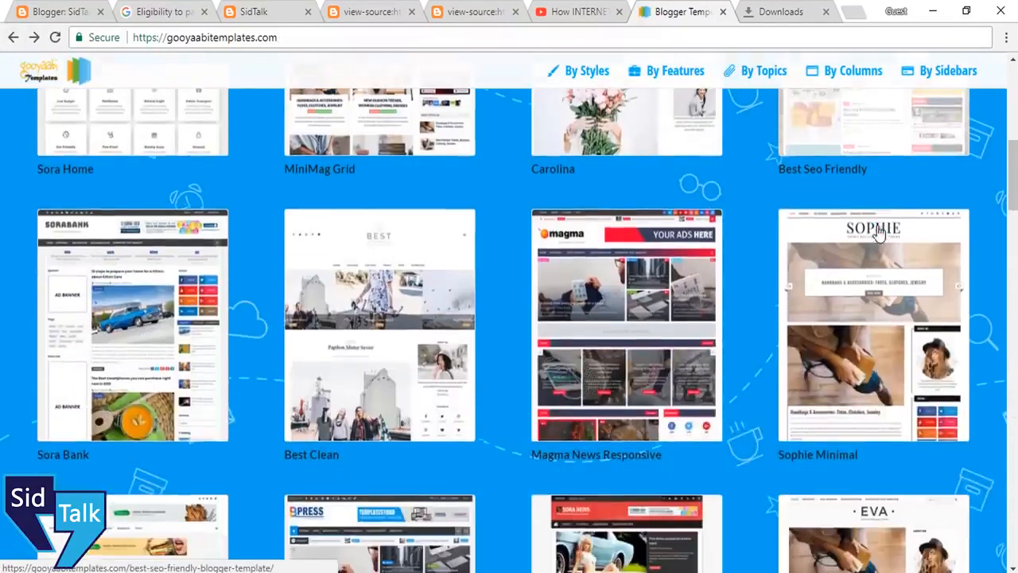
pyautogui.scroll(-5, 875, 231)
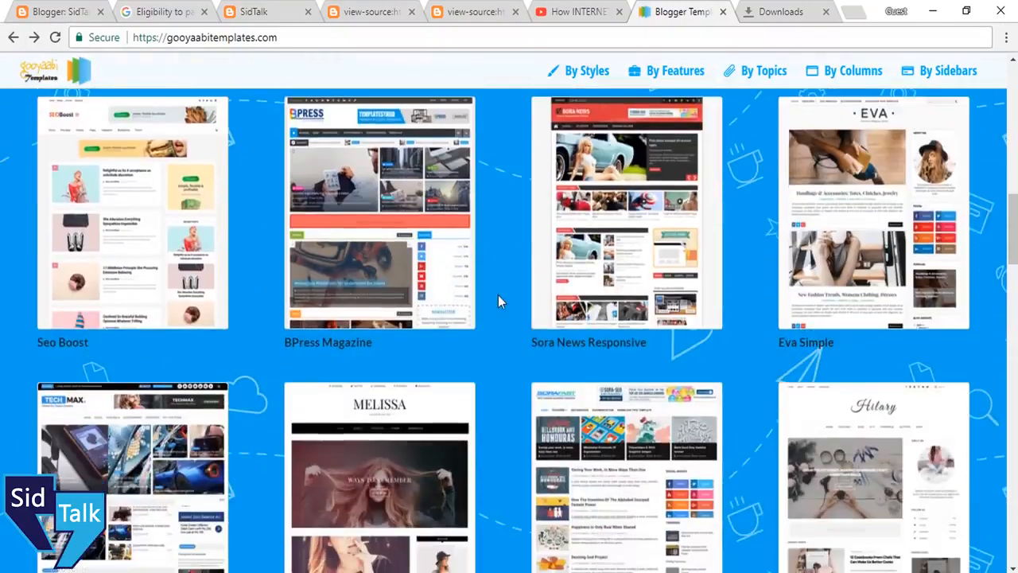
pyautogui.scroll(-5, 506, 250)
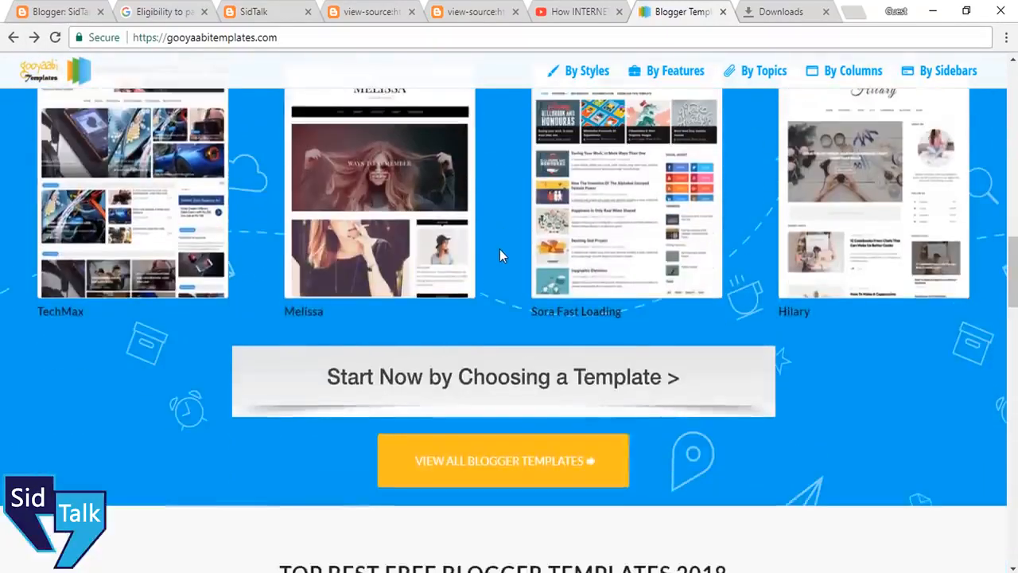
pyautogui.scroll(5, 499, 254)
pyautogui.scroll(8, 500, 253)
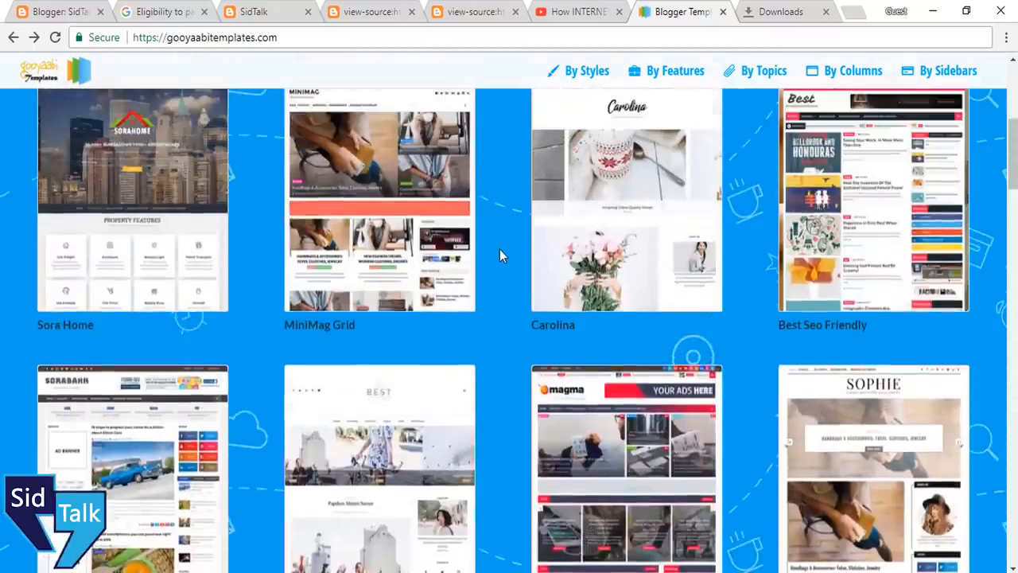
pyautogui.scroll(3, 500, 249)
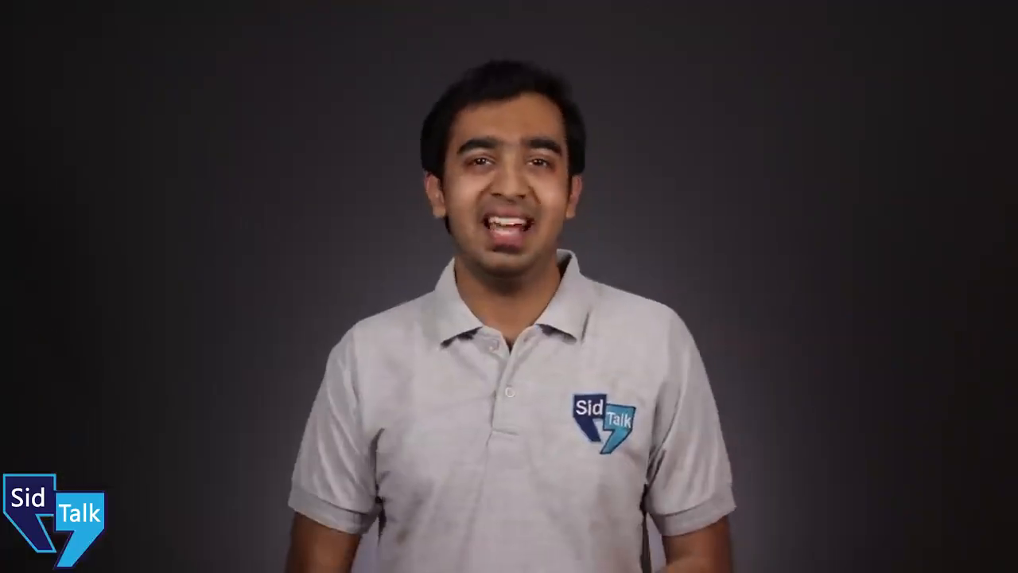